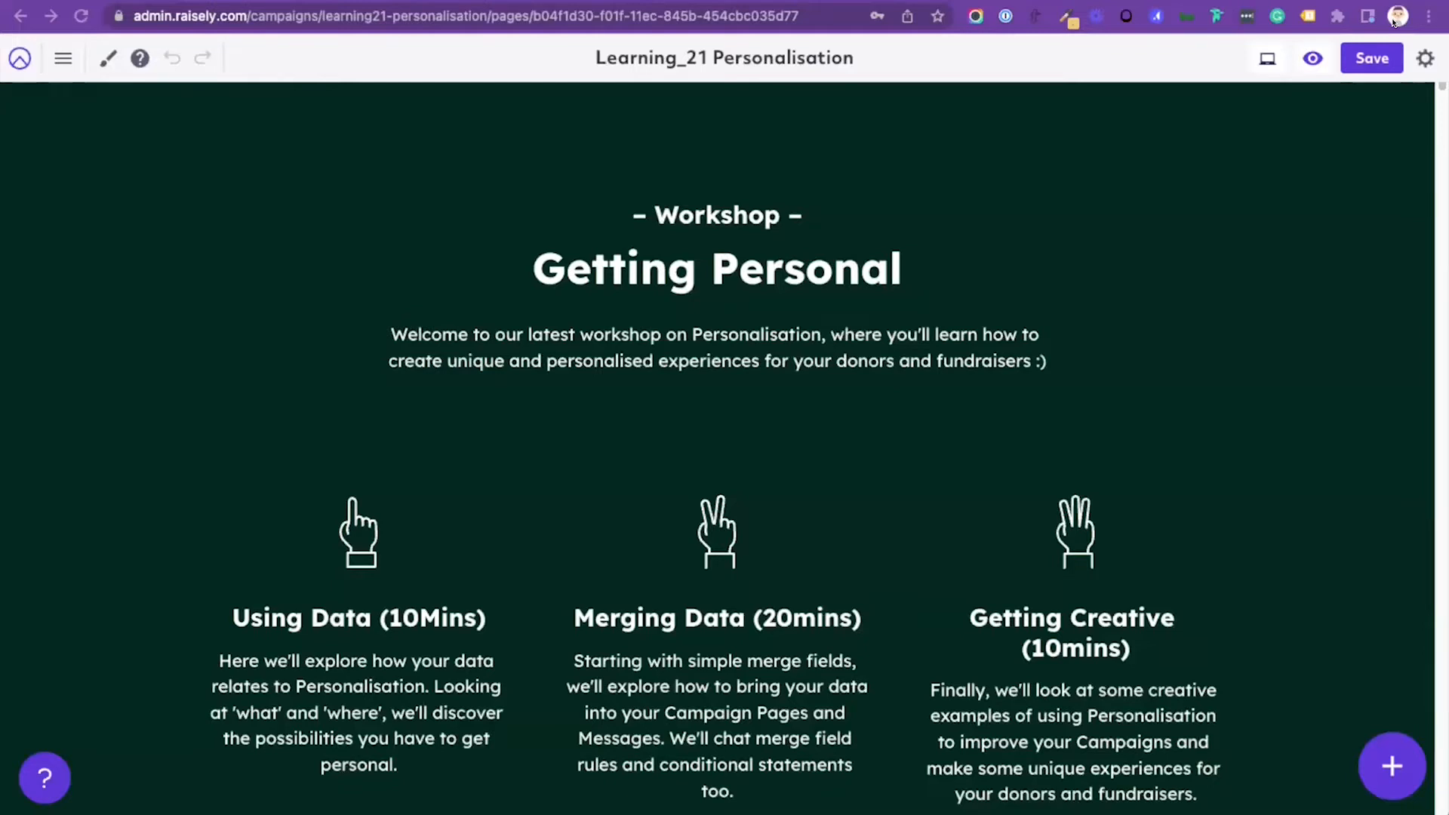
# Step: Look over the workshop outline and the prefilled donation form and monster avatar examples, returning to the Learning_21 Personalisation page editor
pyautogui.scroll(-3, 1394, 22)
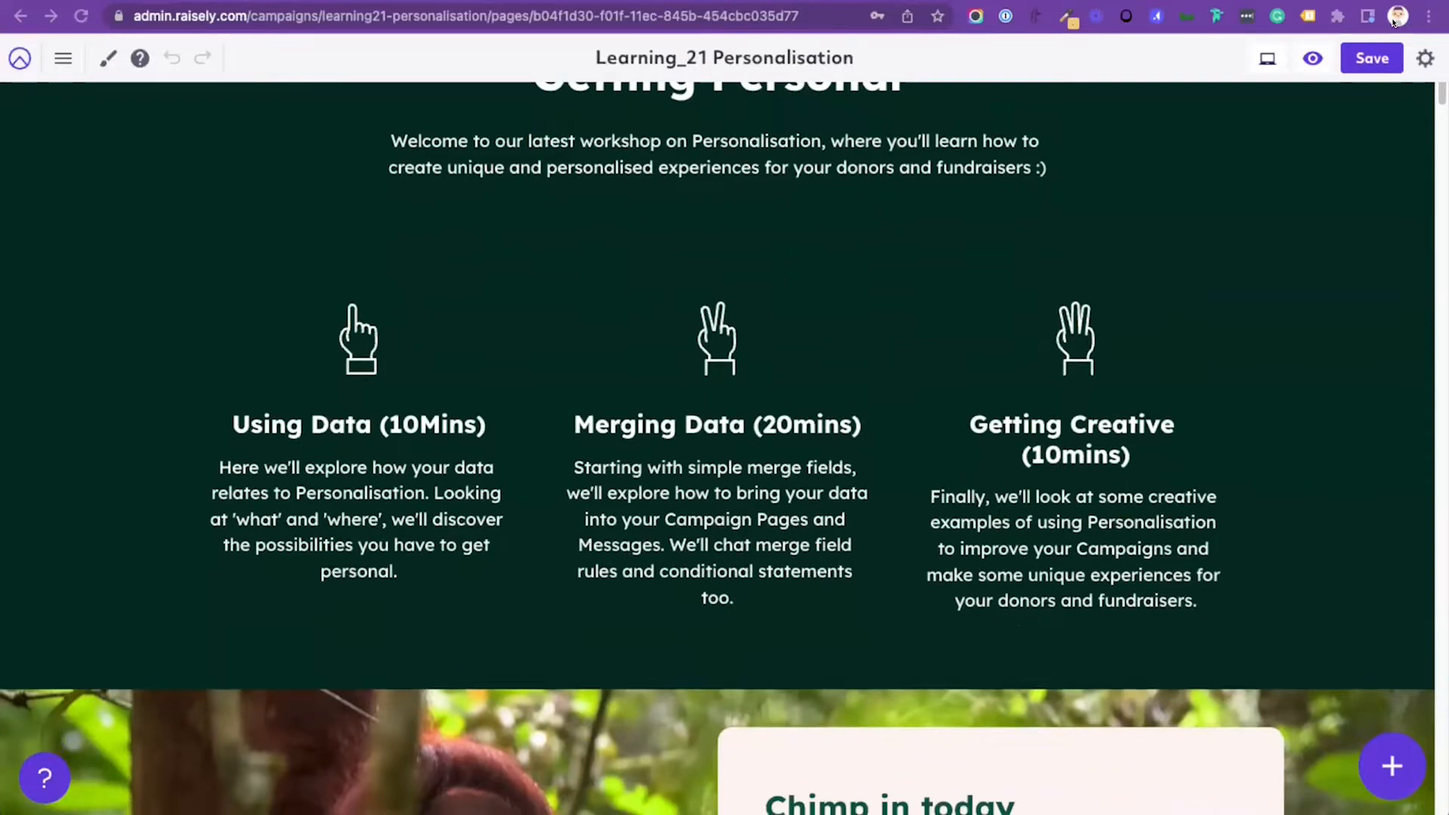
pyautogui.scroll(2, 1394, 22)
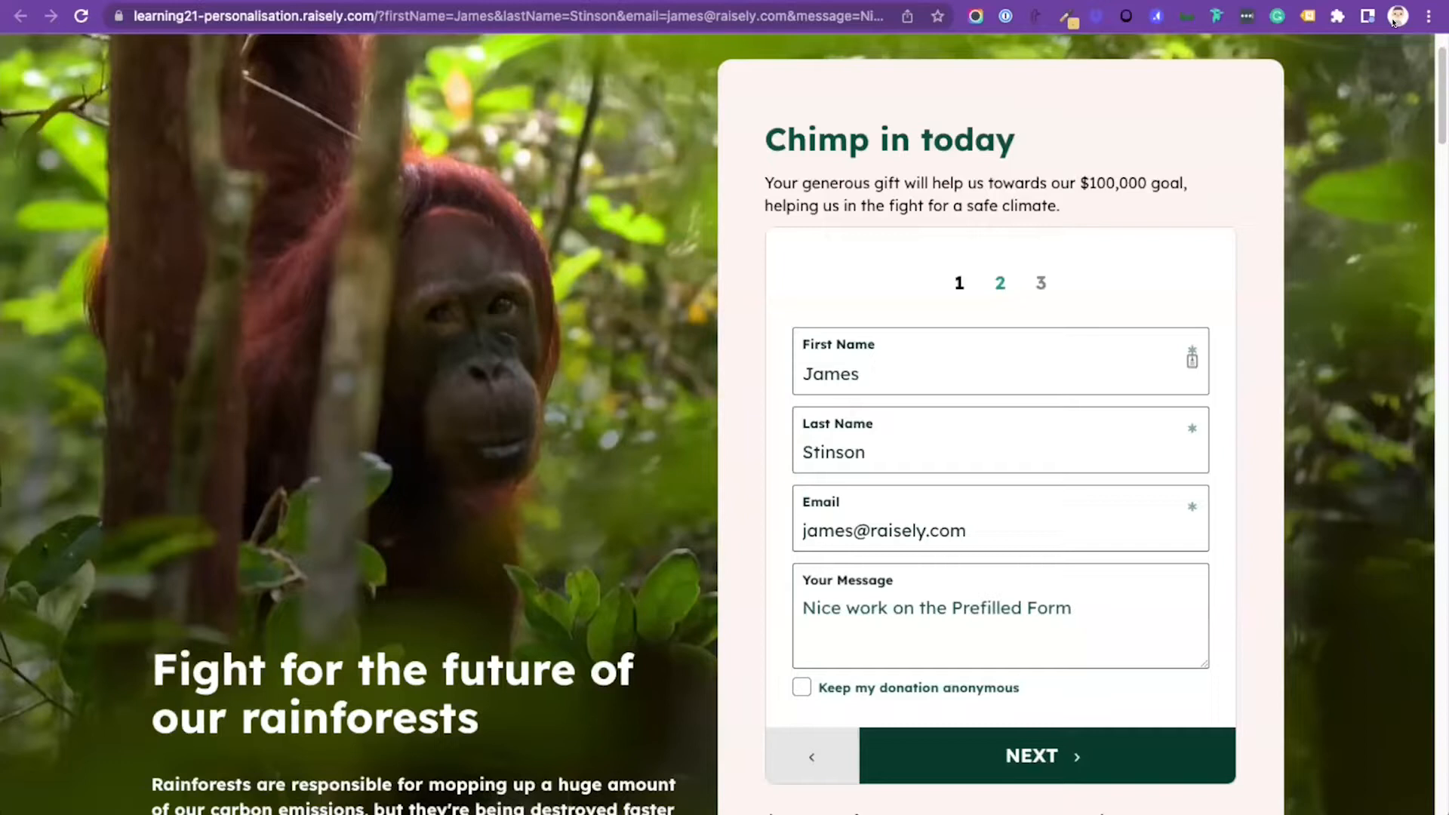
pyautogui.scroll(1, 1394, 23)
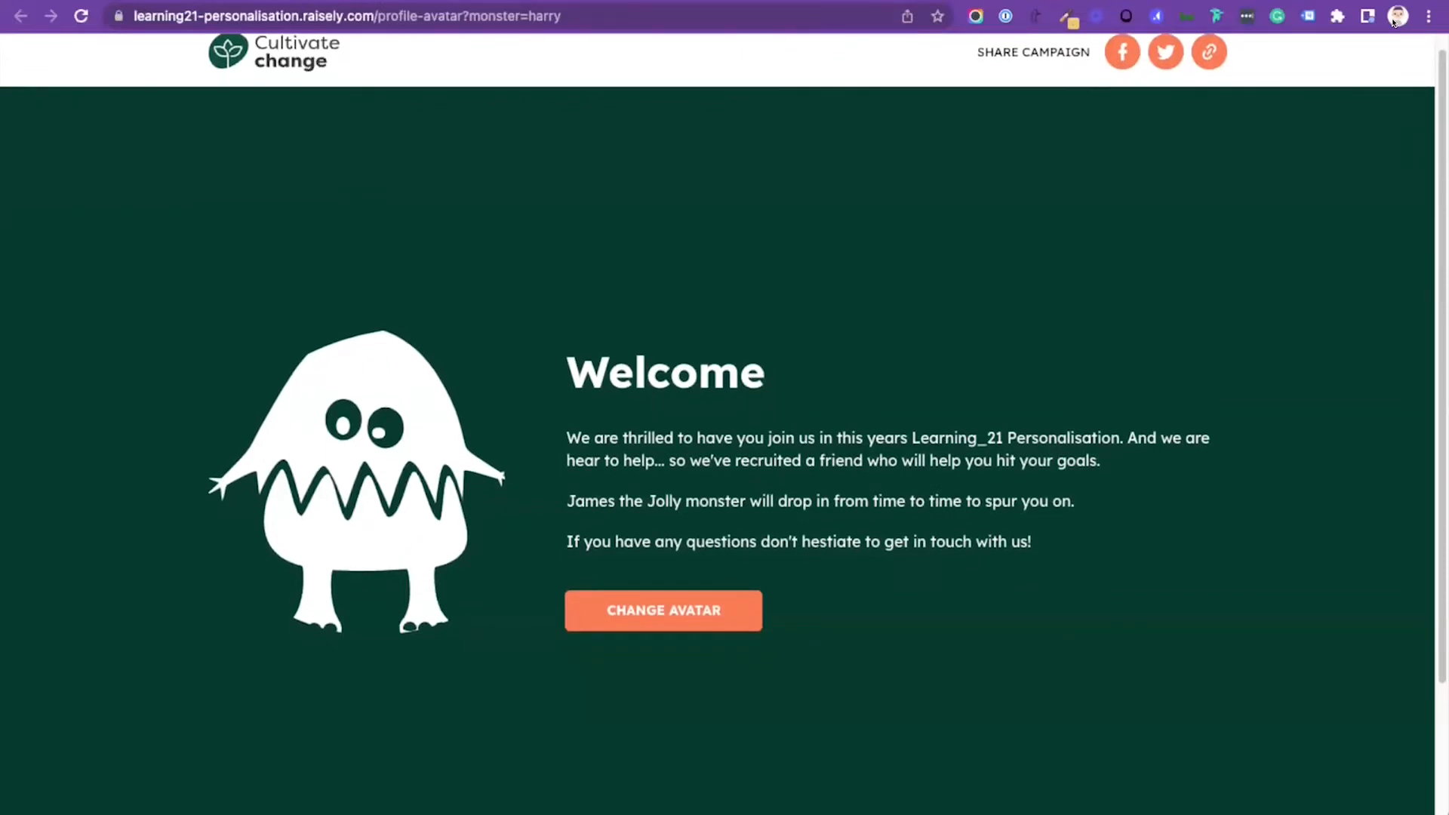
pyautogui.hotkey('ctrl', 'Tab')
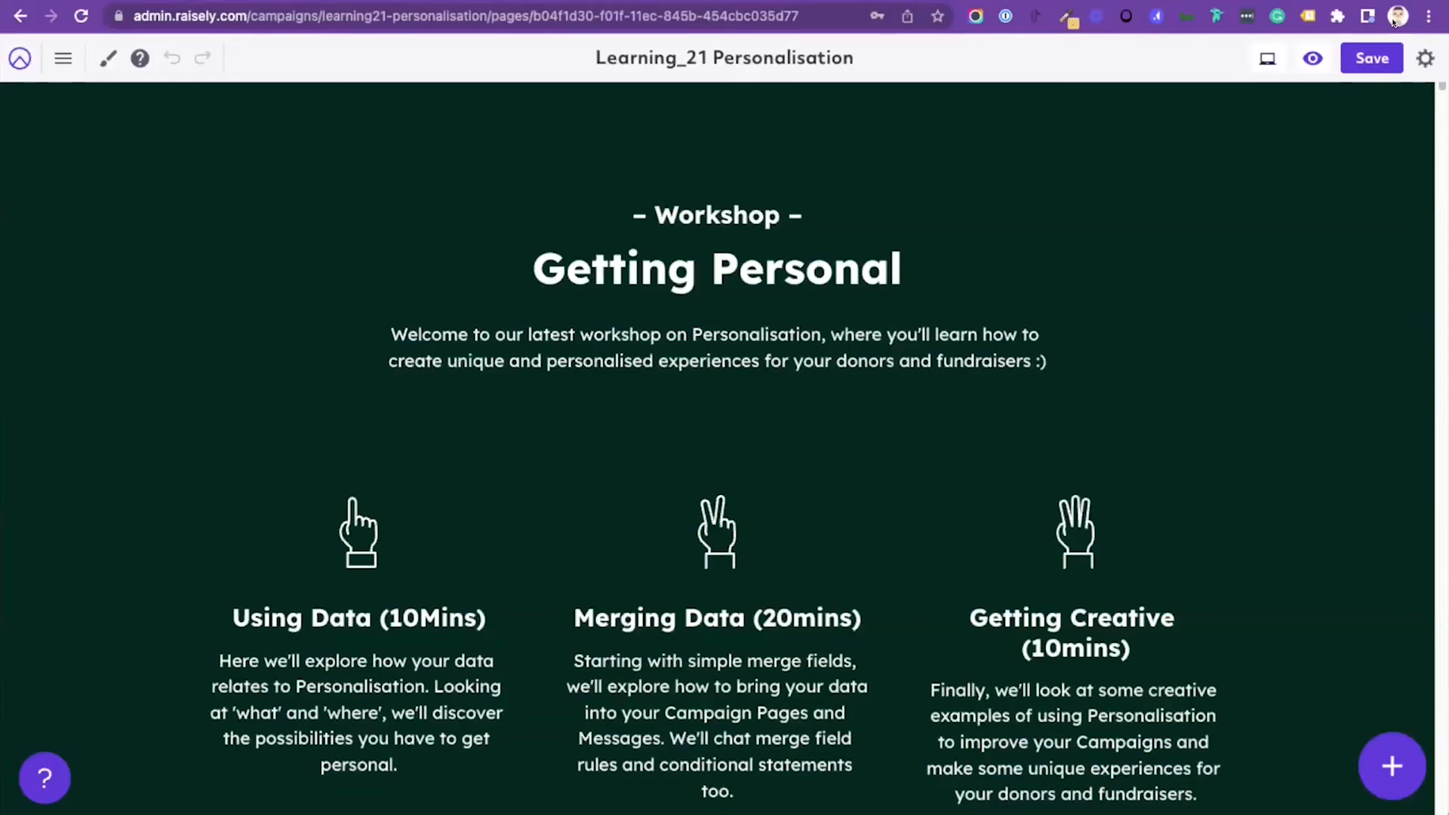
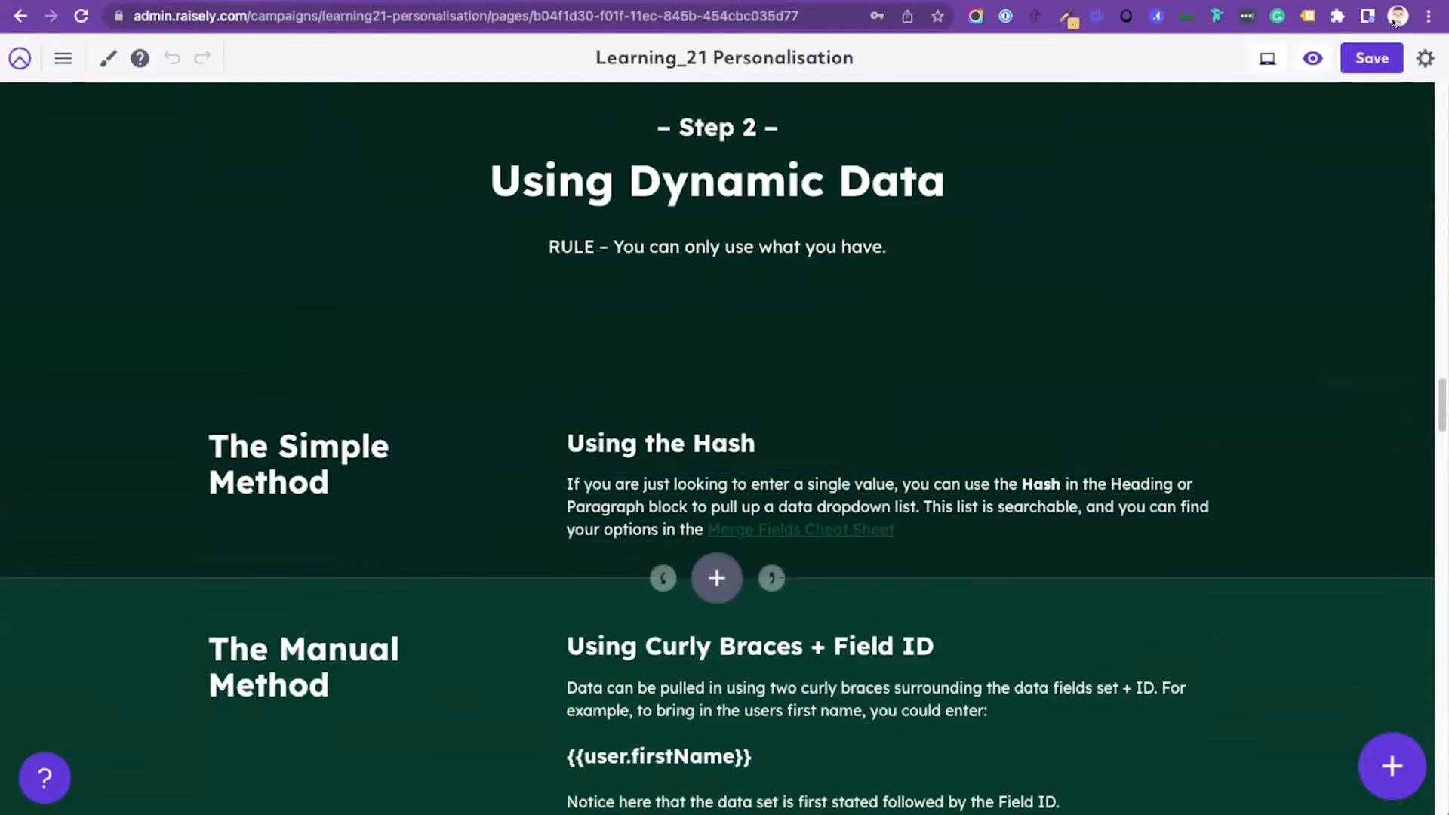
# Step: Add a new single-column section below The Simple Method section and place a Heading block in it
pyautogui.click(717, 579)
pyautogui.click(582, 295)
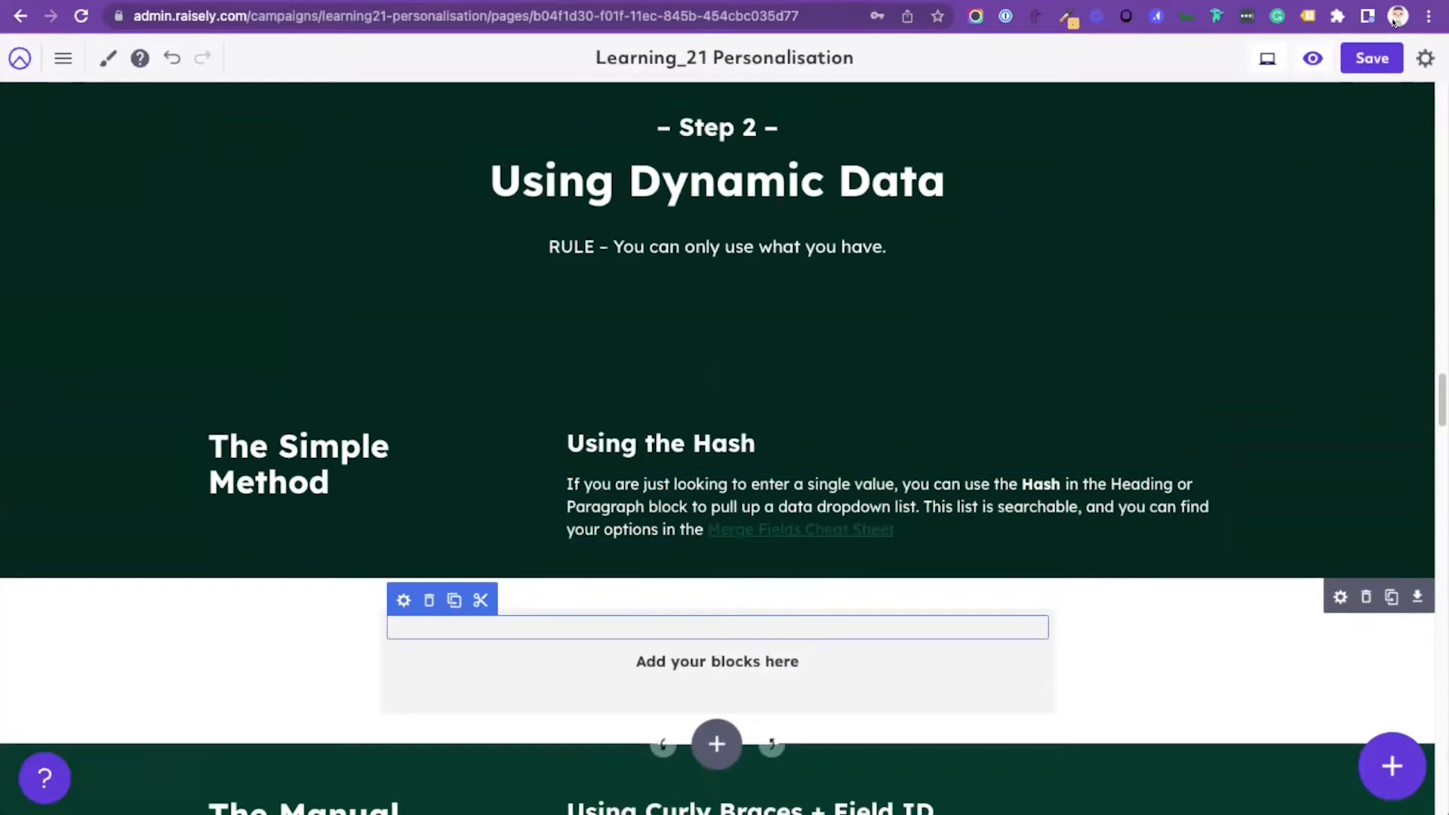
pyautogui.click(1393, 766)
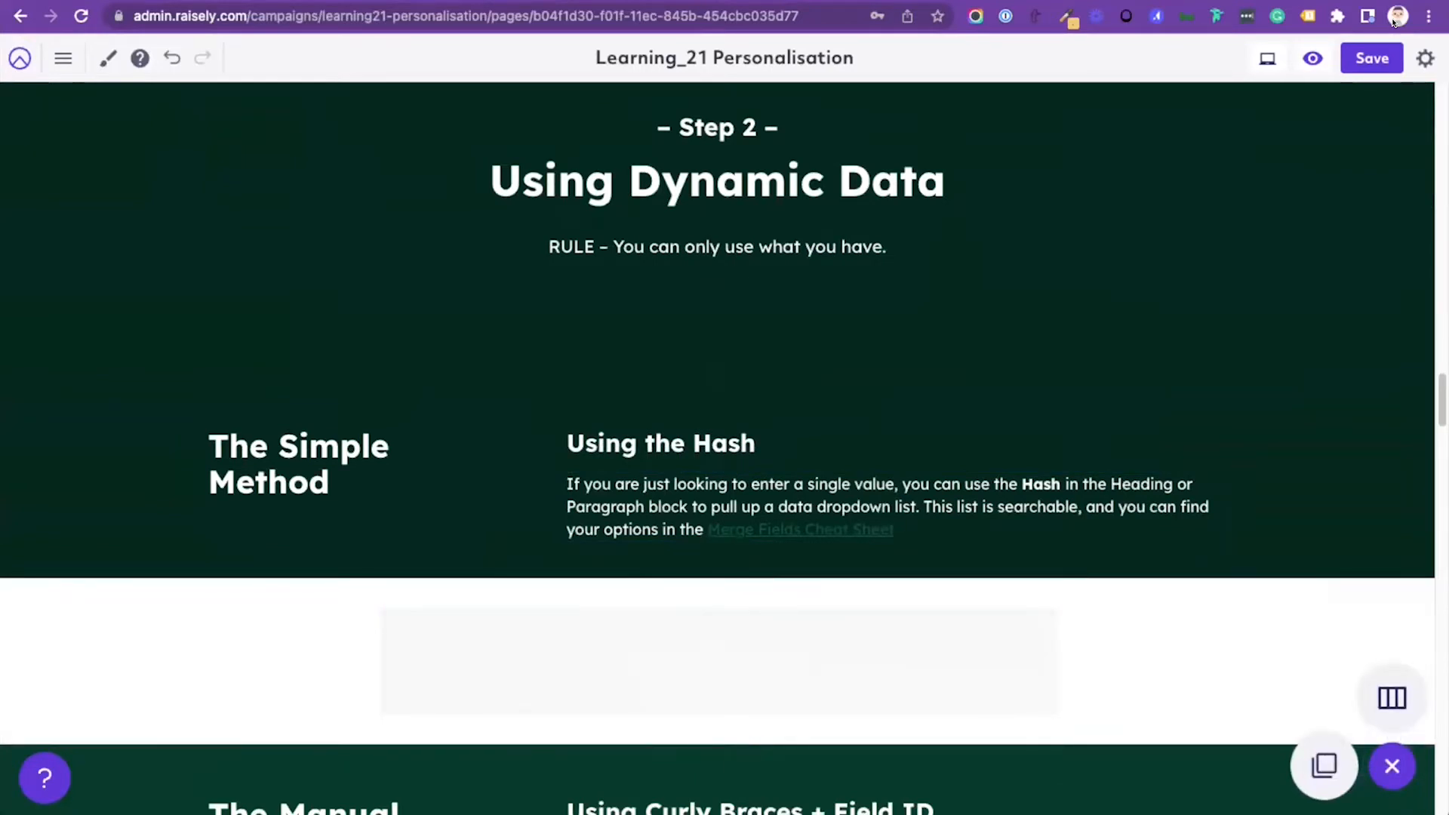
pyautogui.click(1325, 766)
pyautogui.click(1087, 507)
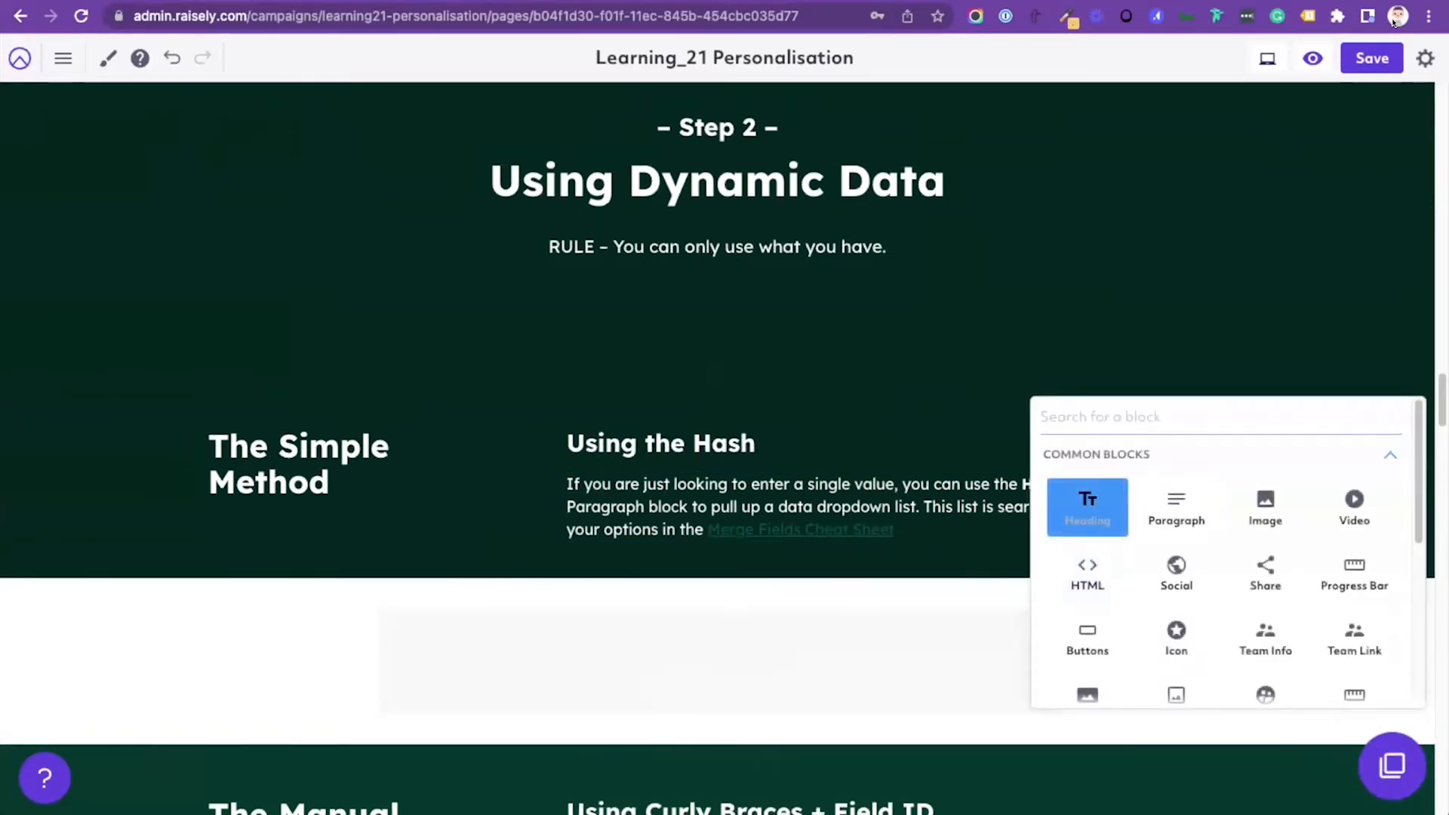
pyautogui.click(717, 619)
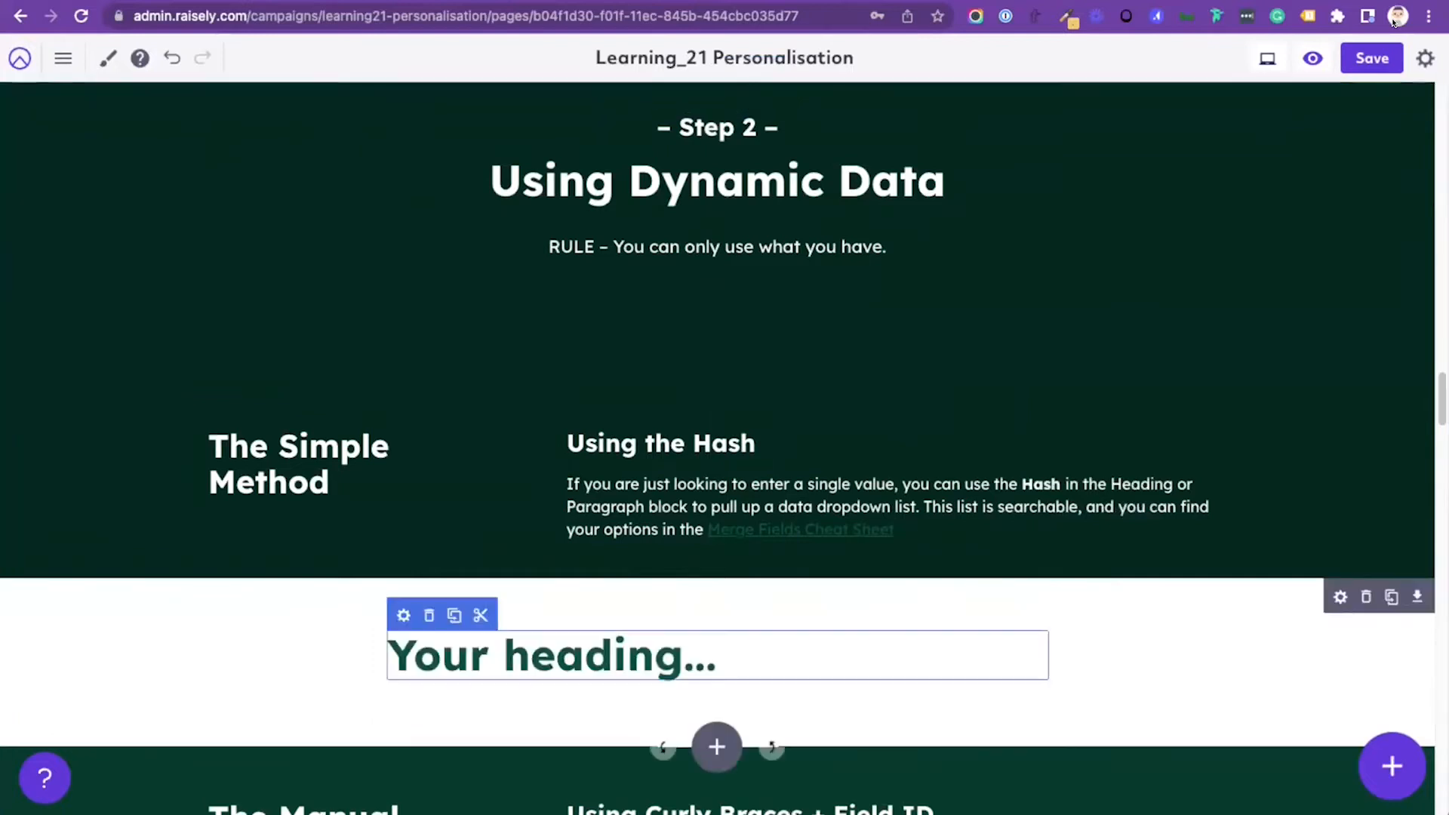
# Step: Replace the placeholder heading with the User First name merge field found through a # lookup, and delete the section holding it
pyautogui.press('super+a')
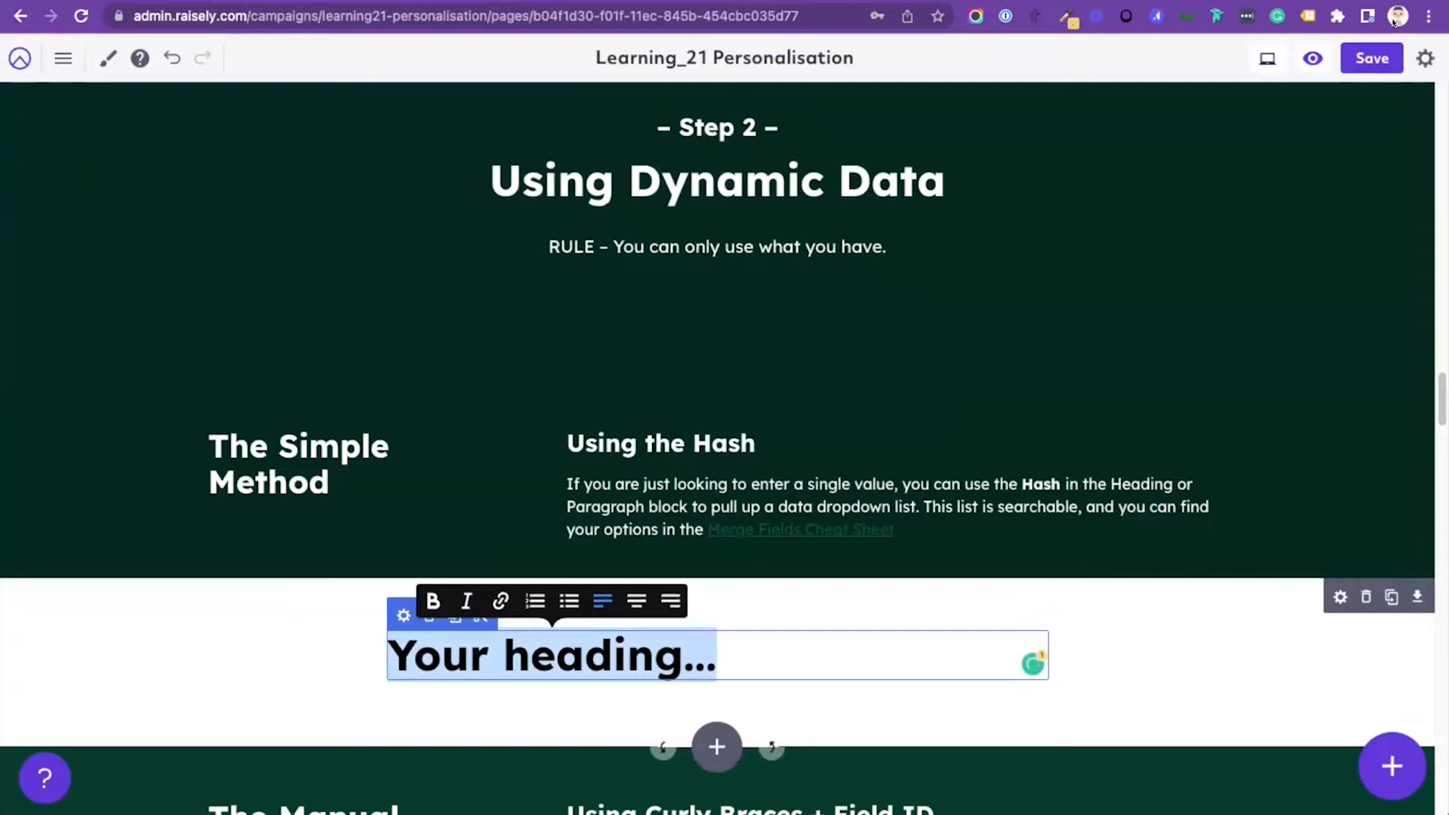
pyautogui.write('#')
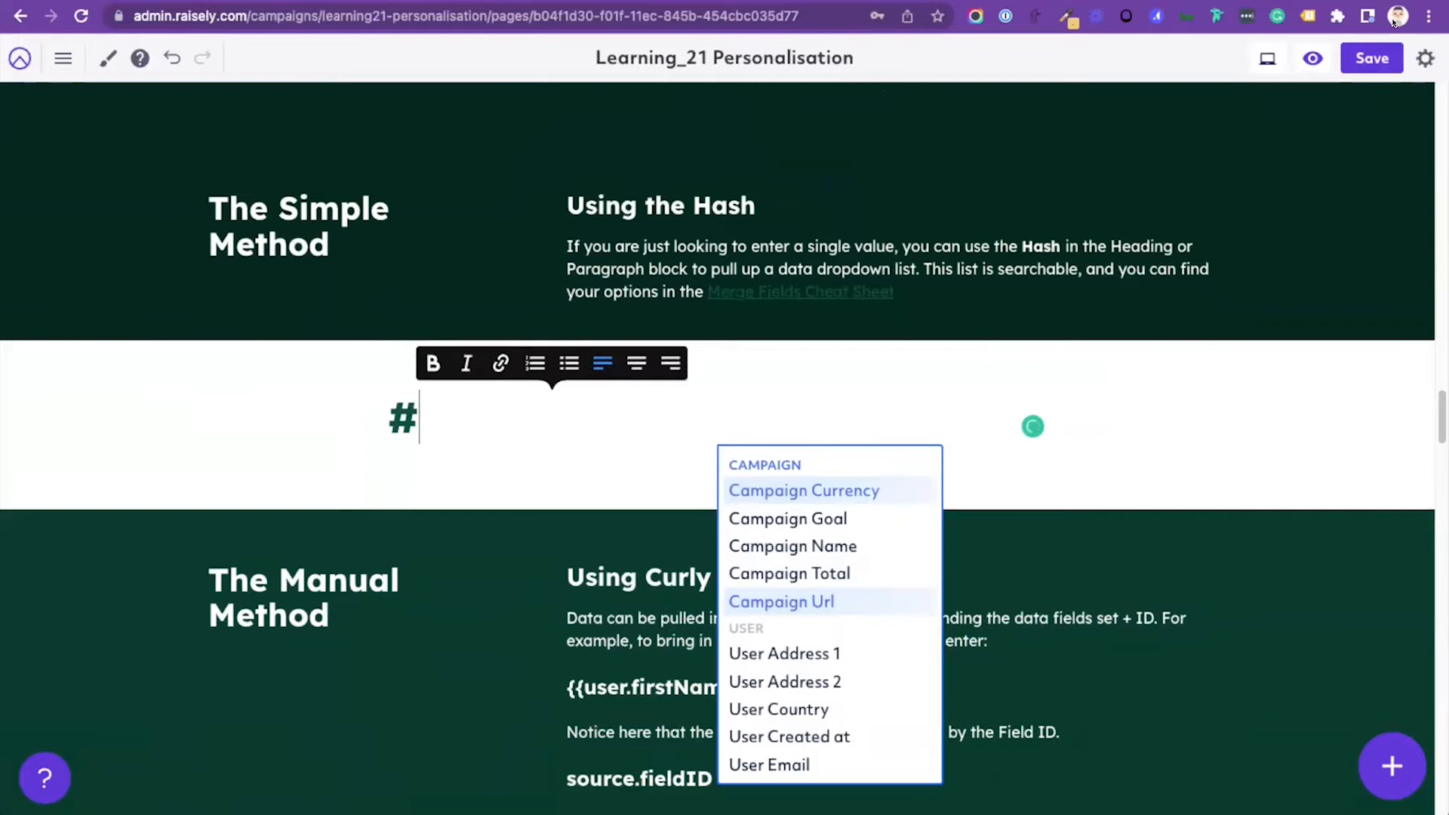
pyautogui.write('us')
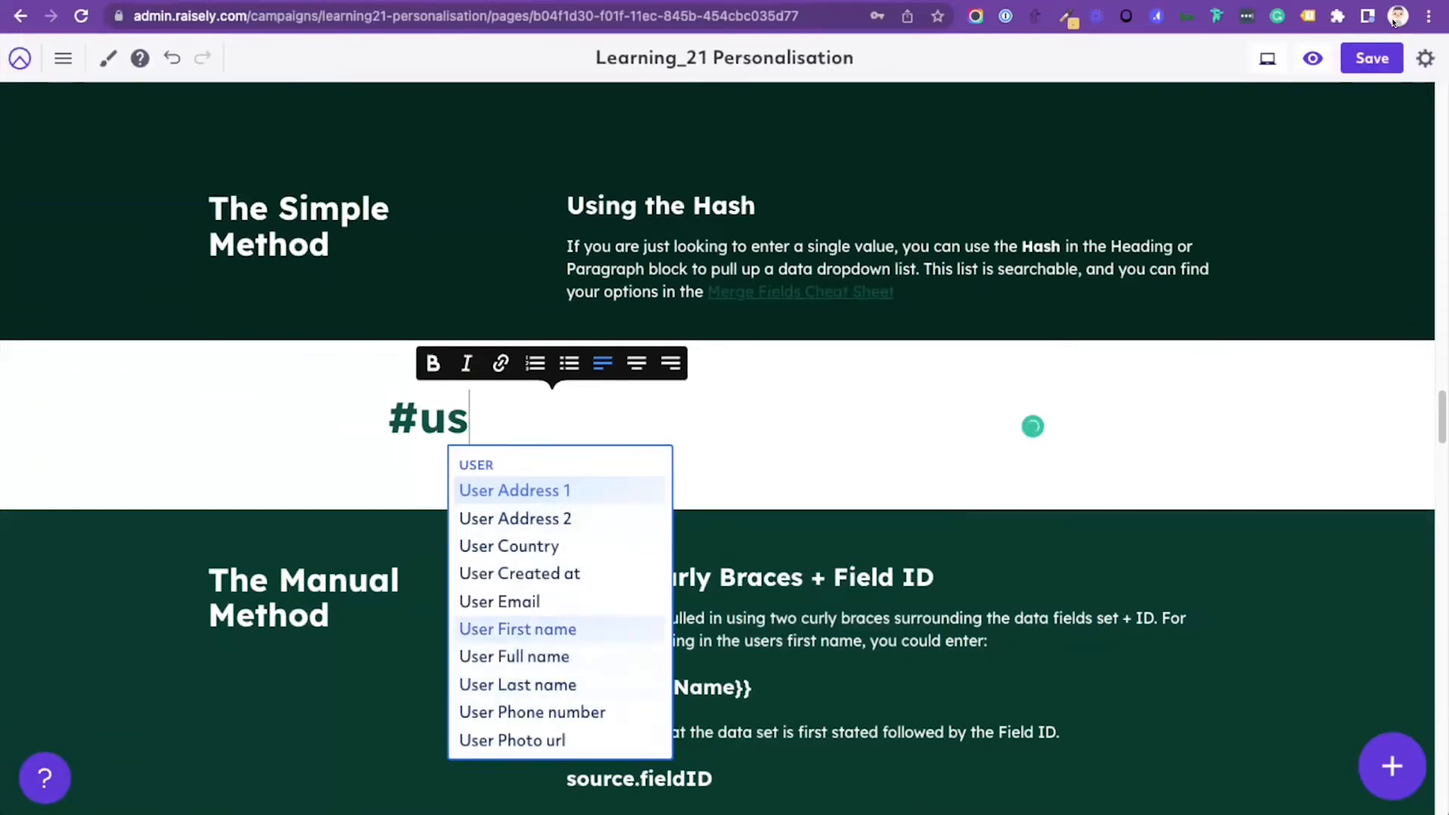
pyautogui.click(518, 629)
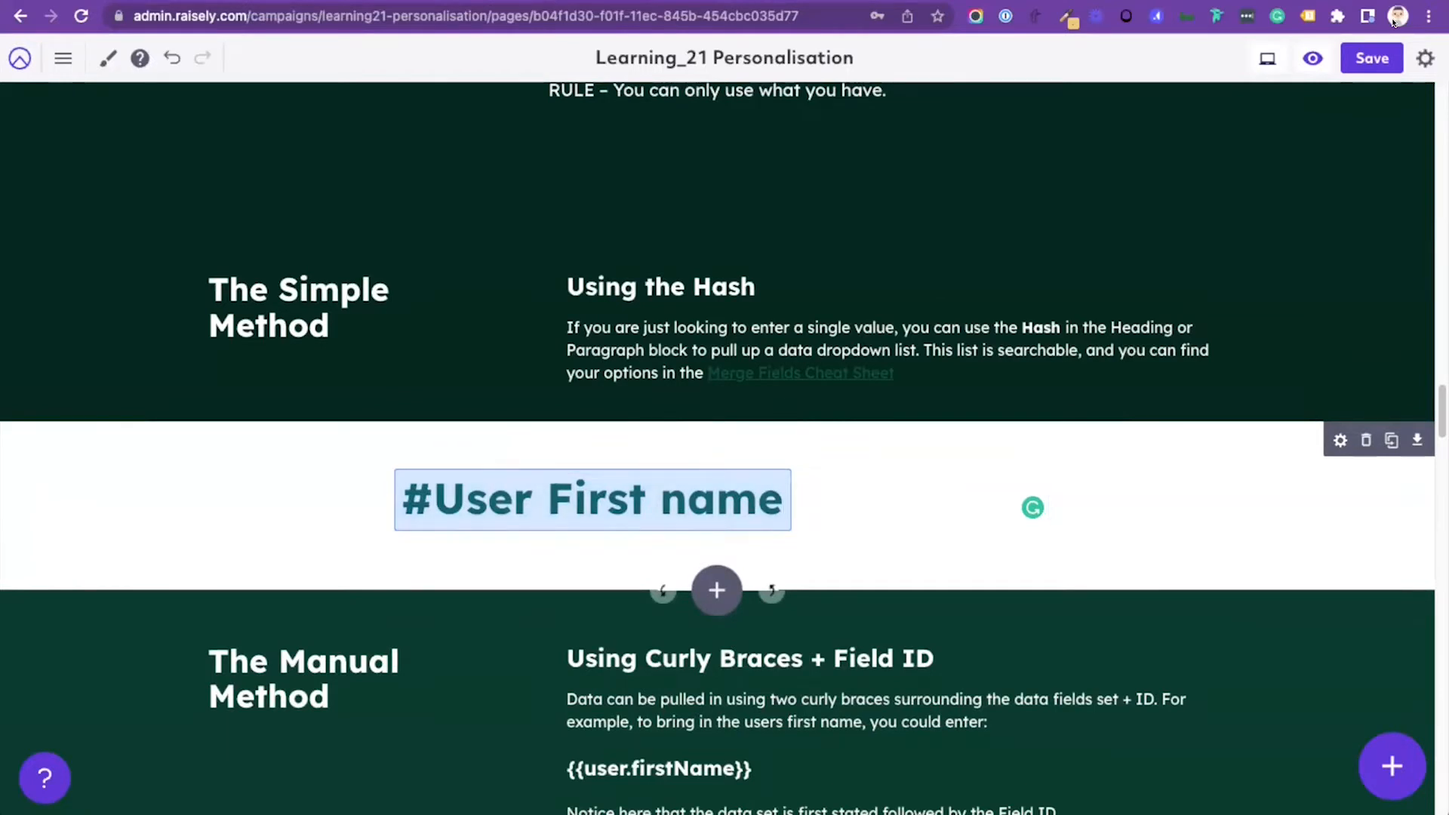
pyautogui.click(1366, 440)
pyautogui.scroll(-2, 830, 623)
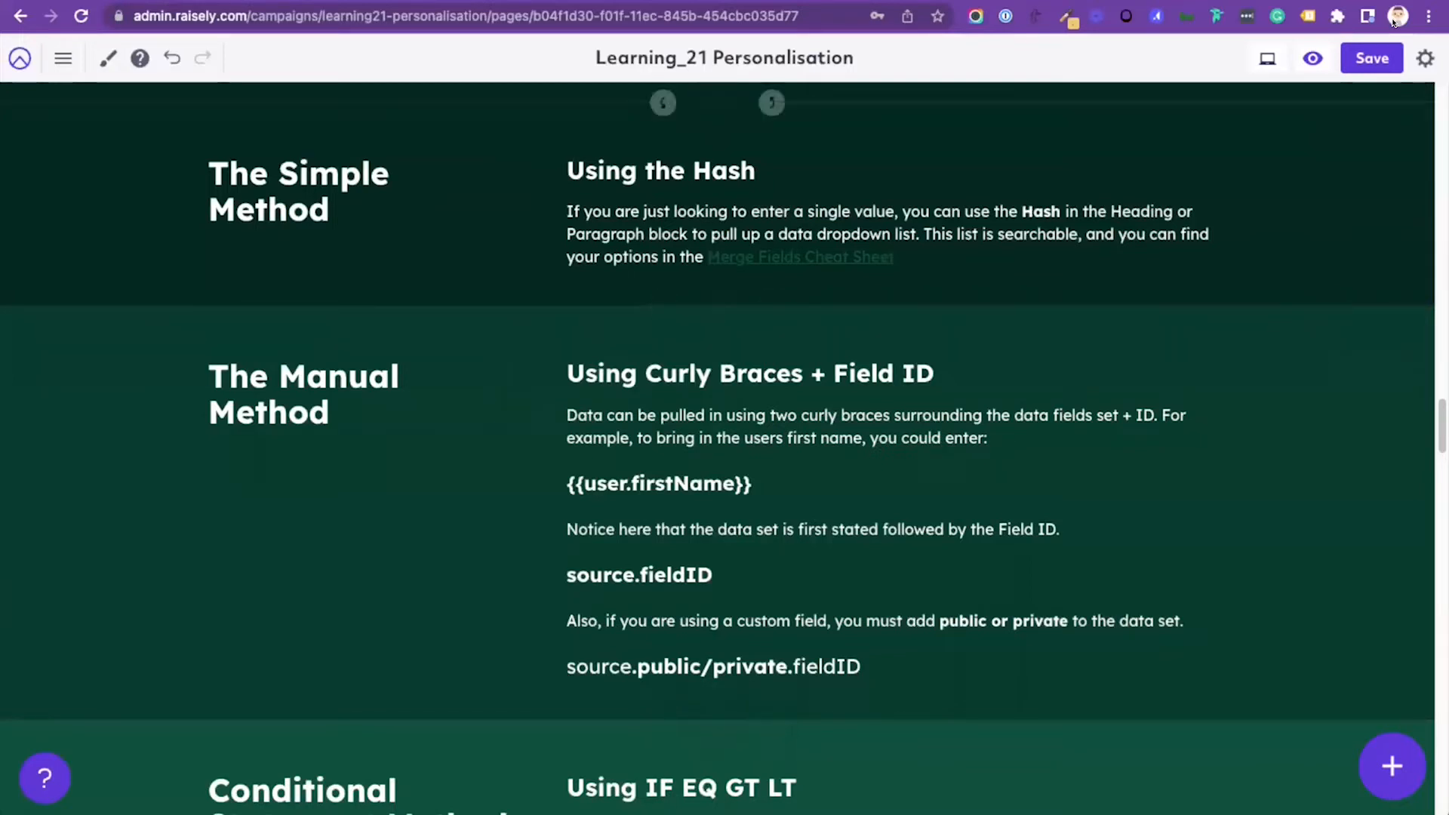
# Step: Open the organisation's custom fields for Person and expand the Donor Type field to view its ID, options and security
pyautogui.click(1383, 57)
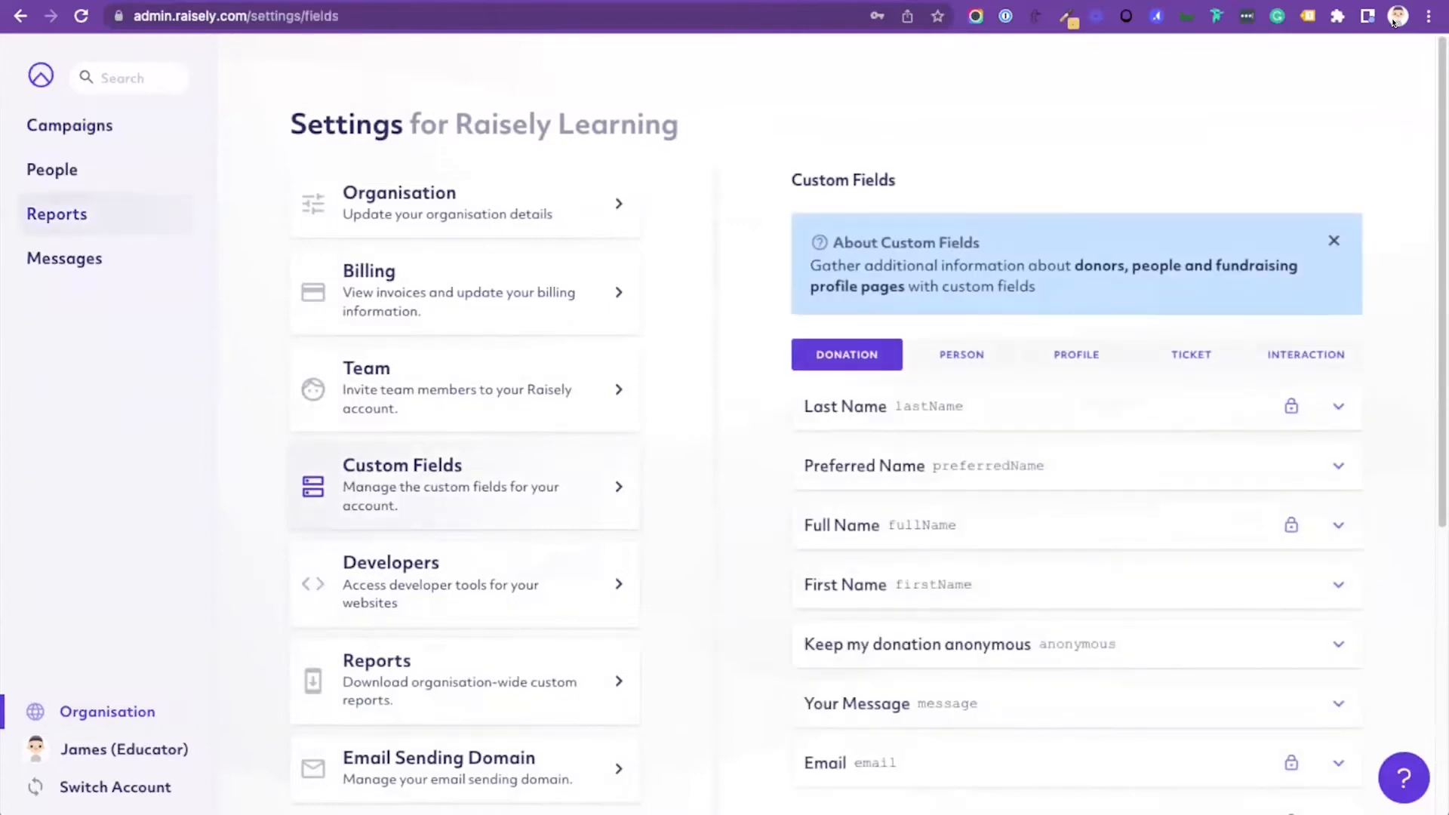
pyautogui.click(70, 125)
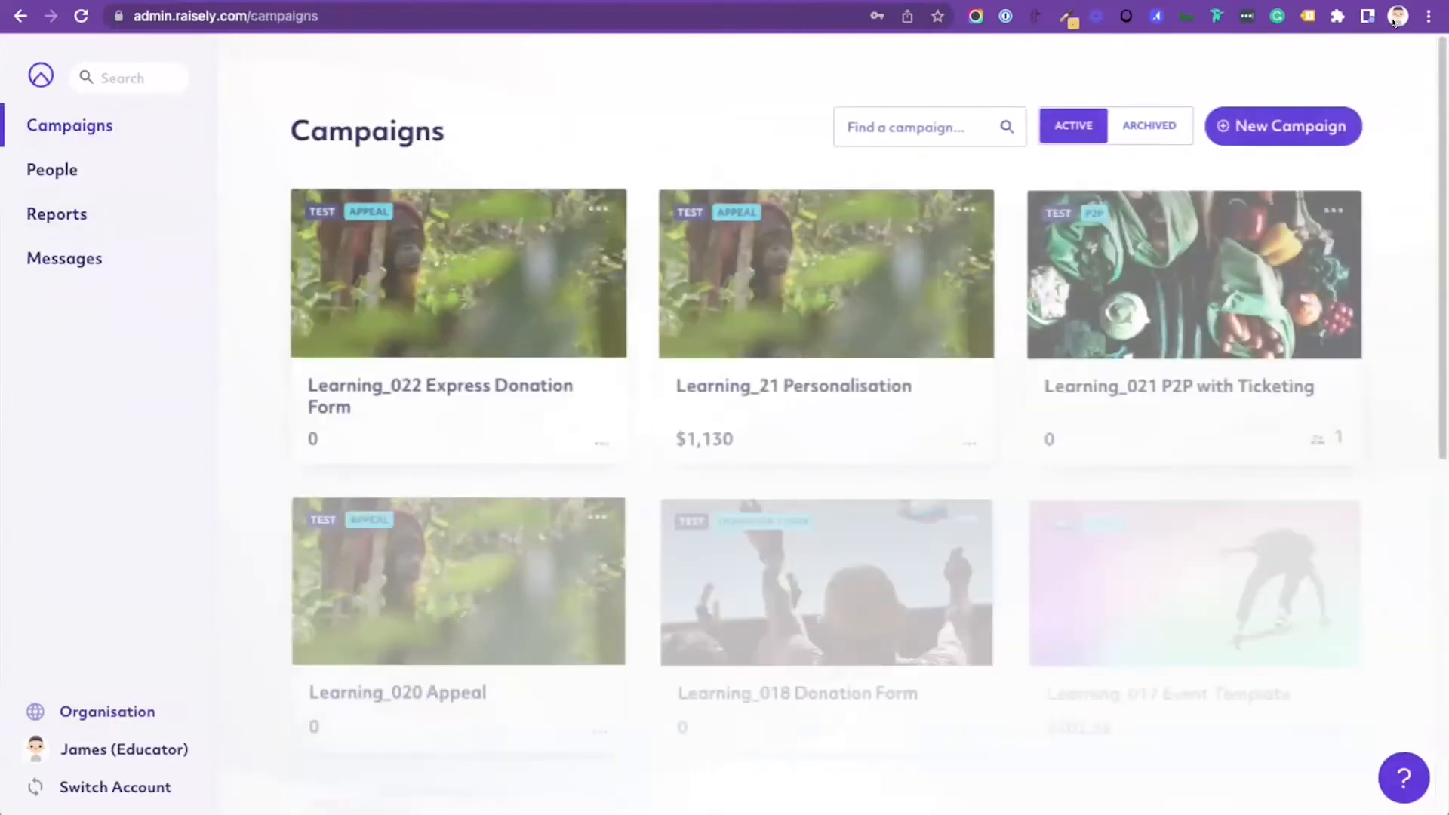
pyautogui.click(827, 302)
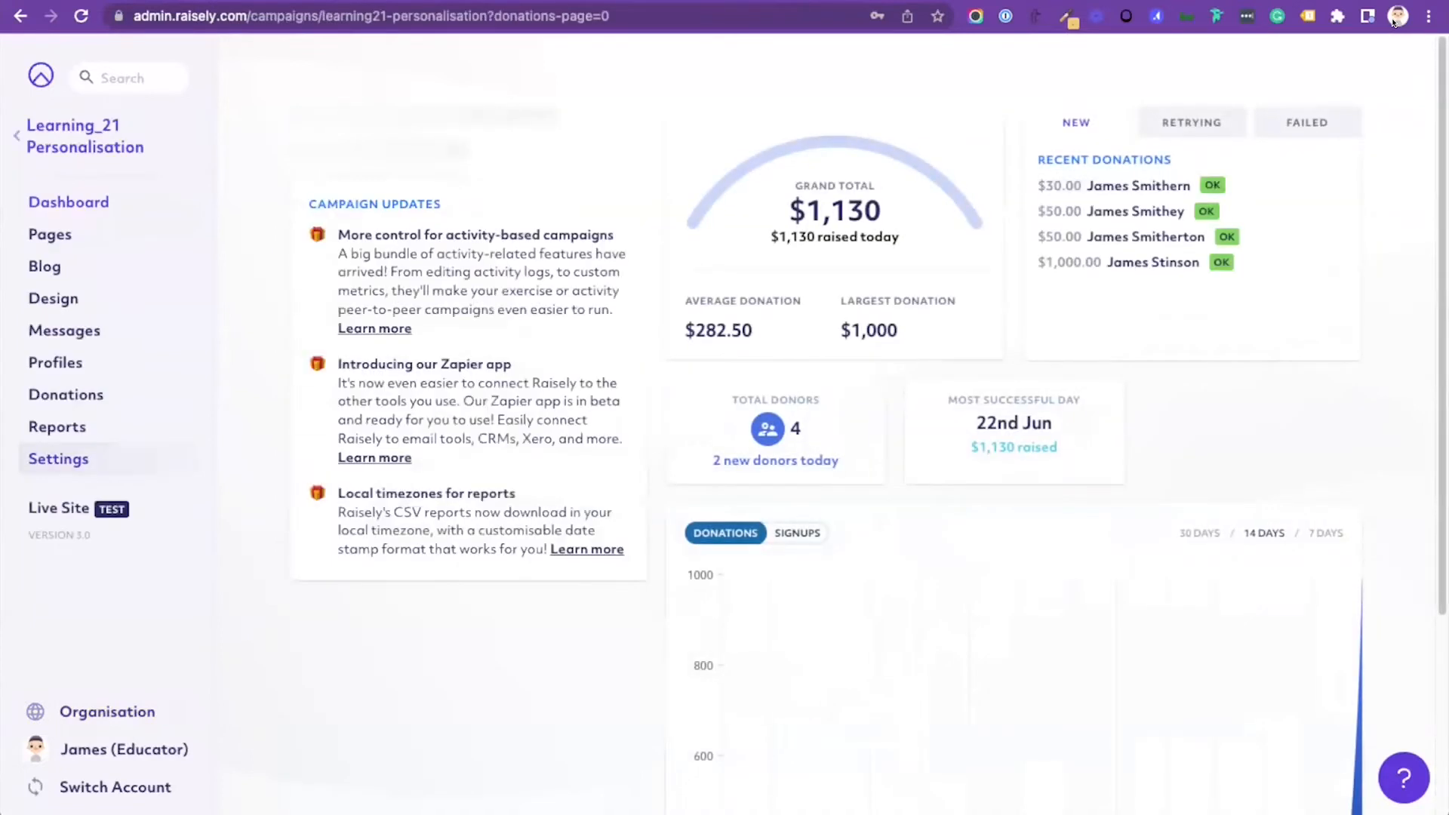
pyautogui.click(108, 712)
pyautogui.click(453, 487)
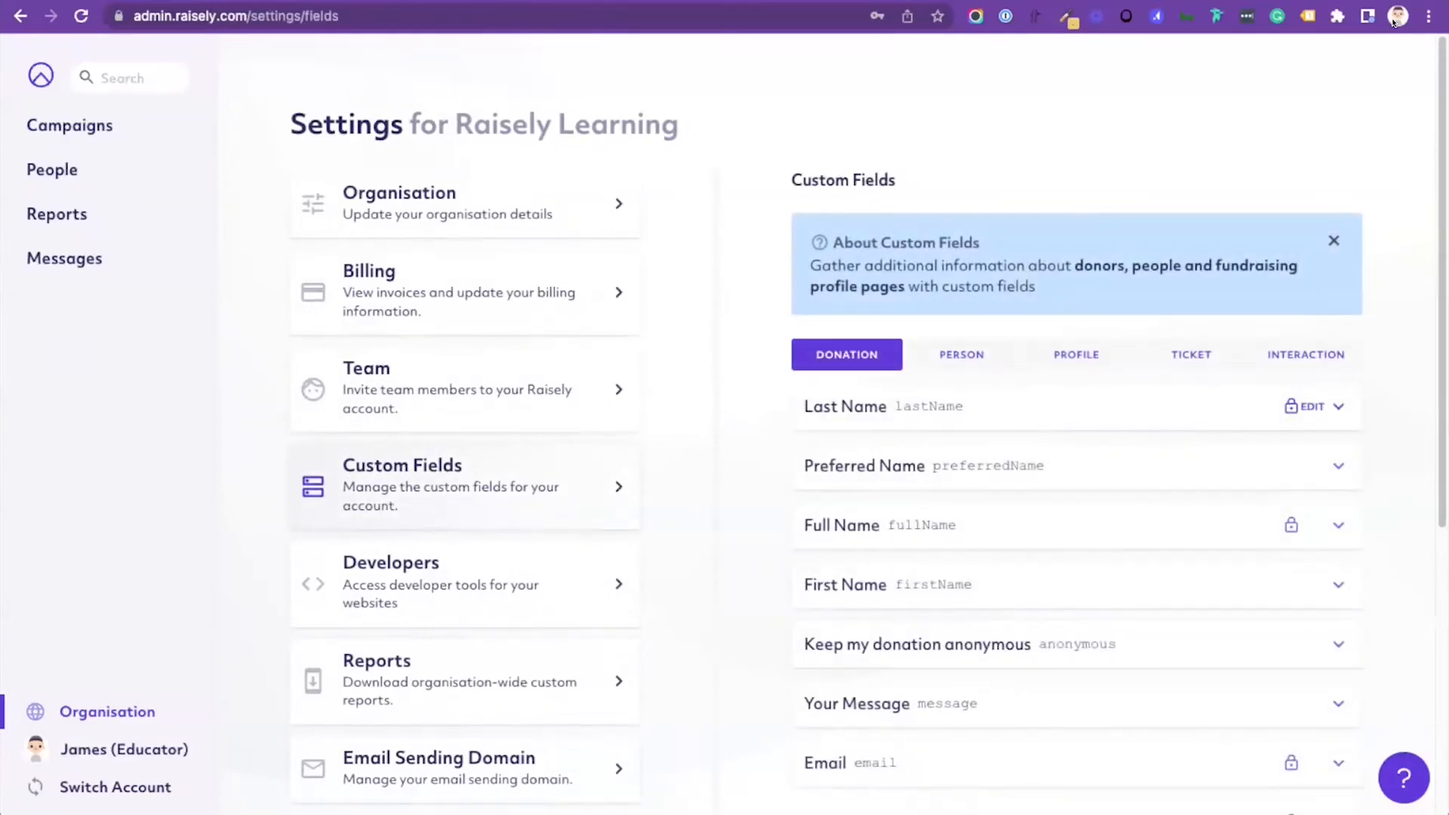
pyautogui.click(961, 355)
pyautogui.scroll(-10, 981, 468)
pyautogui.click(1313, 666)
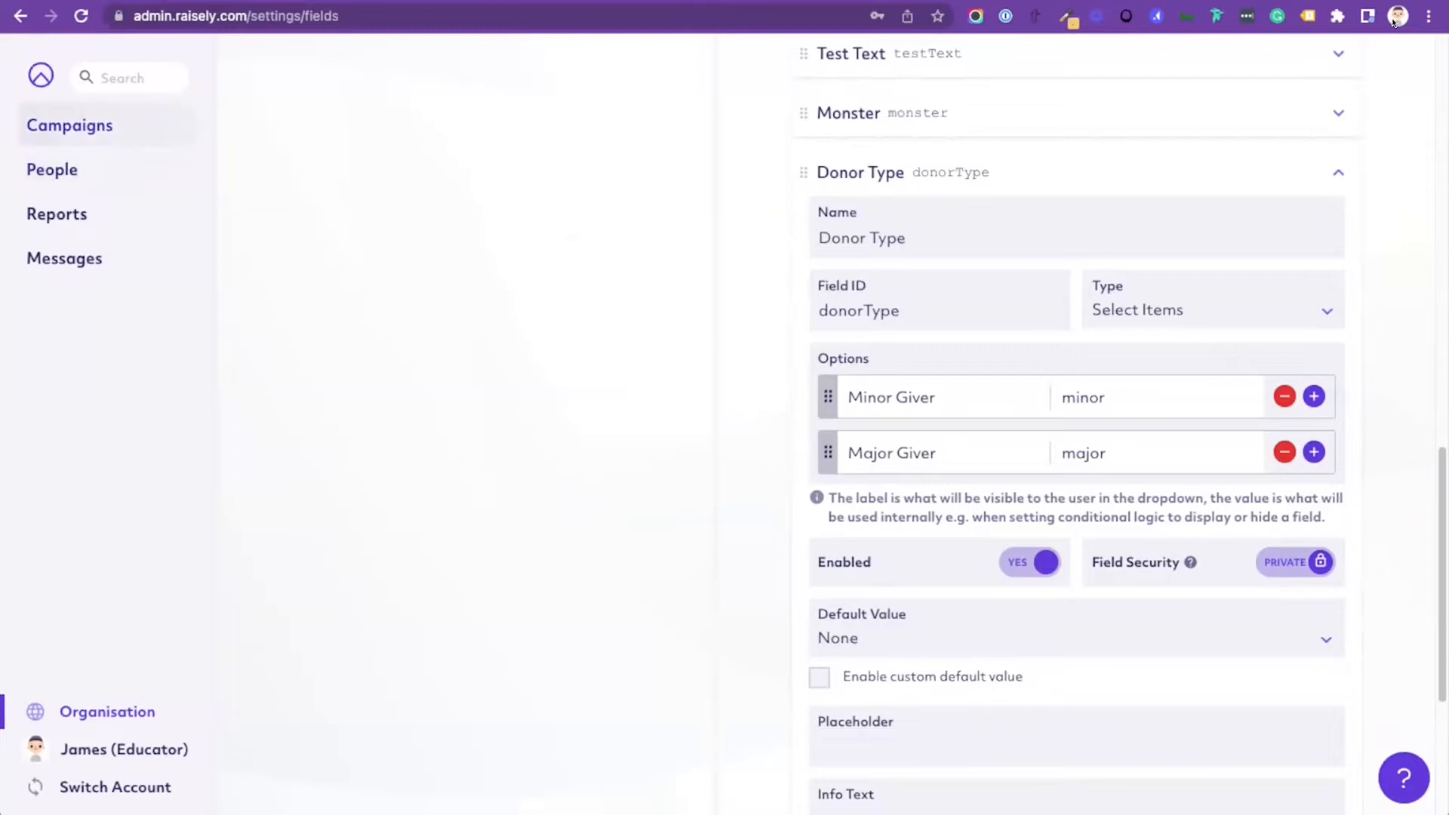
# Step: Return to the Learning_21 Personalisation campaign and open its workshop page for editing
pyautogui.click(69, 125)
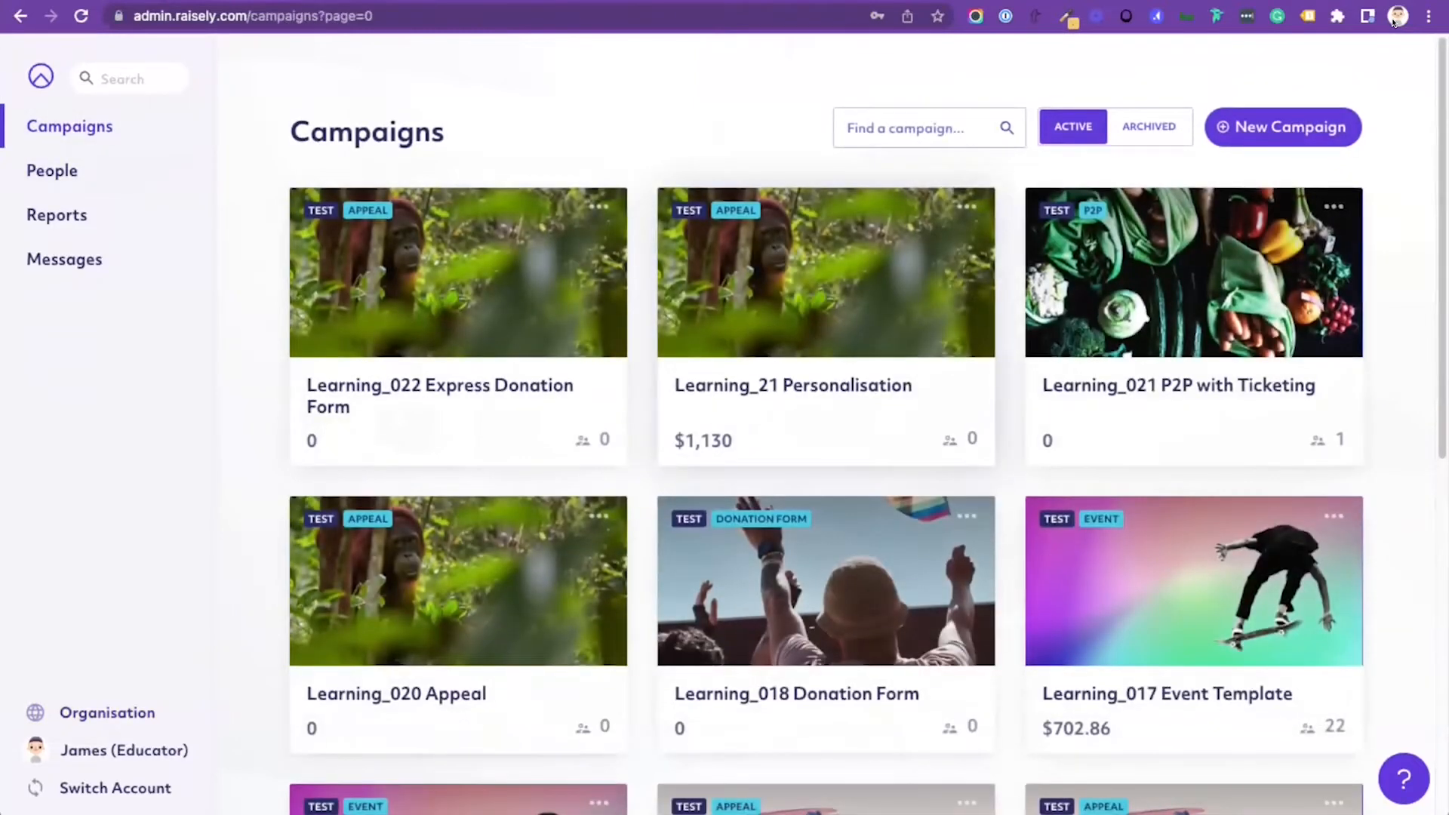
pyautogui.click(792, 385)
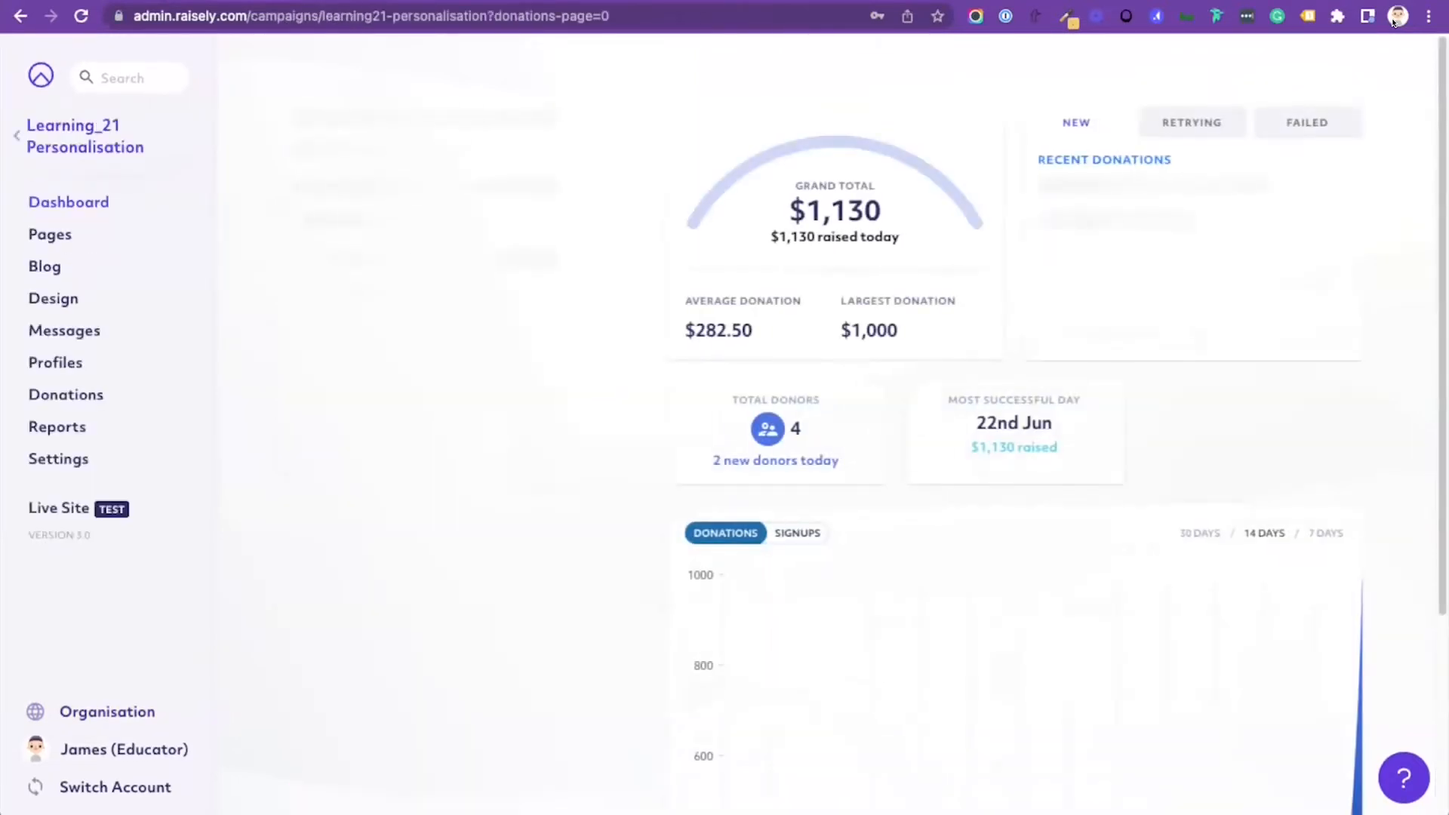
pyautogui.click(49, 234)
pyautogui.click(688, 304)
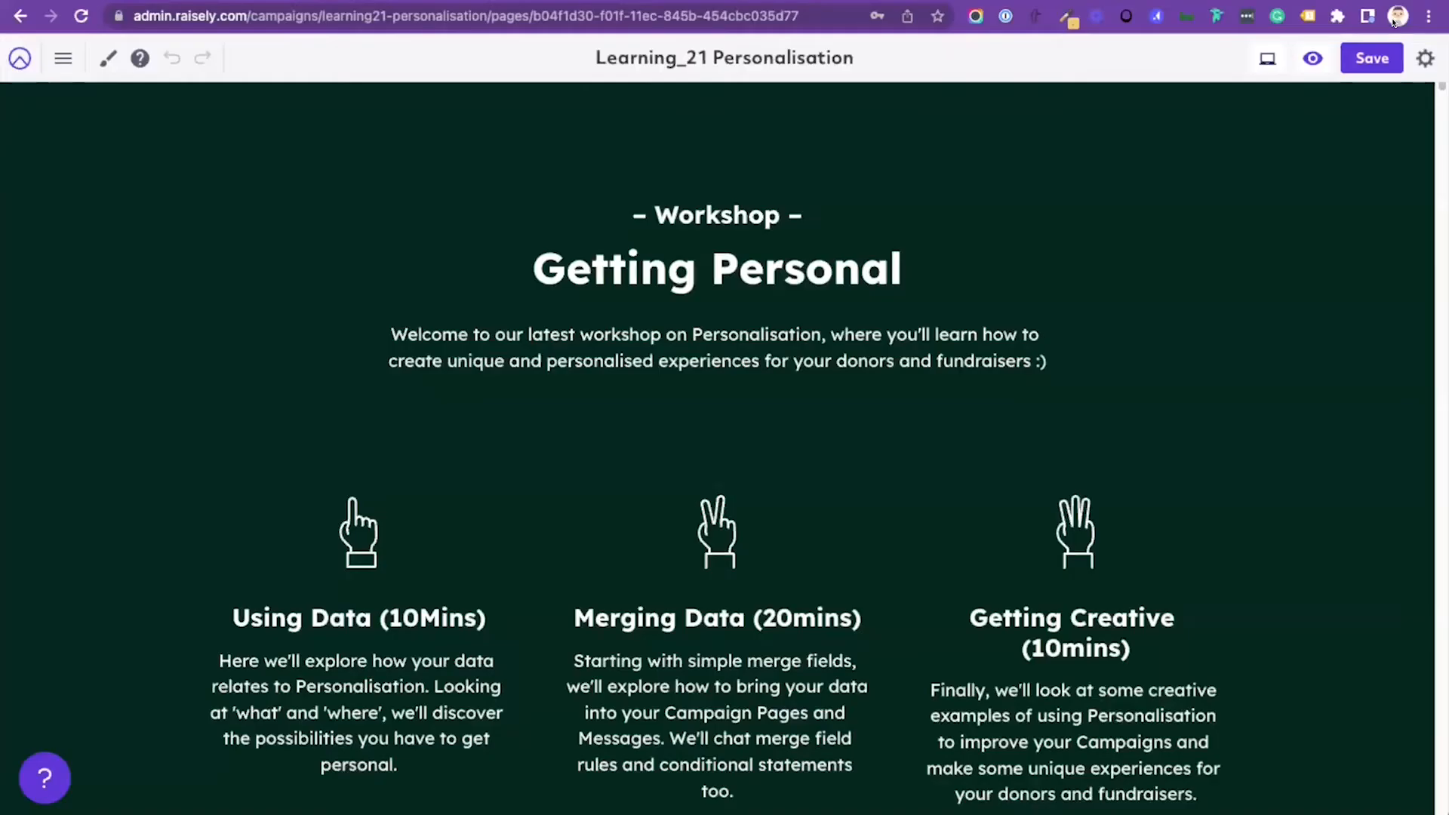
# Step: Examine the Manual Method section on curly braces and field IDs, and the Conditional Statement Method section with its example statements
pyautogui.scroll(-15, 717, 589)
pyautogui.scroll(-20, 717, 589)
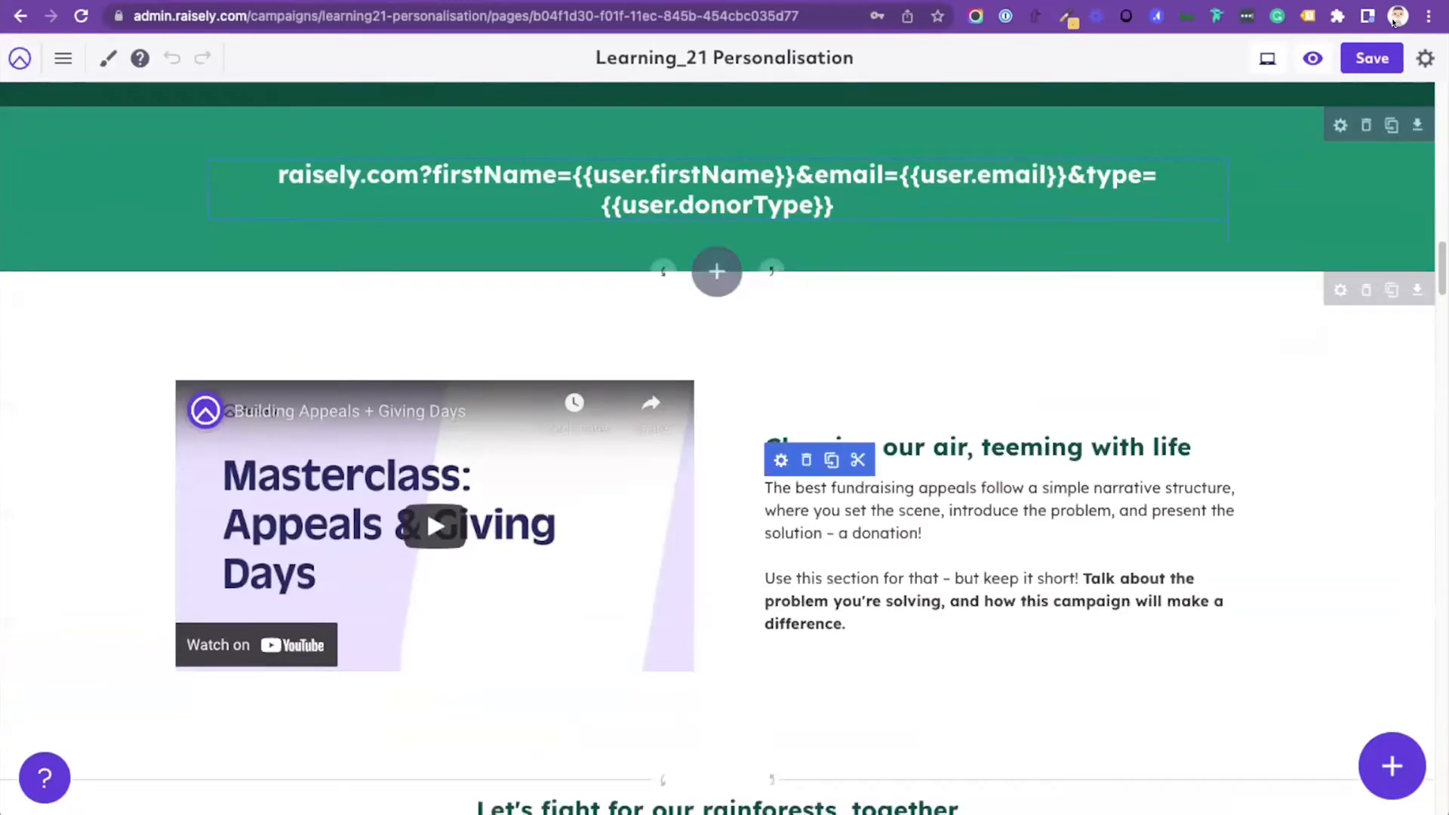
pyautogui.scroll(-7, 717, 589)
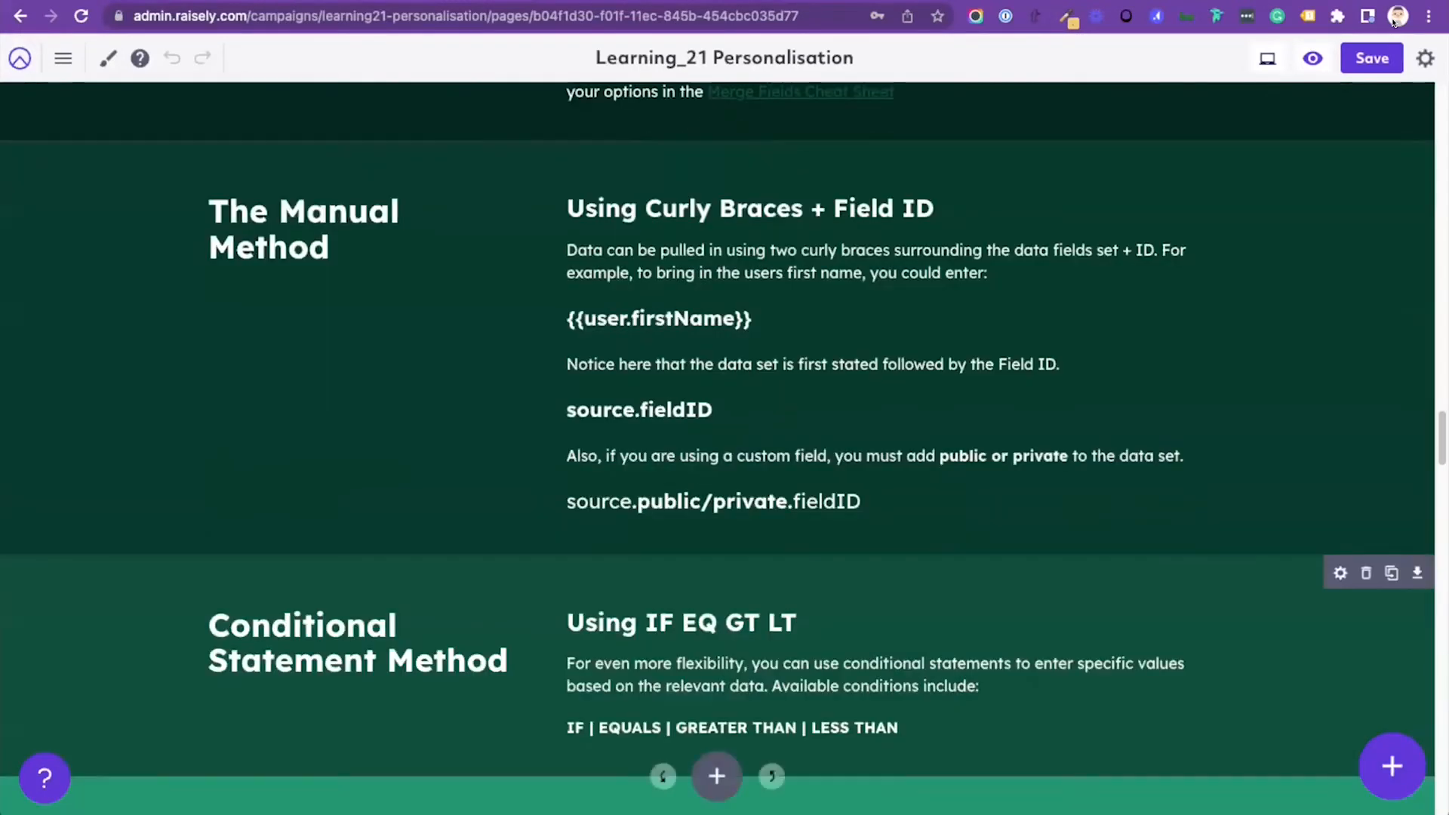
pyautogui.scroll(2, 717, 589)
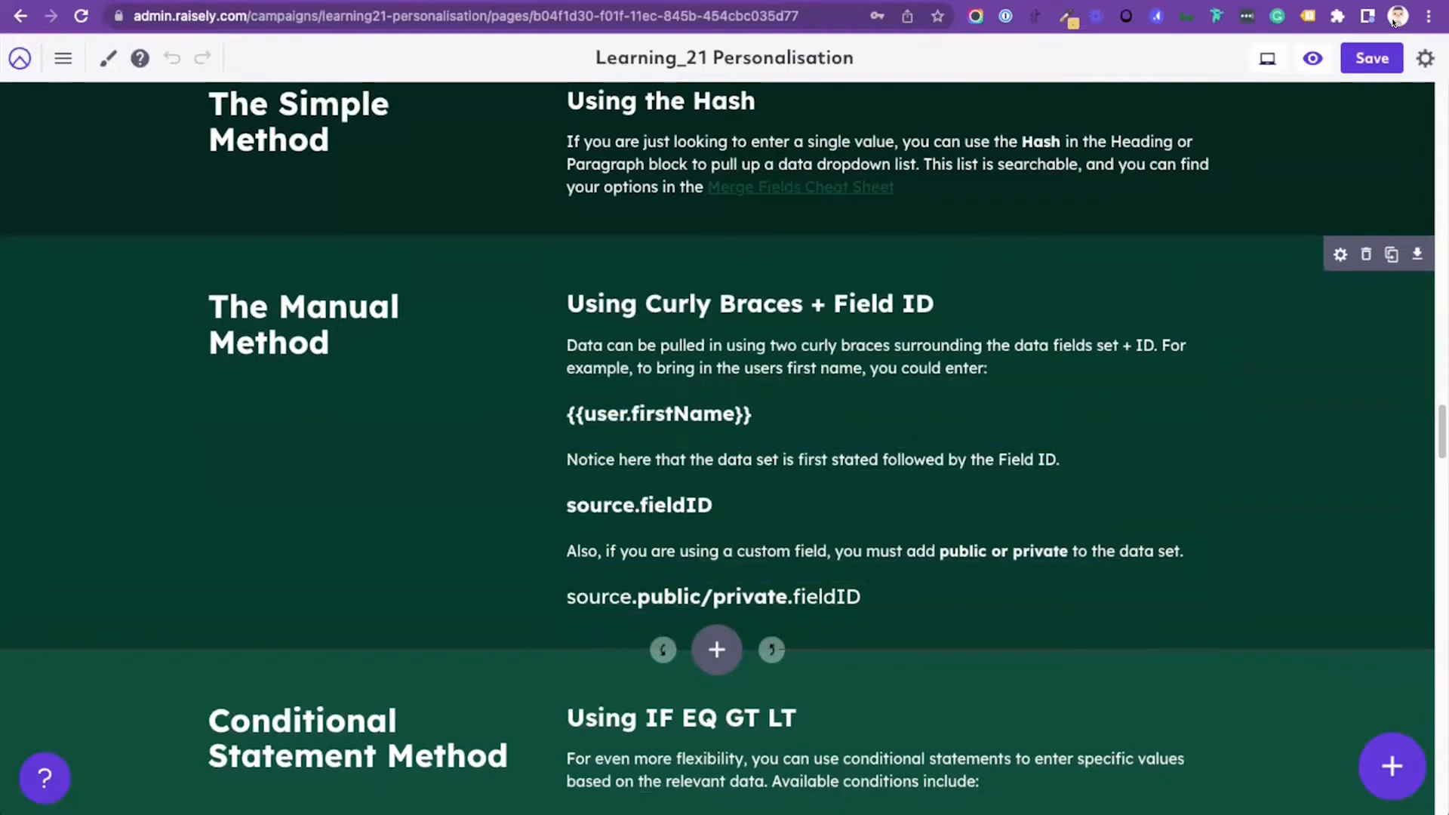
pyautogui.scroll(-4, 717, 453)
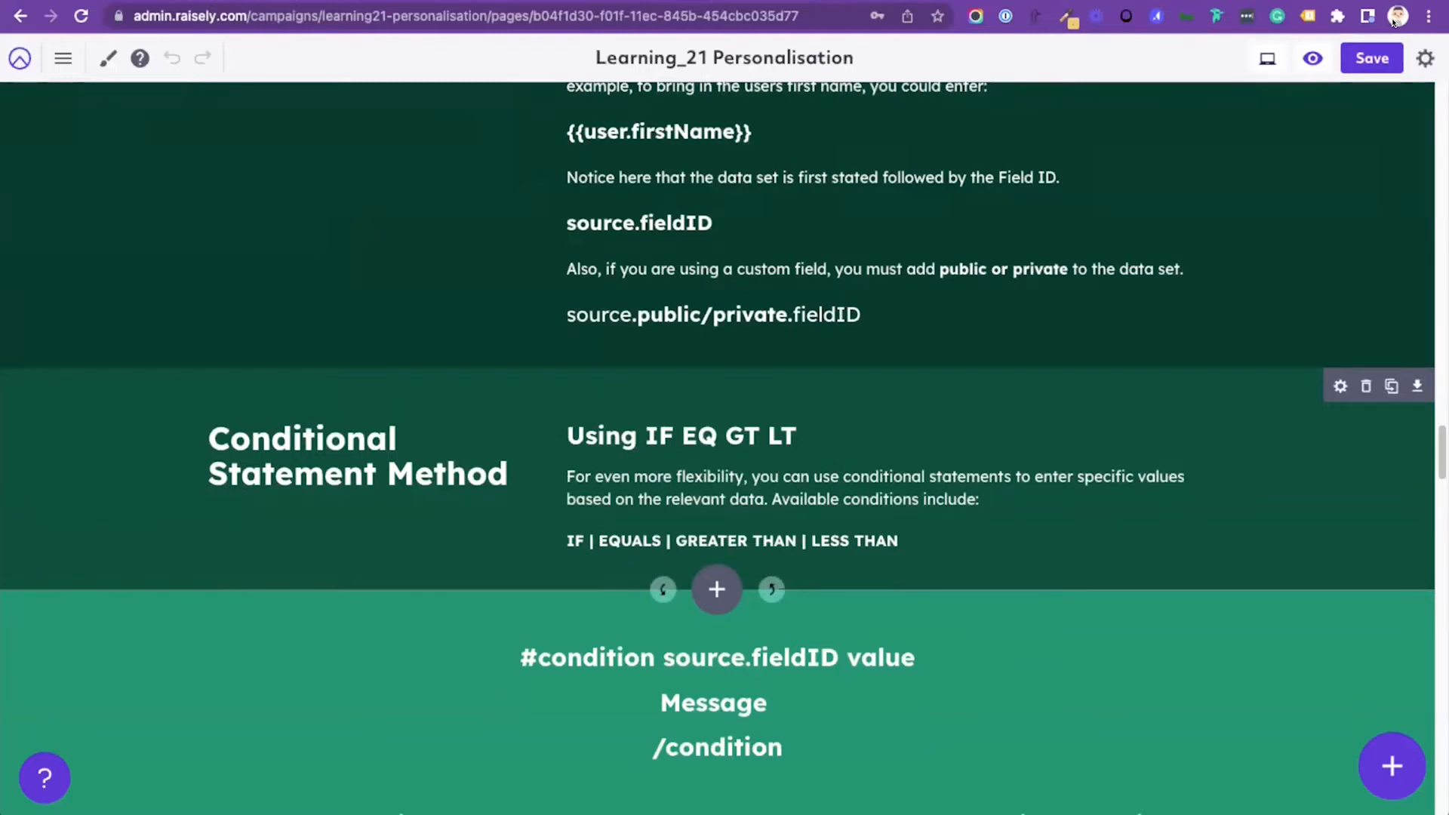
pyautogui.scroll(-3, 717, 453)
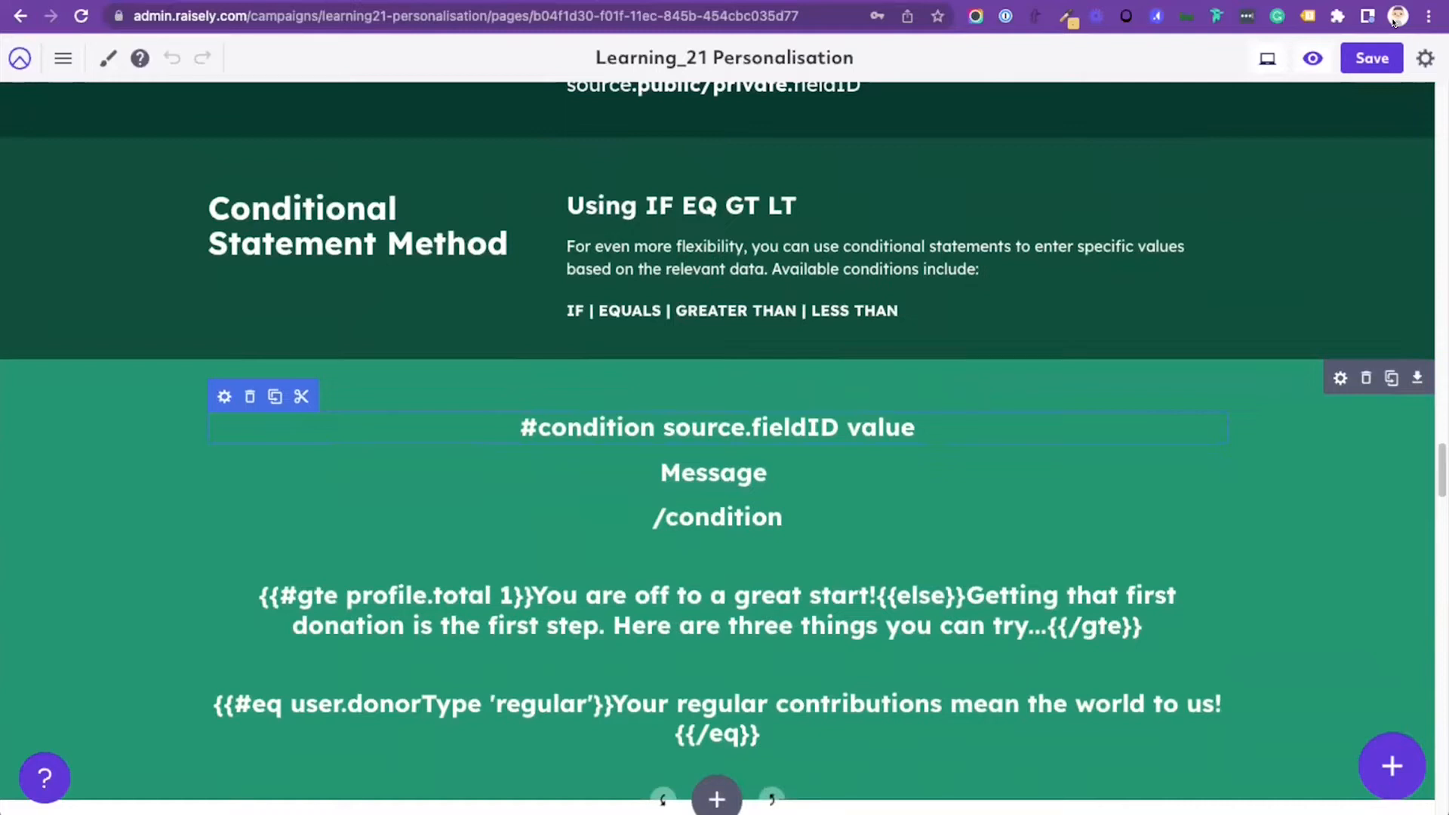
pyautogui.scroll(-1, 717, 448)
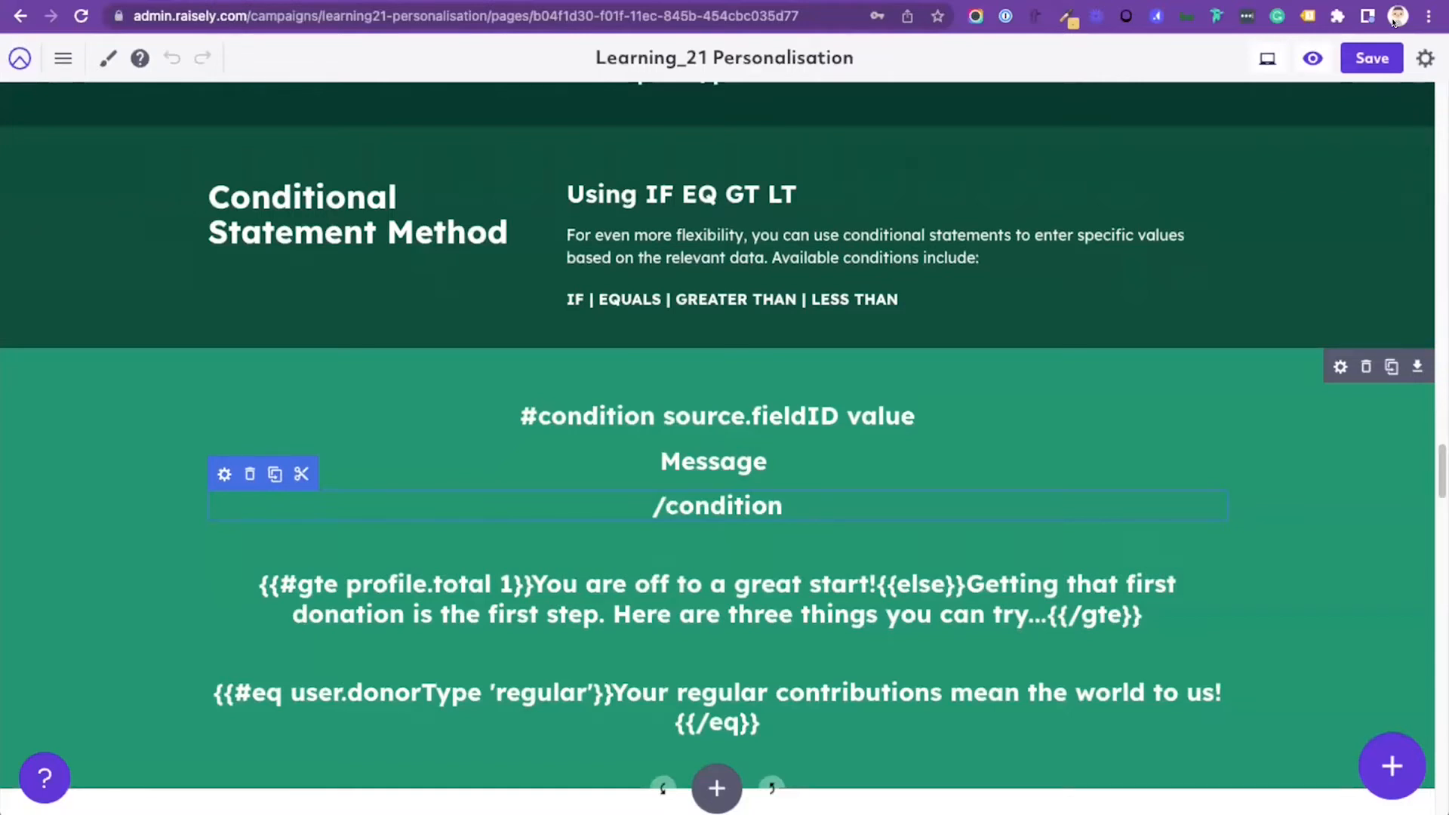
pyautogui.scroll(-1, 717, 506)
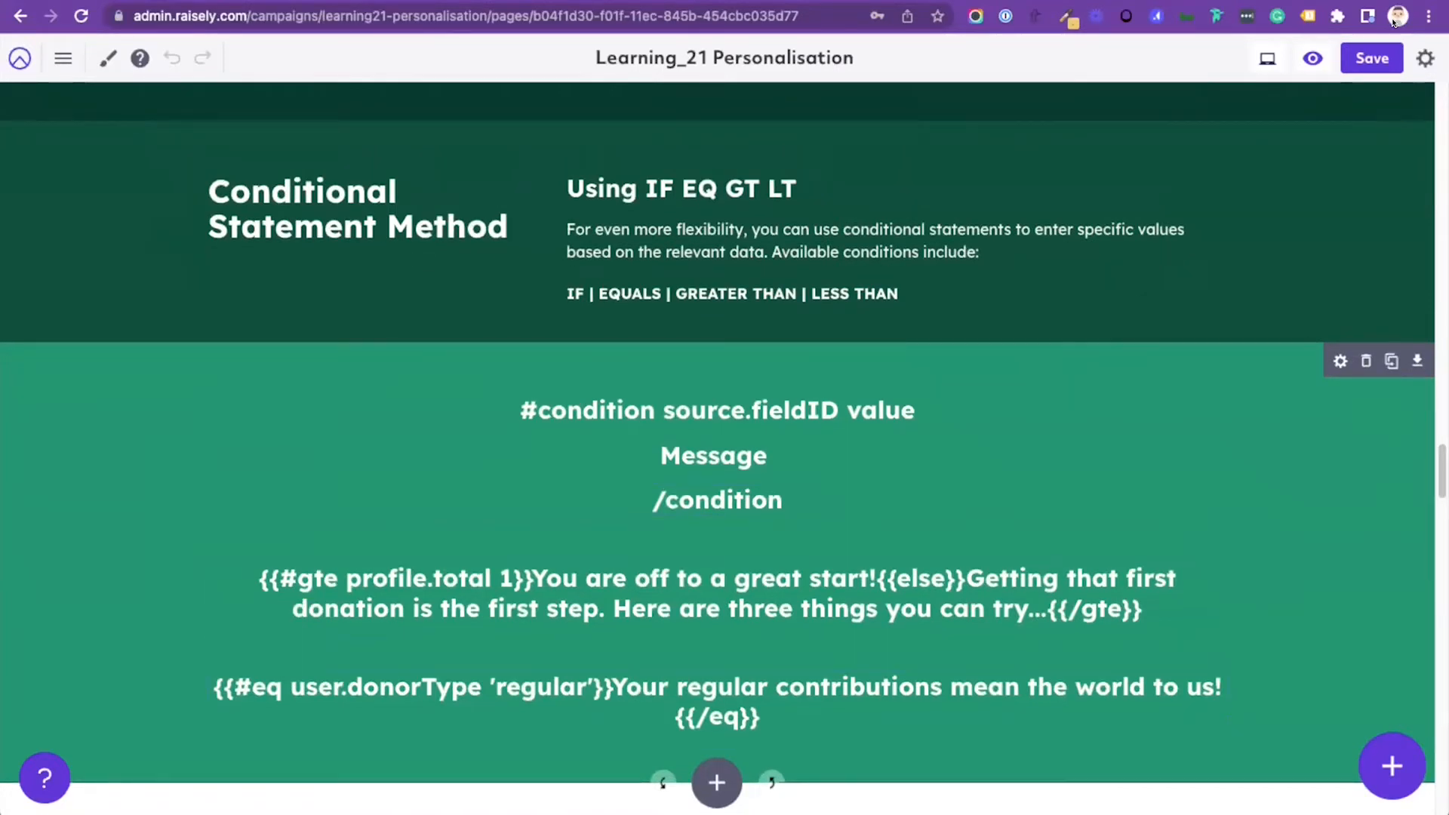
pyautogui.scroll(-3, 717, 453)
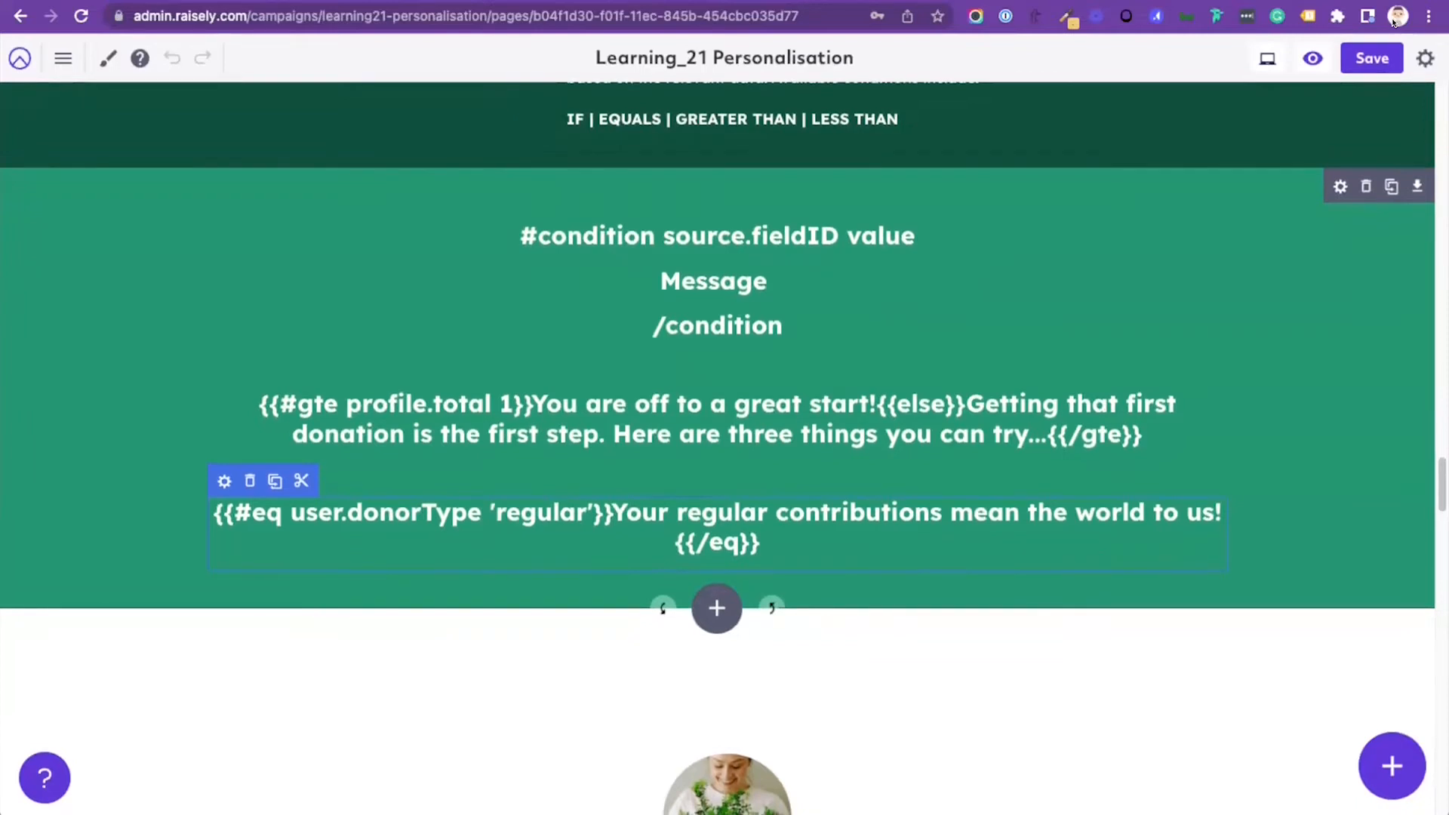
pyautogui.scroll(3, 717, 453)
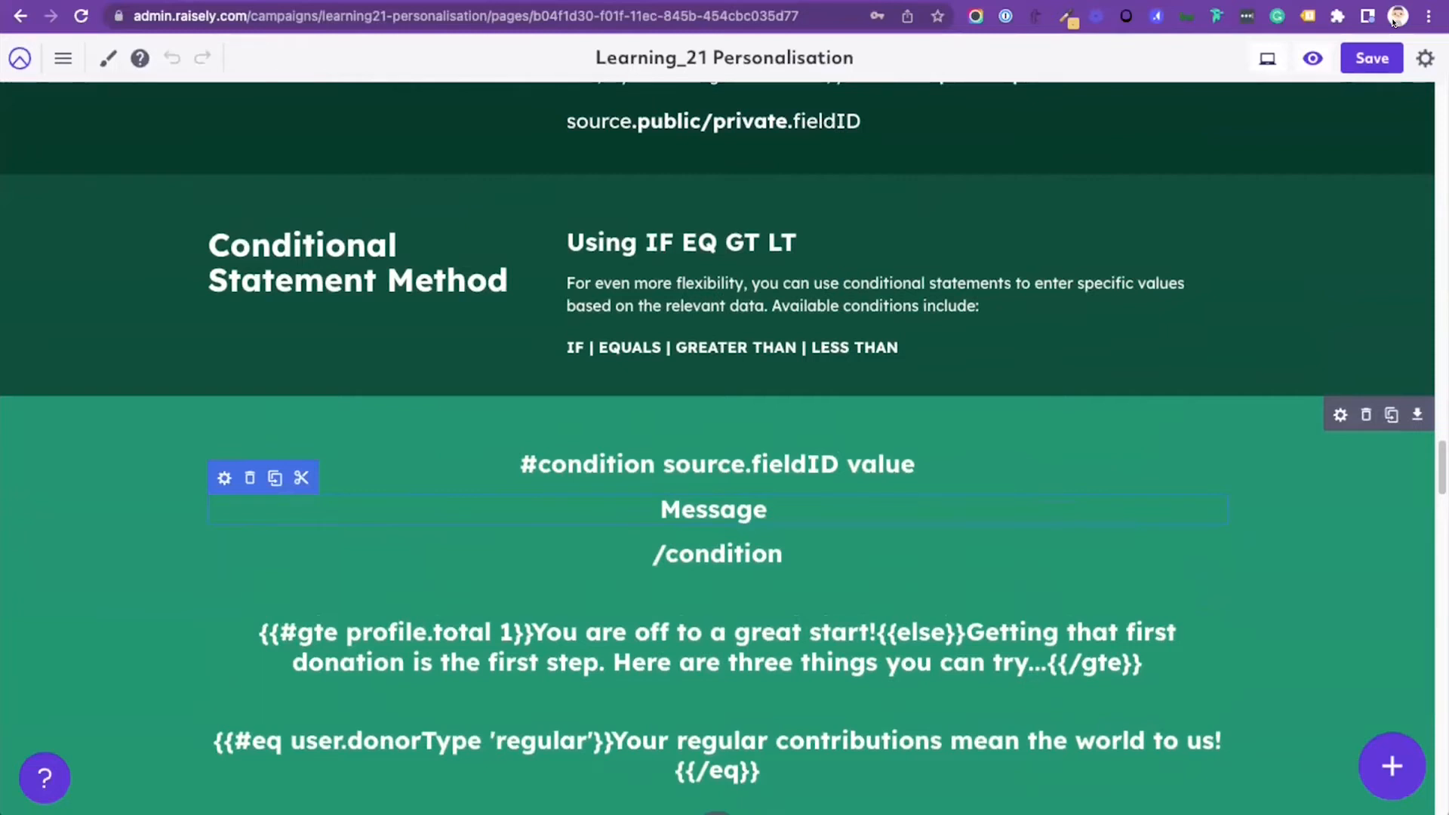
pyautogui.scroll(-1, 717, 491)
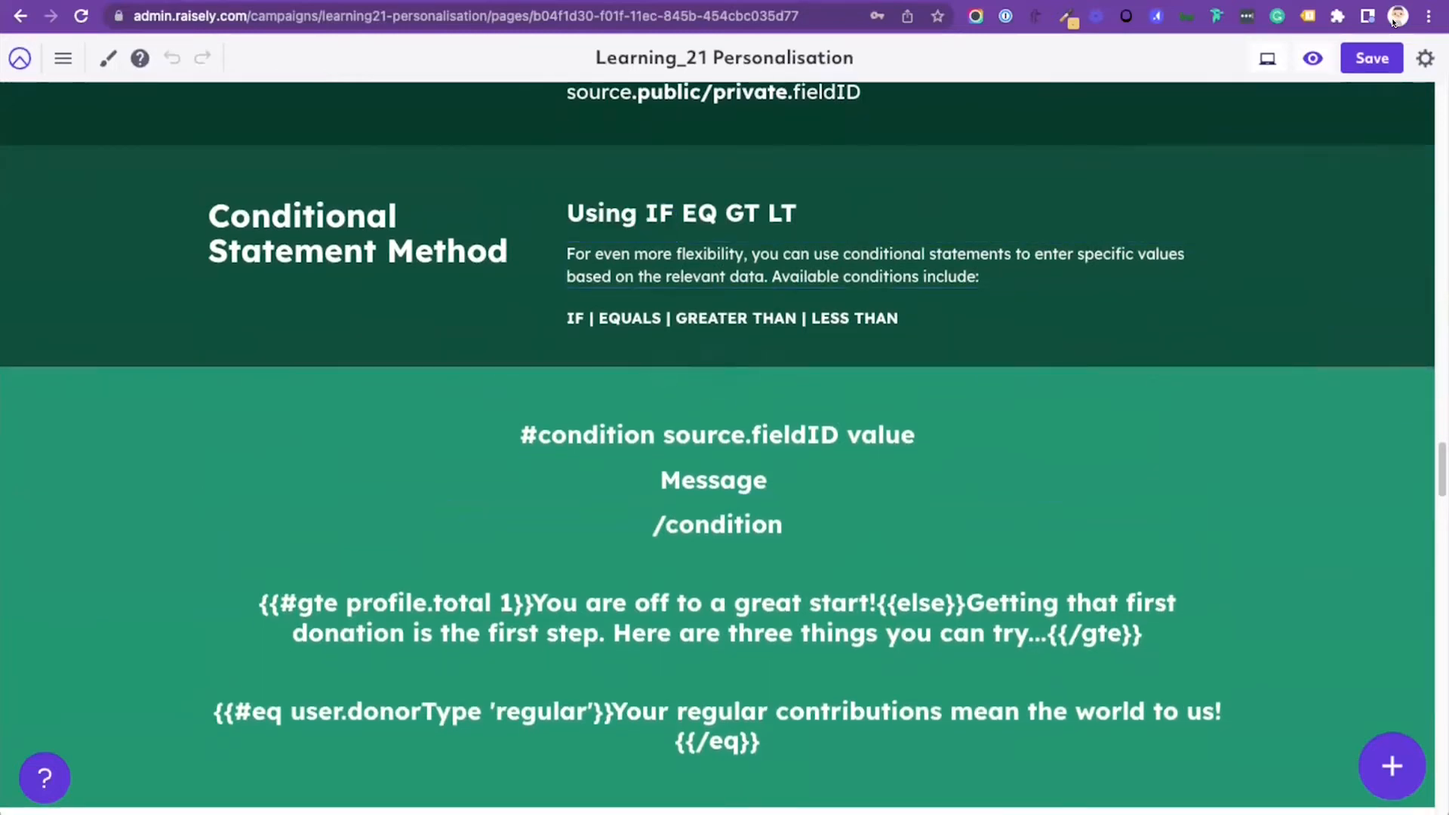
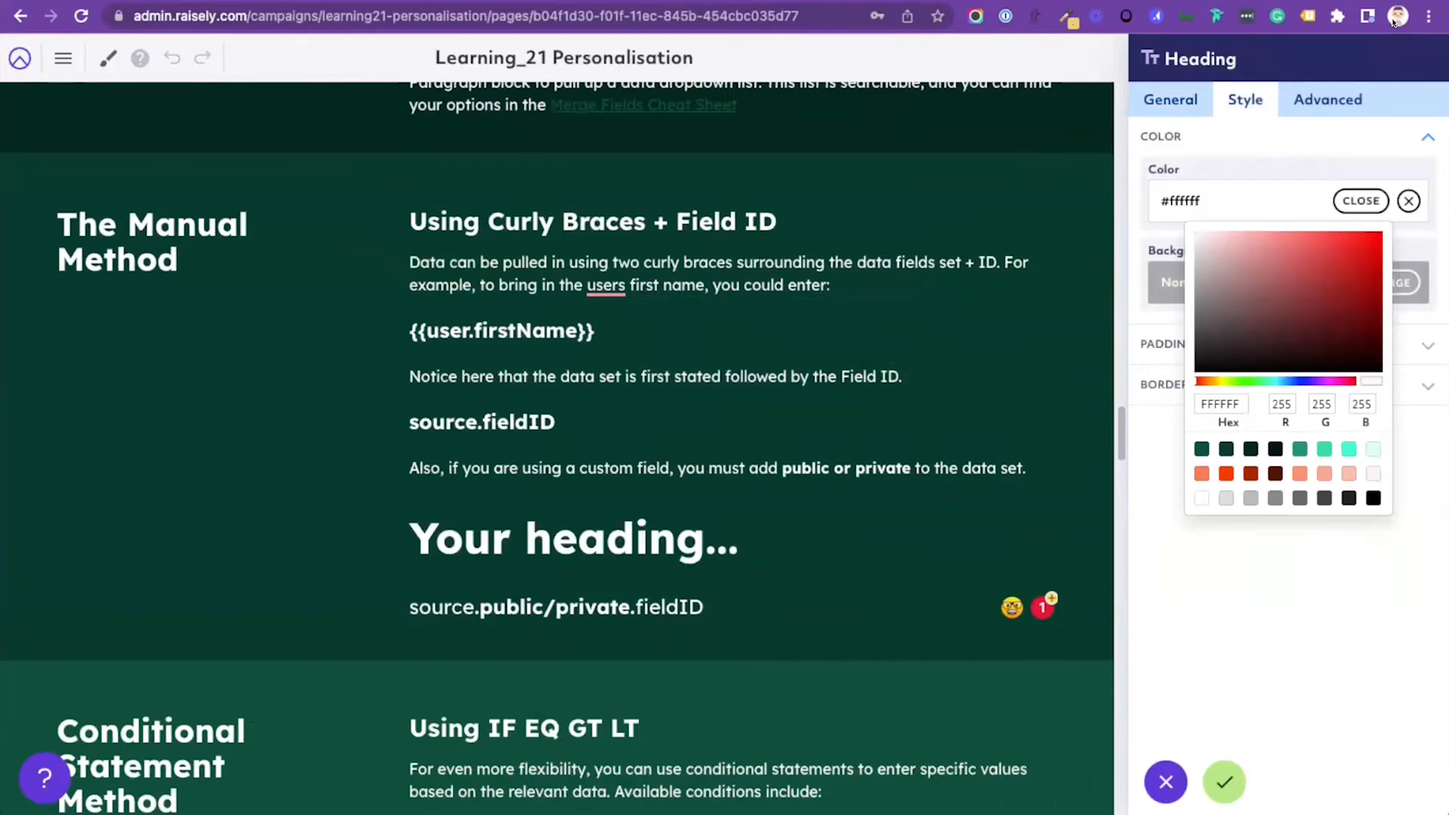
# Step: Replace the placeholder heading text in the Manual Method section with the merge field {{query.firstName}}
pyautogui.click(648, 539)
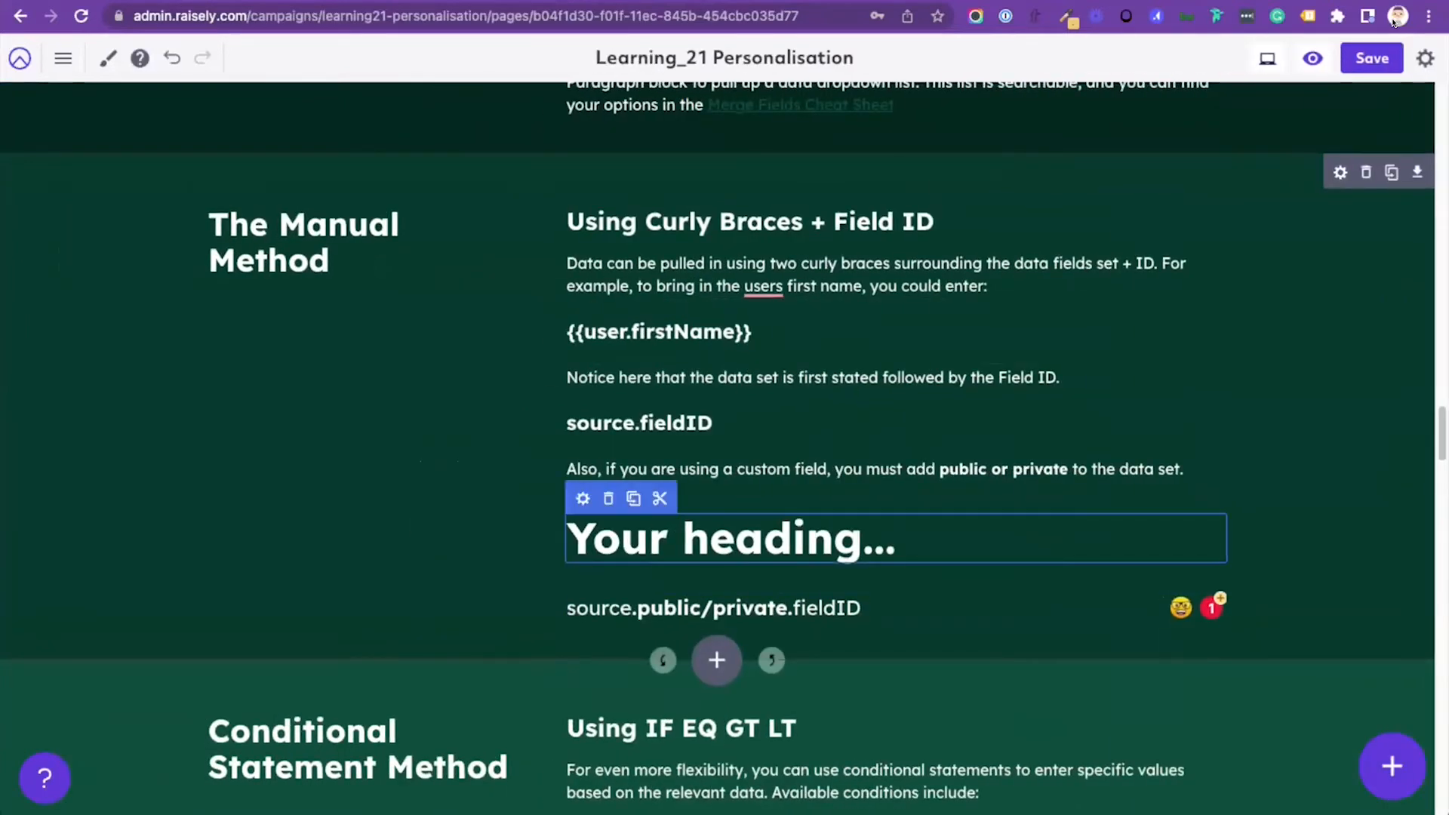
pyautogui.press('super+a')
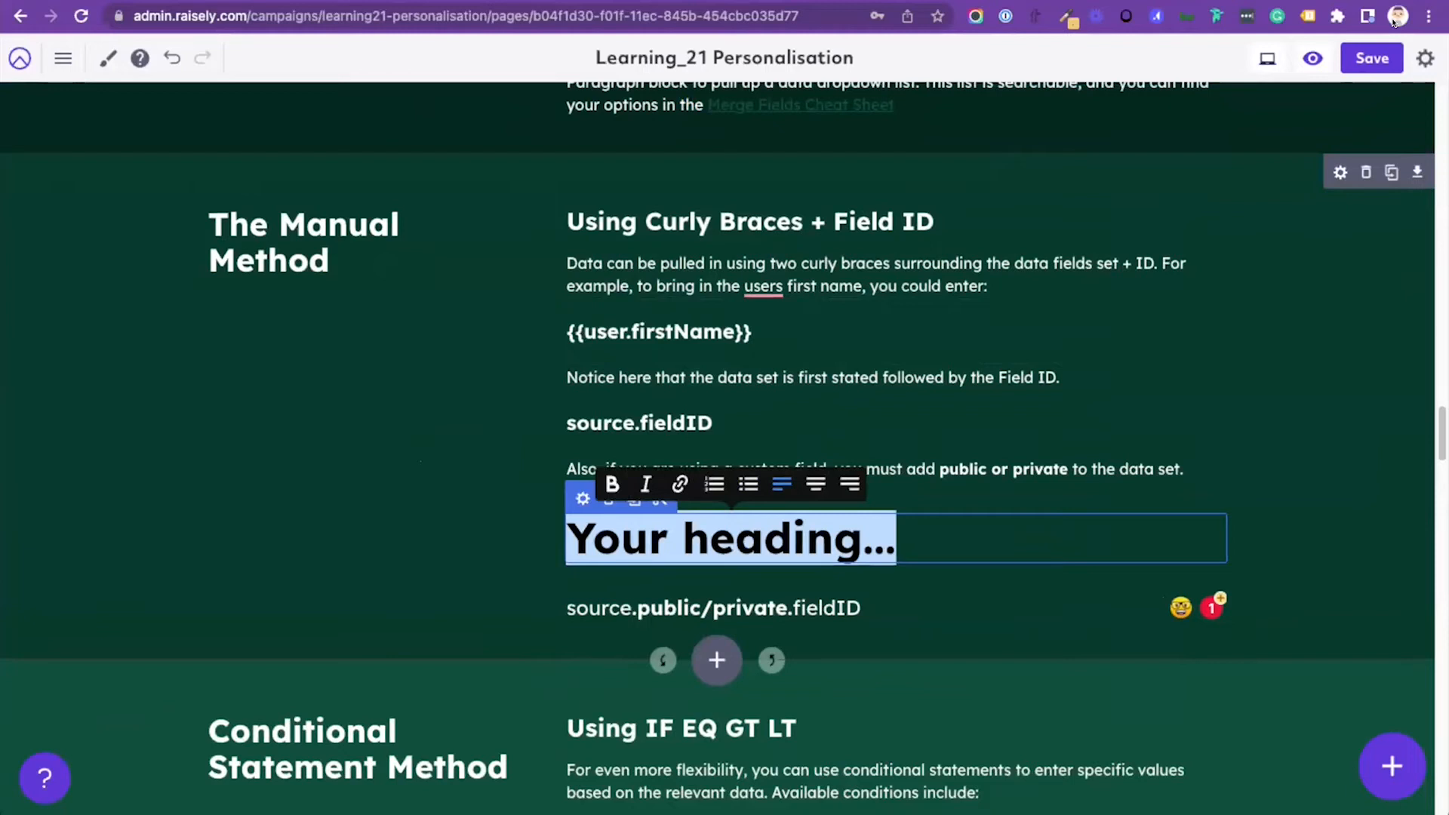
pyautogui.write('{{q')
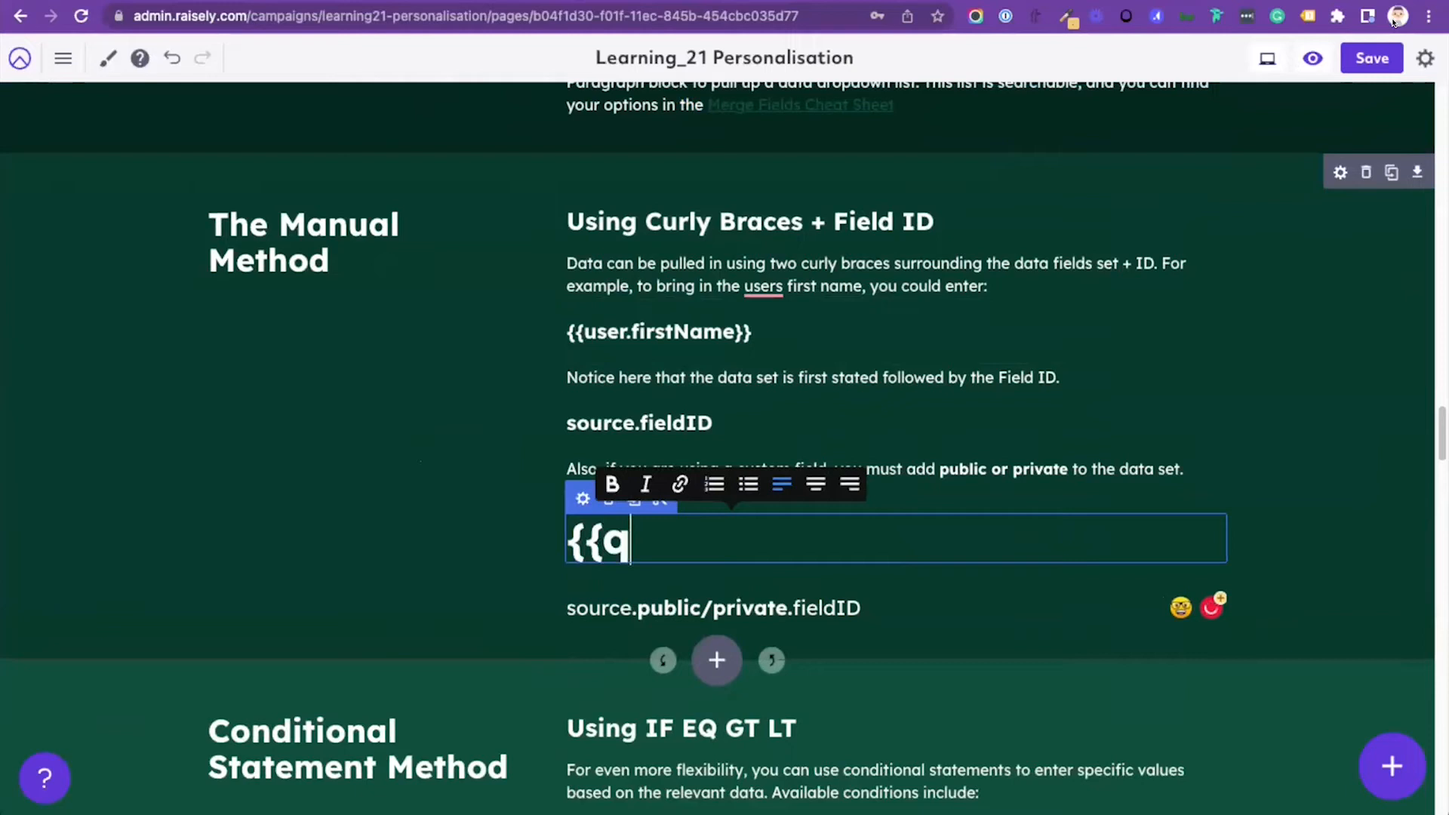
pyautogui.write('uery.')
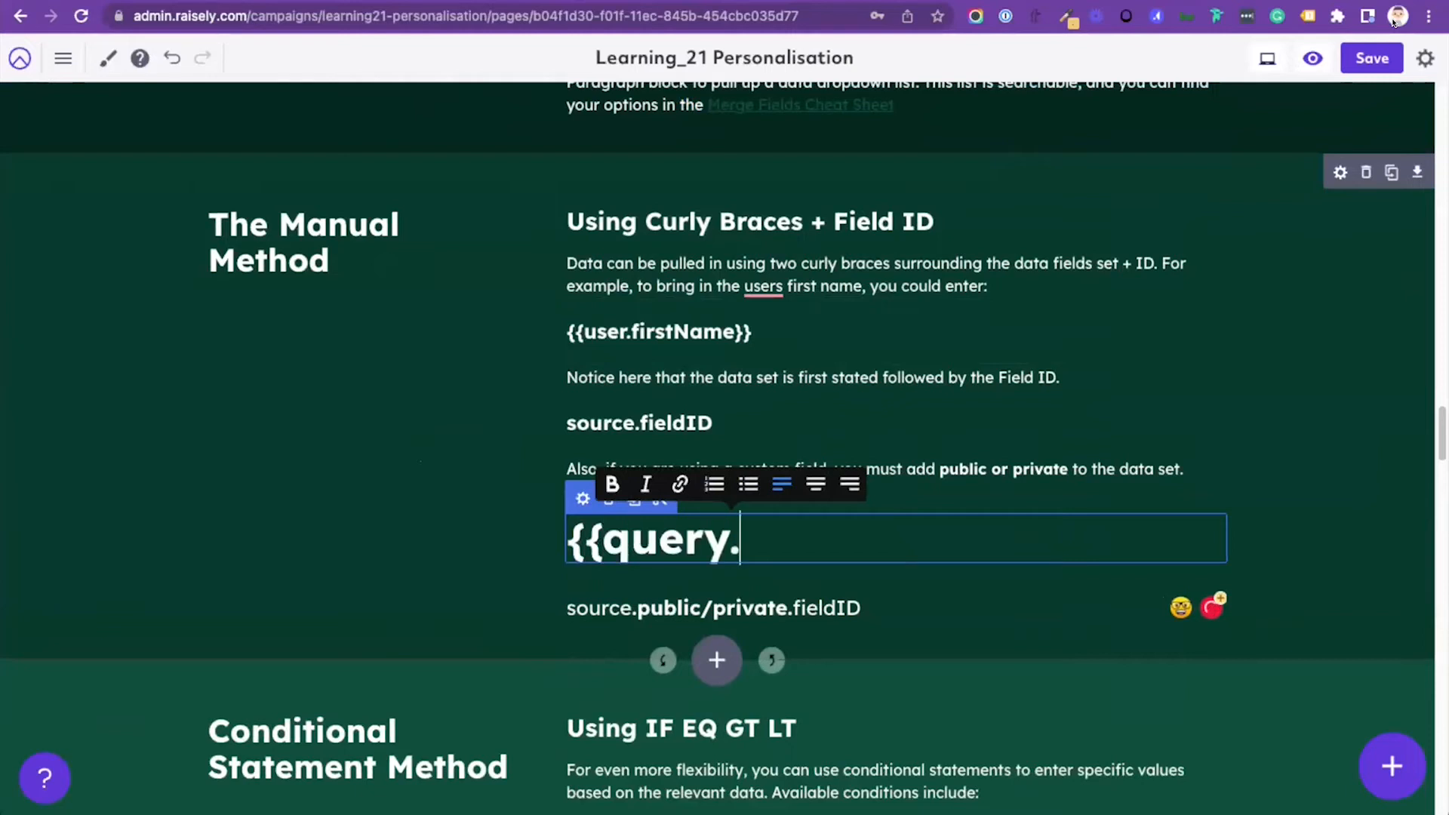
pyautogui.write('firstName')
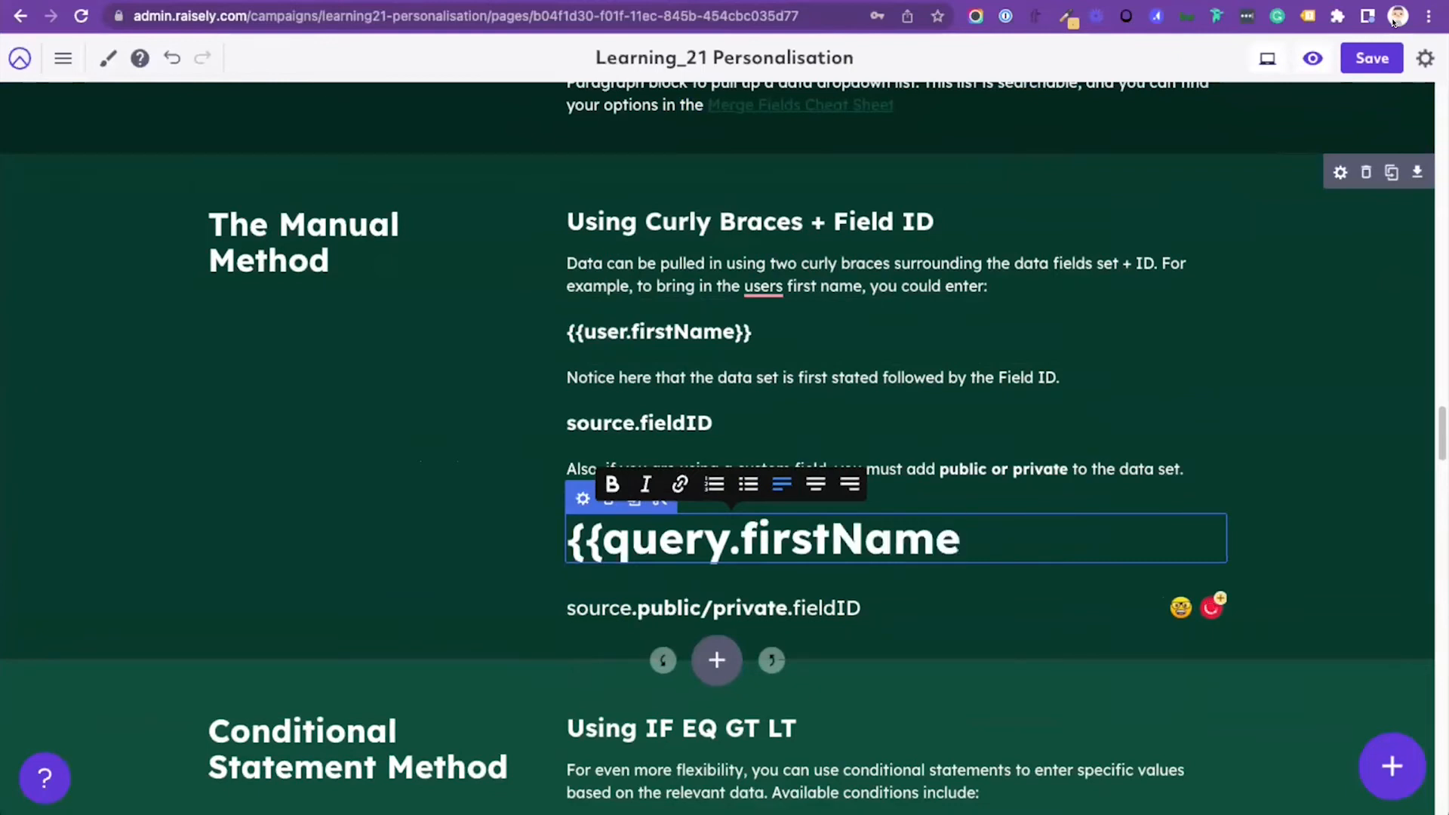
pyautogui.write('}}')
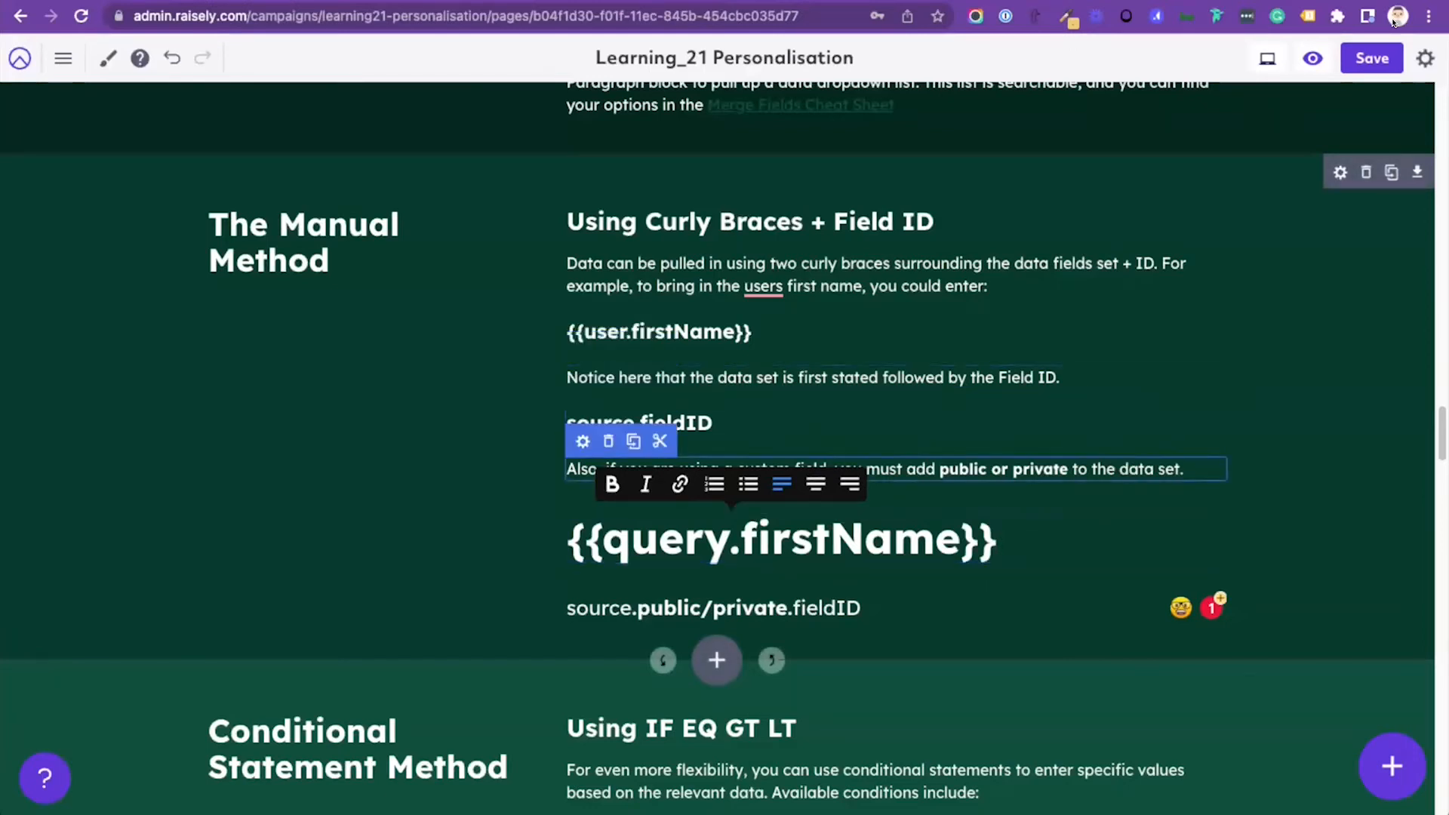
# Step: Delete the demonstration heading from the Manual Method section and save the page
pyautogui.click(608, 502)
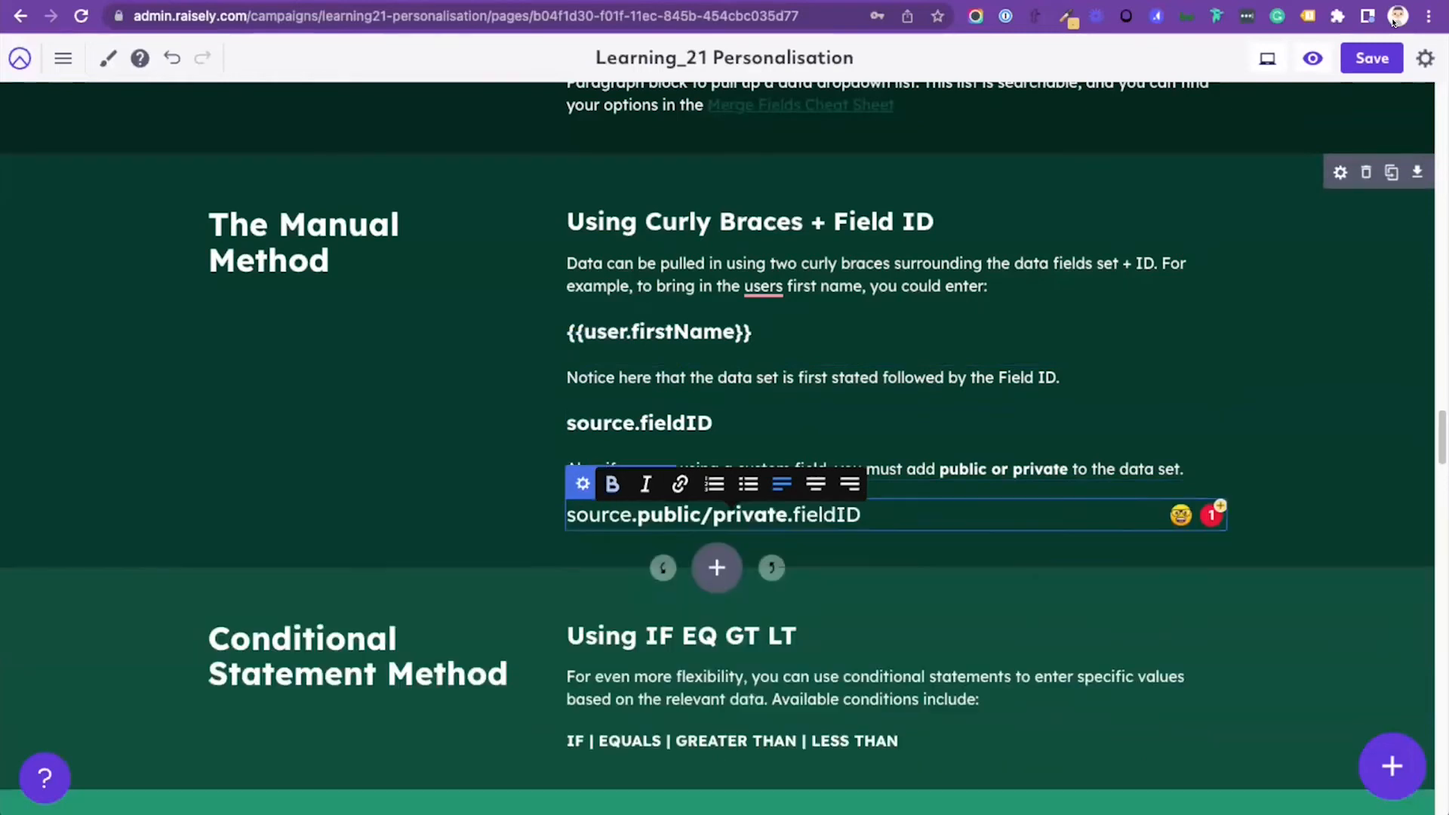
pyautogui.click(1371, 58)
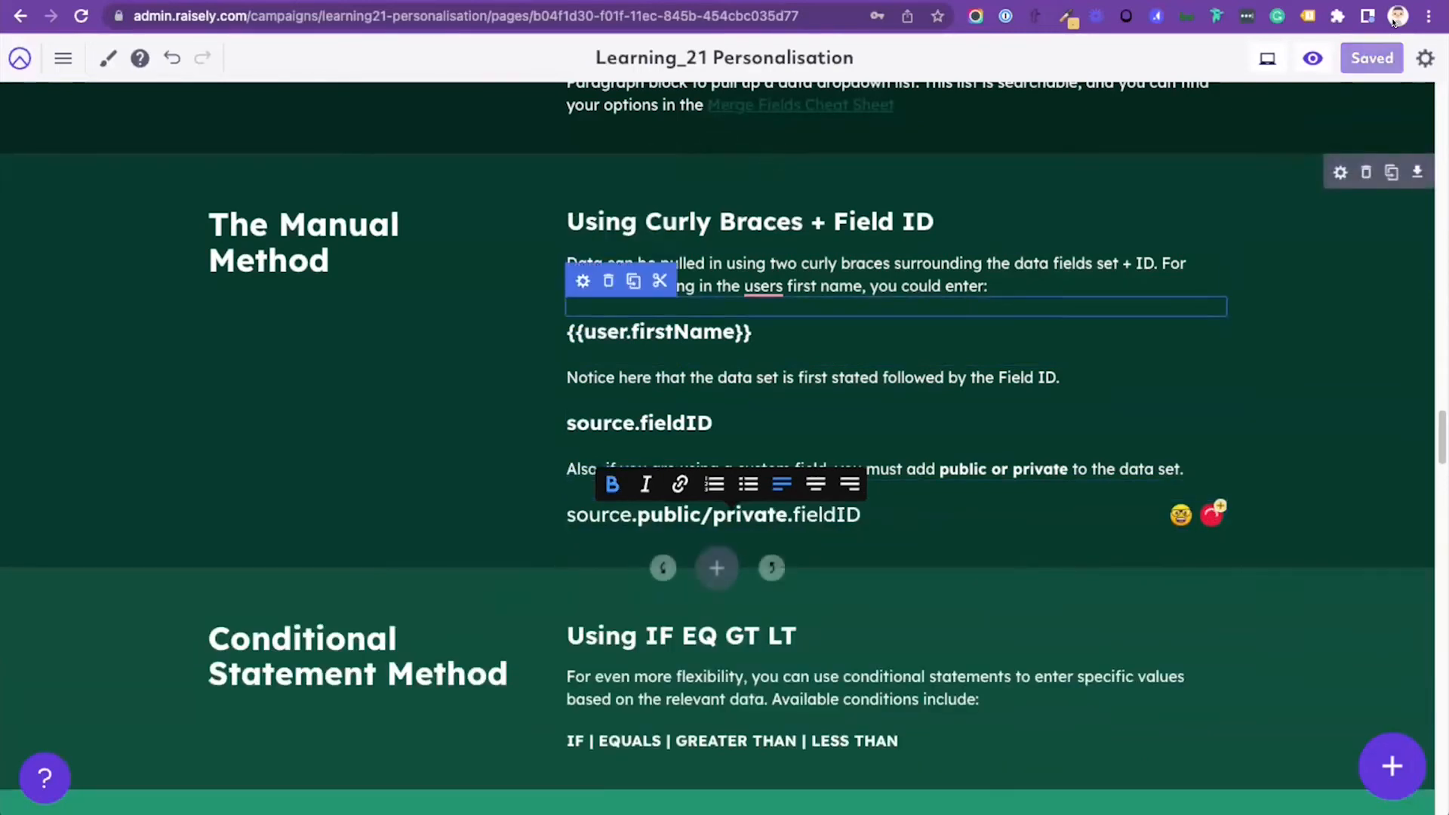
# Step: Examine the Step 3 Creative Uses part of the page, focusing on Prefilling Forms and using merge fields in block settings
pyautogui.scroll(-2, 717, 566)
pyautogui.scroll(-20, 718, 567)
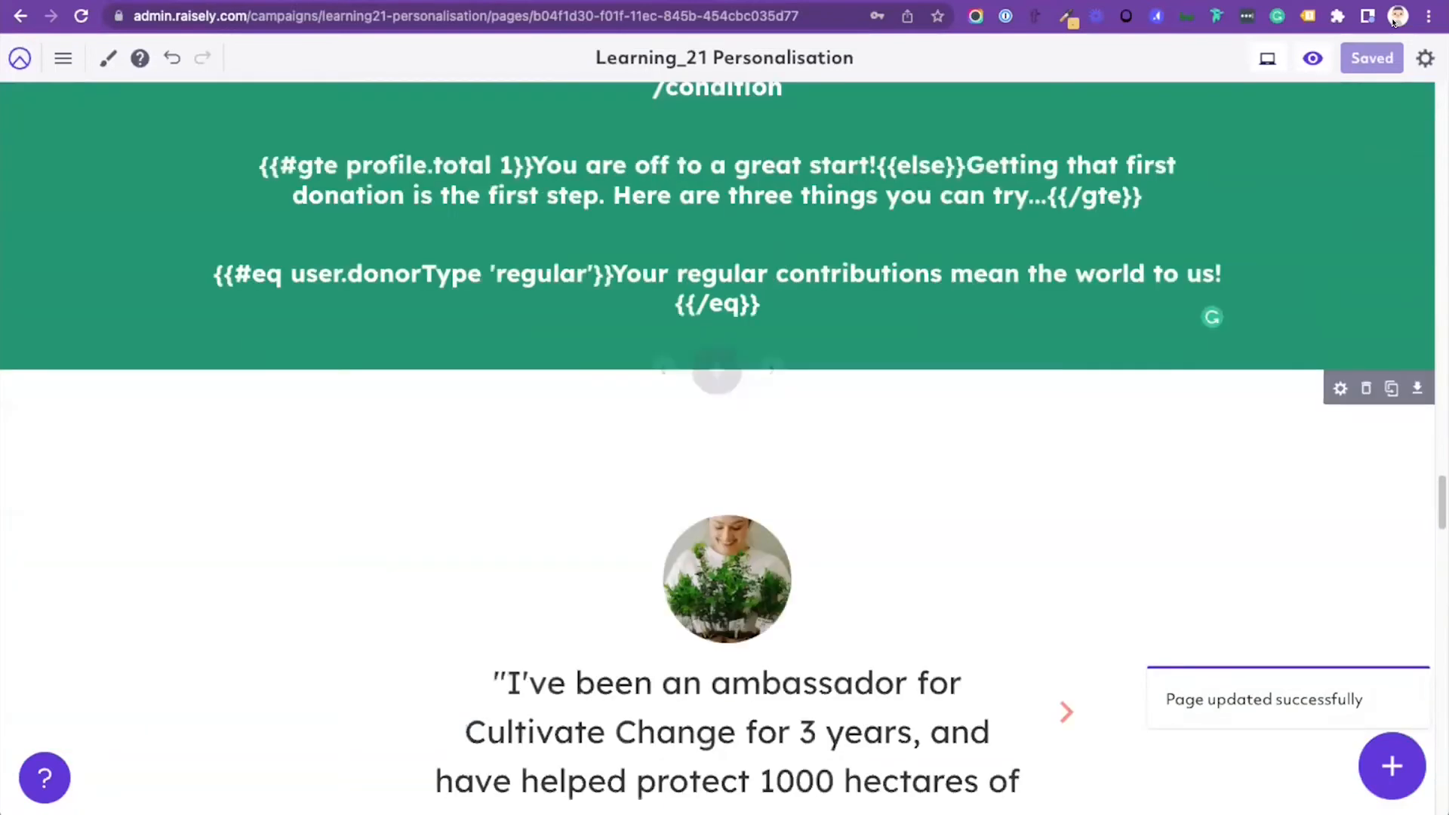
pyautogui.scroll(-15, 717, 566)
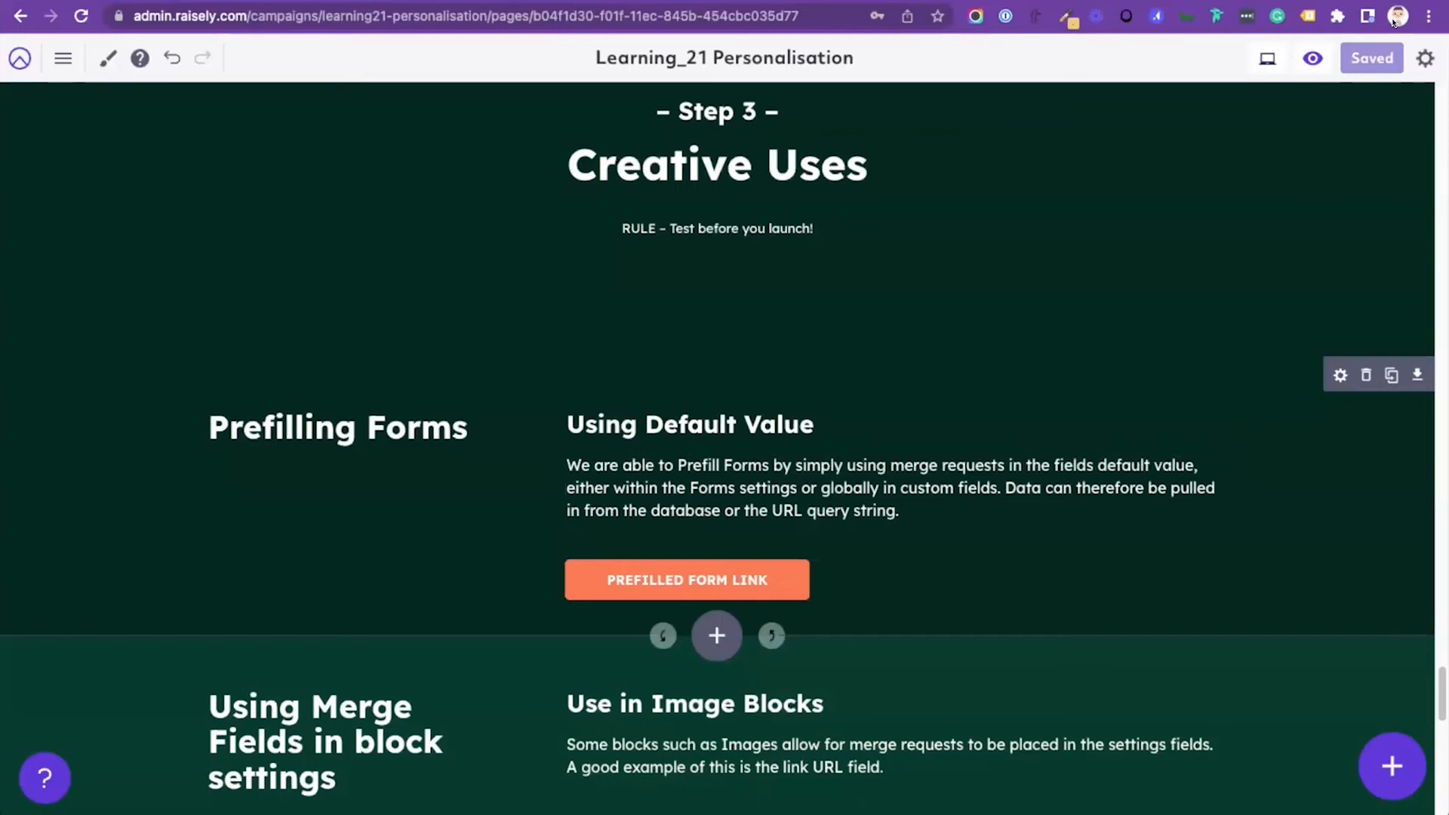
pyautogui.scroll(-3, 717, 392)
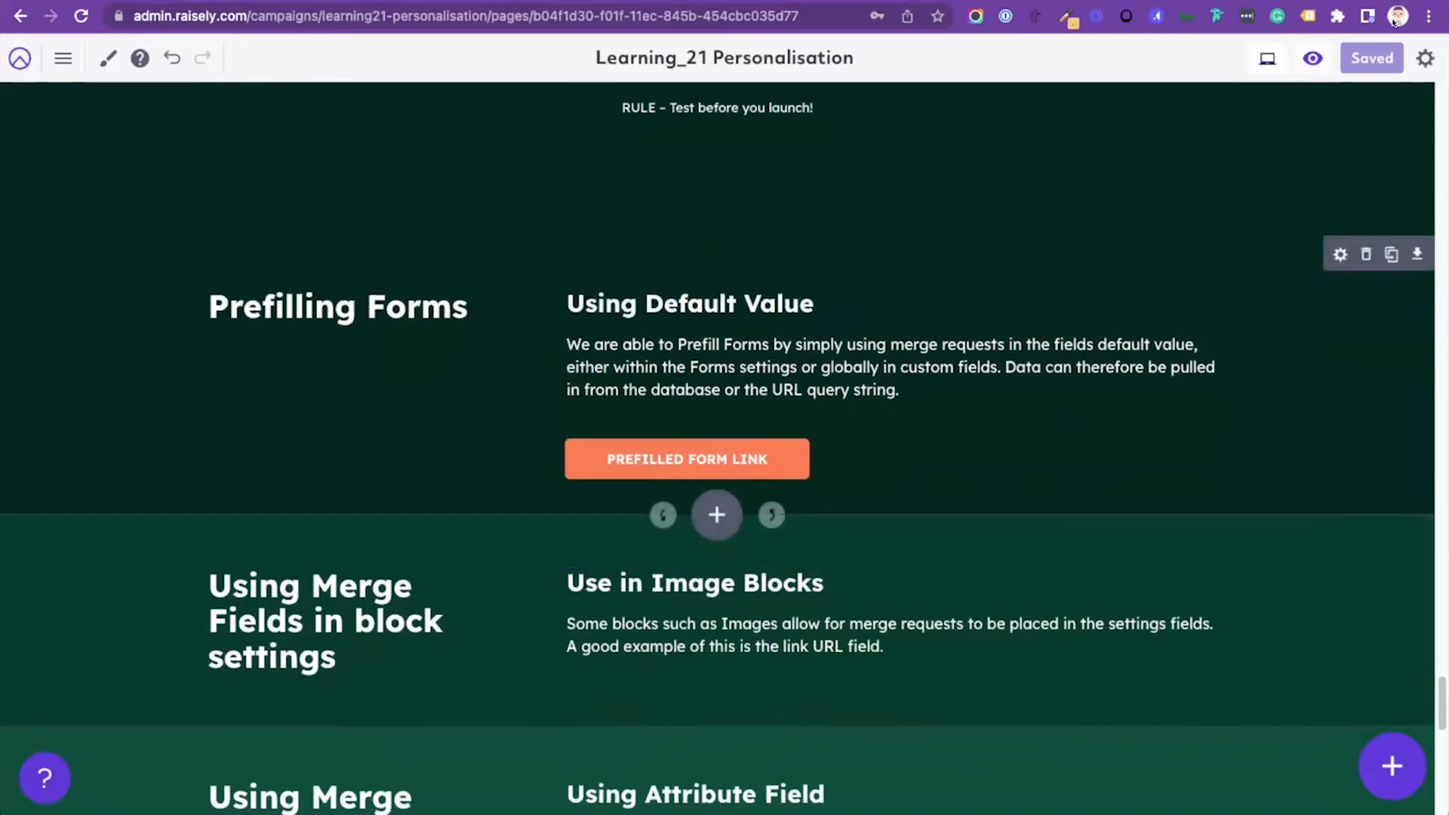
pyautogui.scroll(-2, 718, 459)
pyautogui.scroll(2, 717, 459)
pyautogui.scroll(-1, 717, 459)
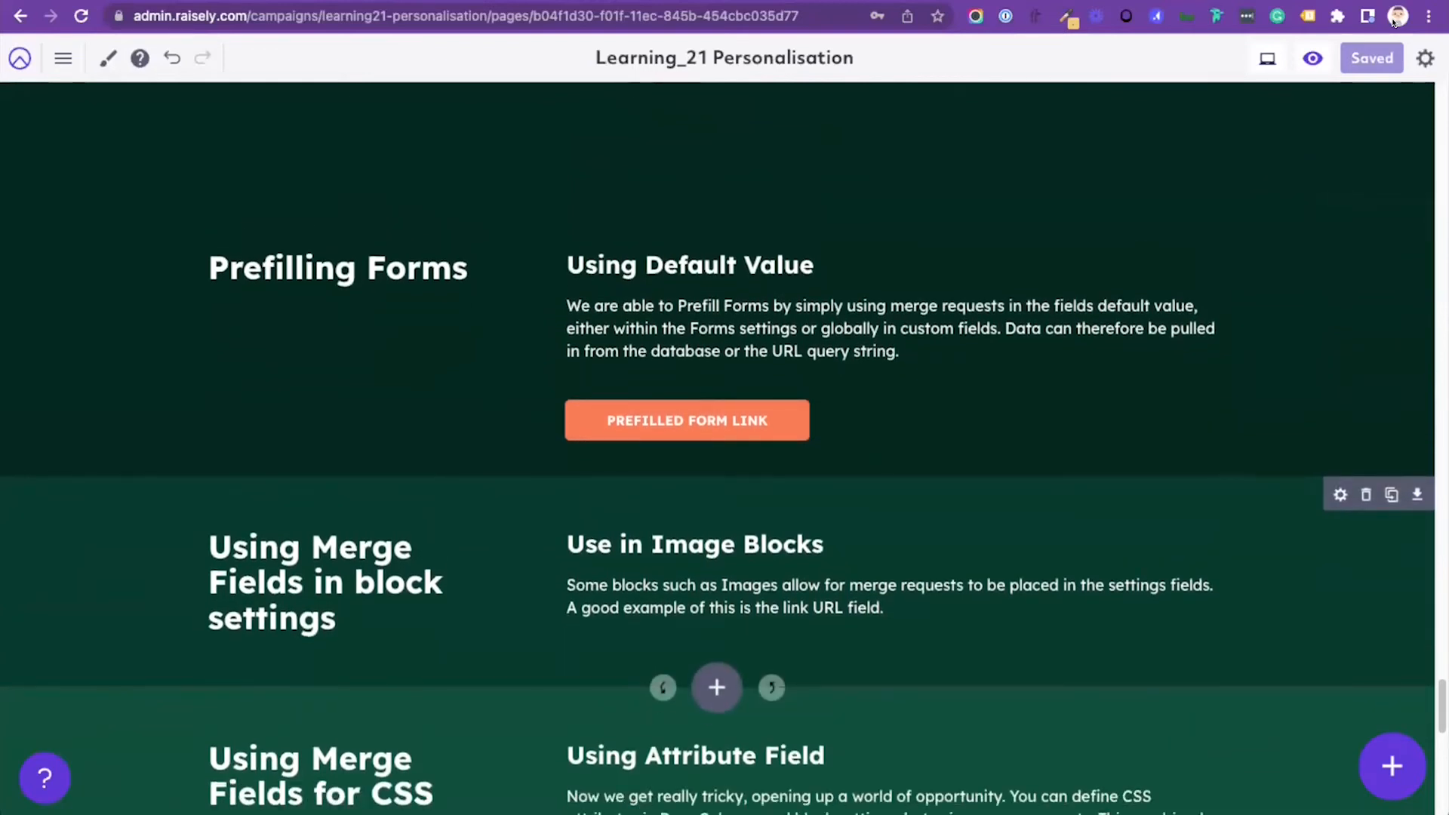
pyautogui.scroll(1, 717, 459)
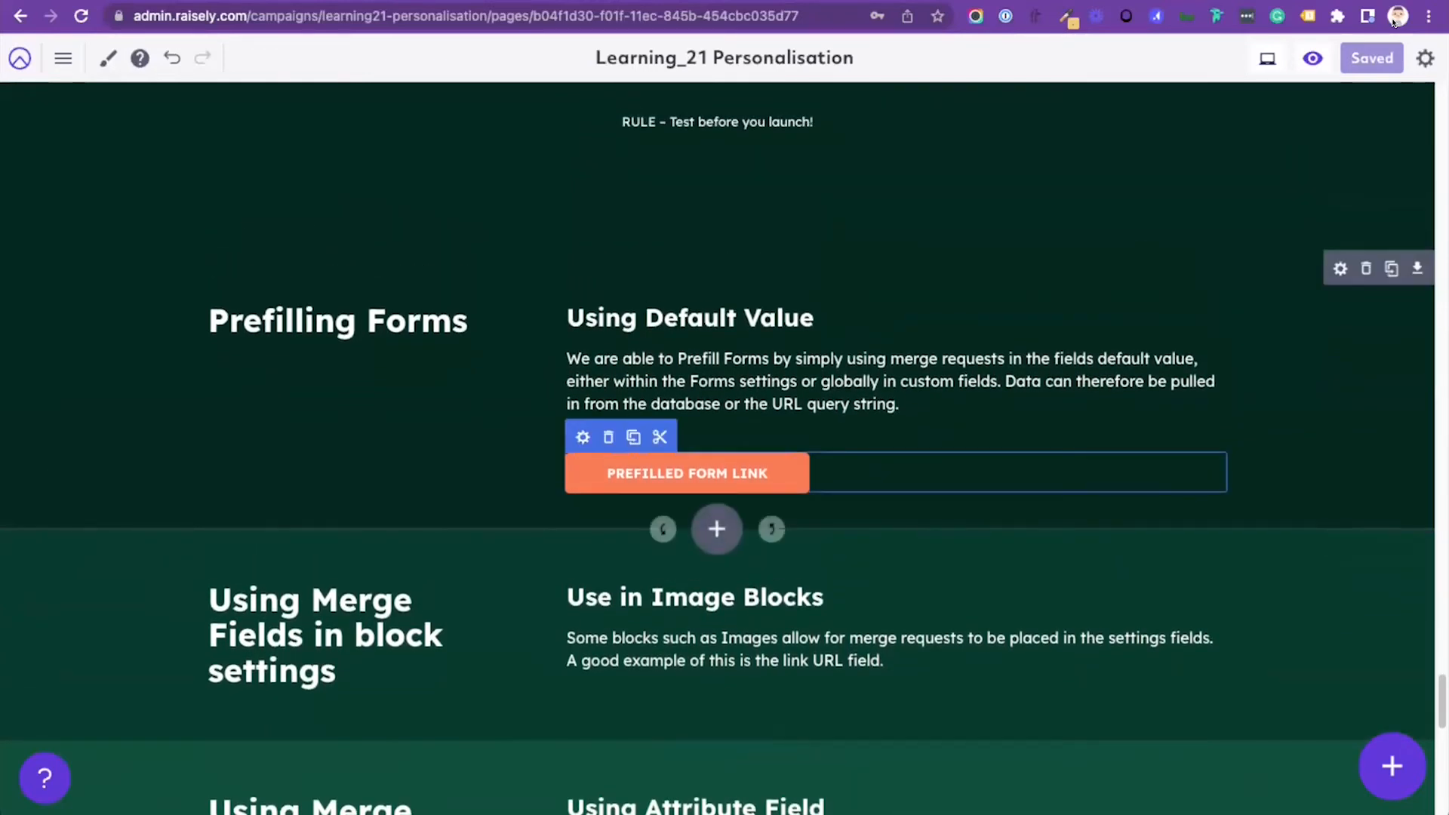
pyautogui.scroll(3, 717, 459)
pyautogui.scroll(1, 717, 459)
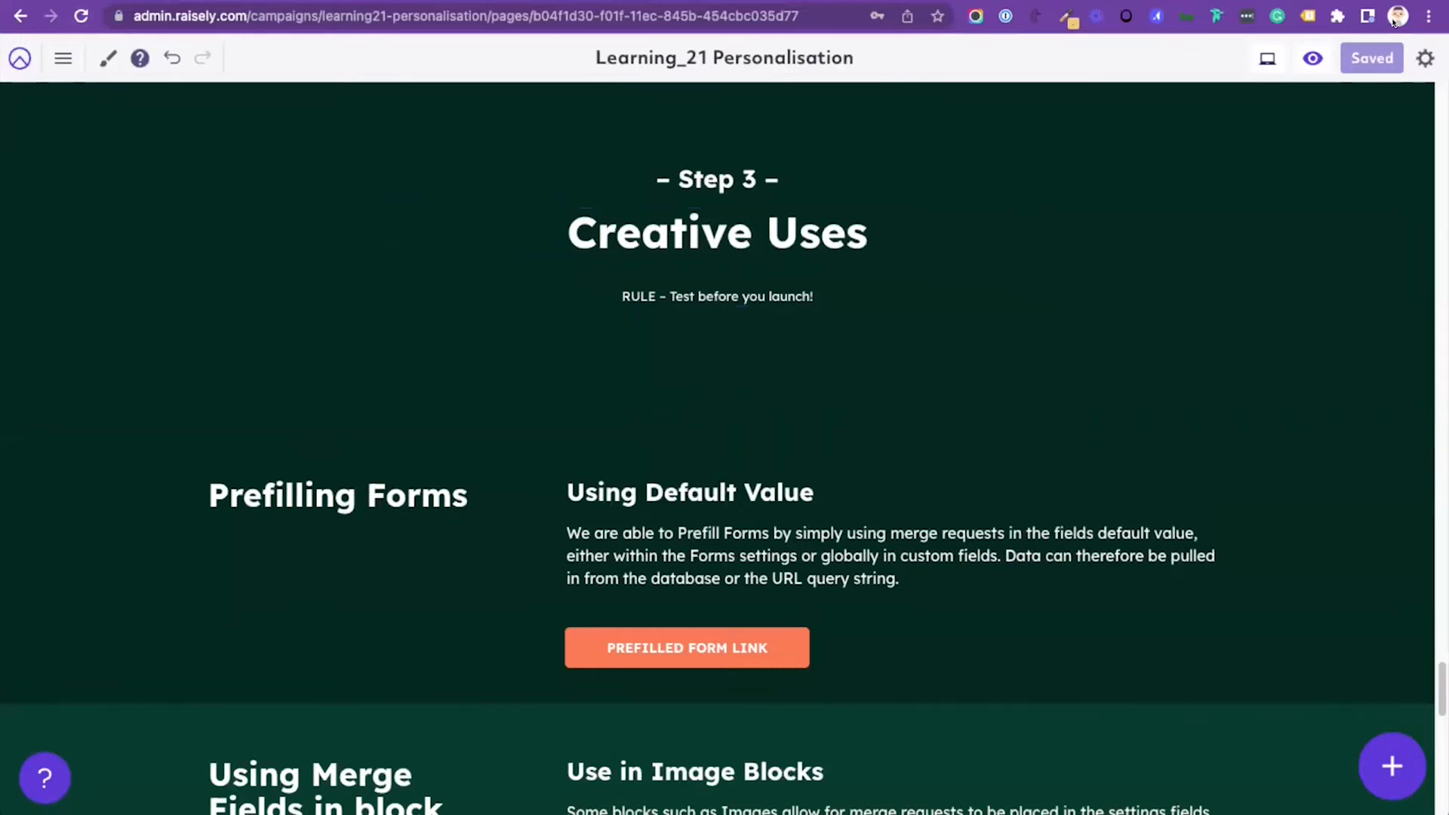
# Step: Leave the page editor and open the campaign's donation form settings to view the button amounts and the form fields
pyautogui.click(19, 59)
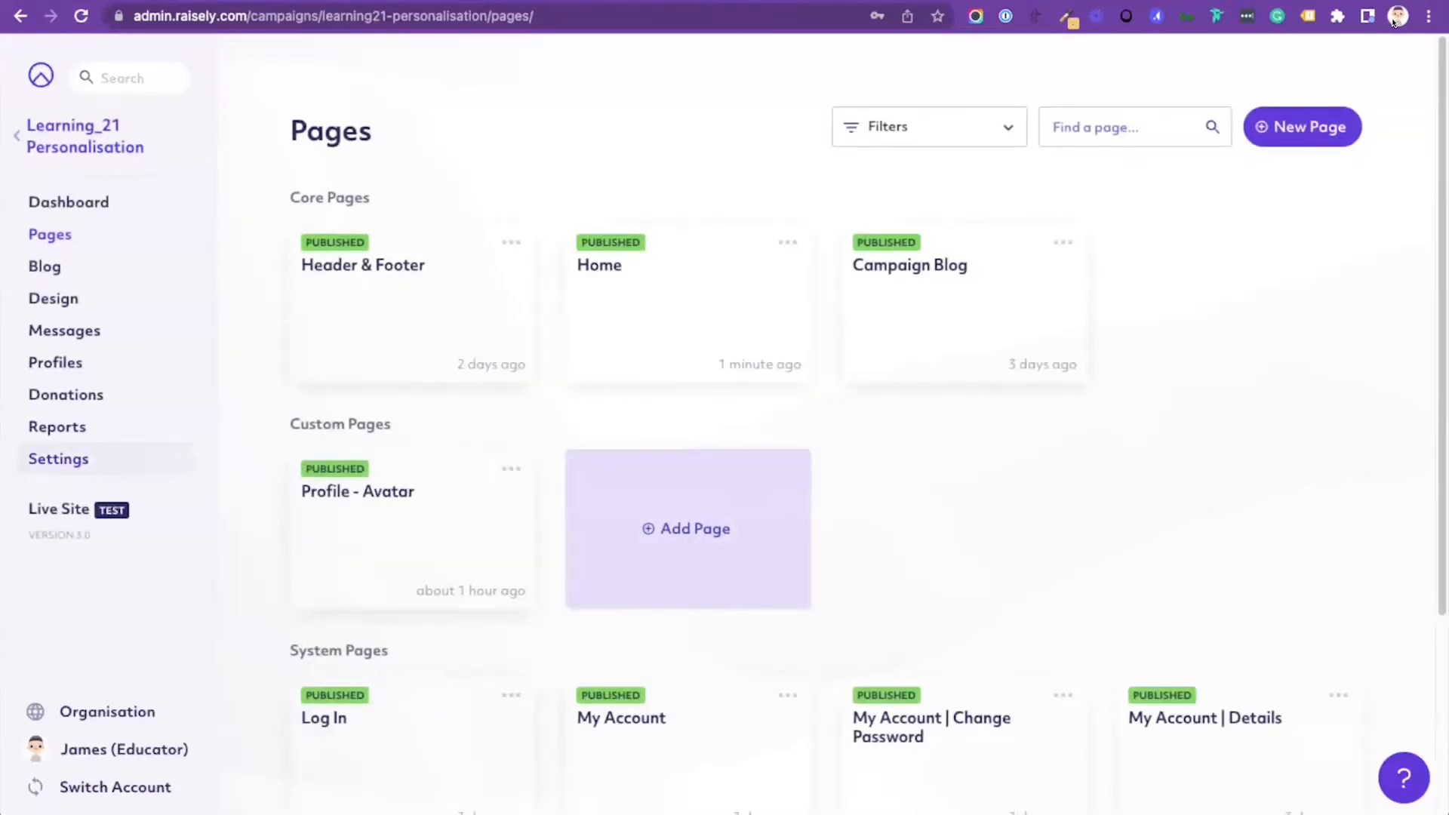
pyautogui.click(58, 460)
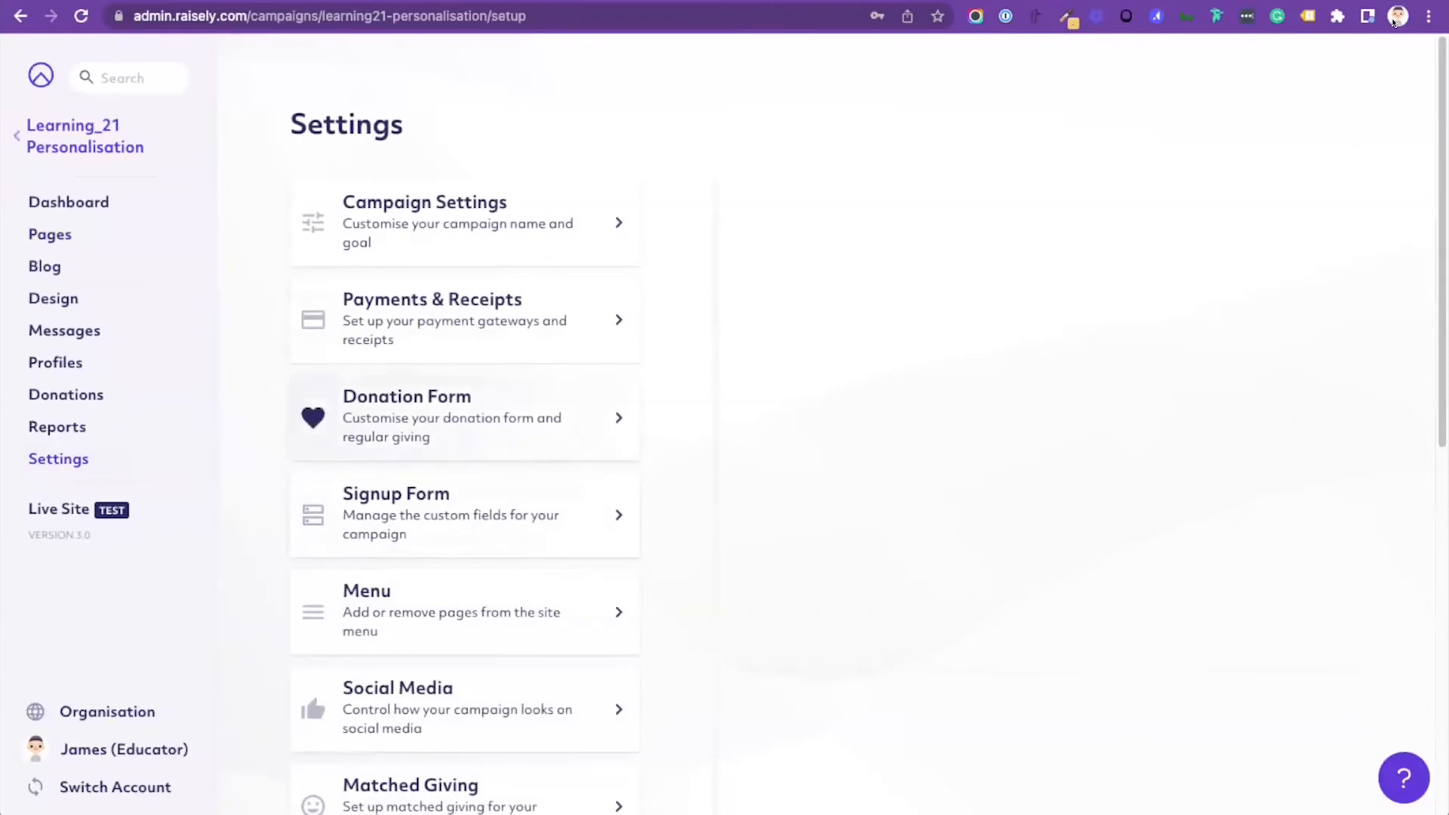
pyautogui.click(453, 418)
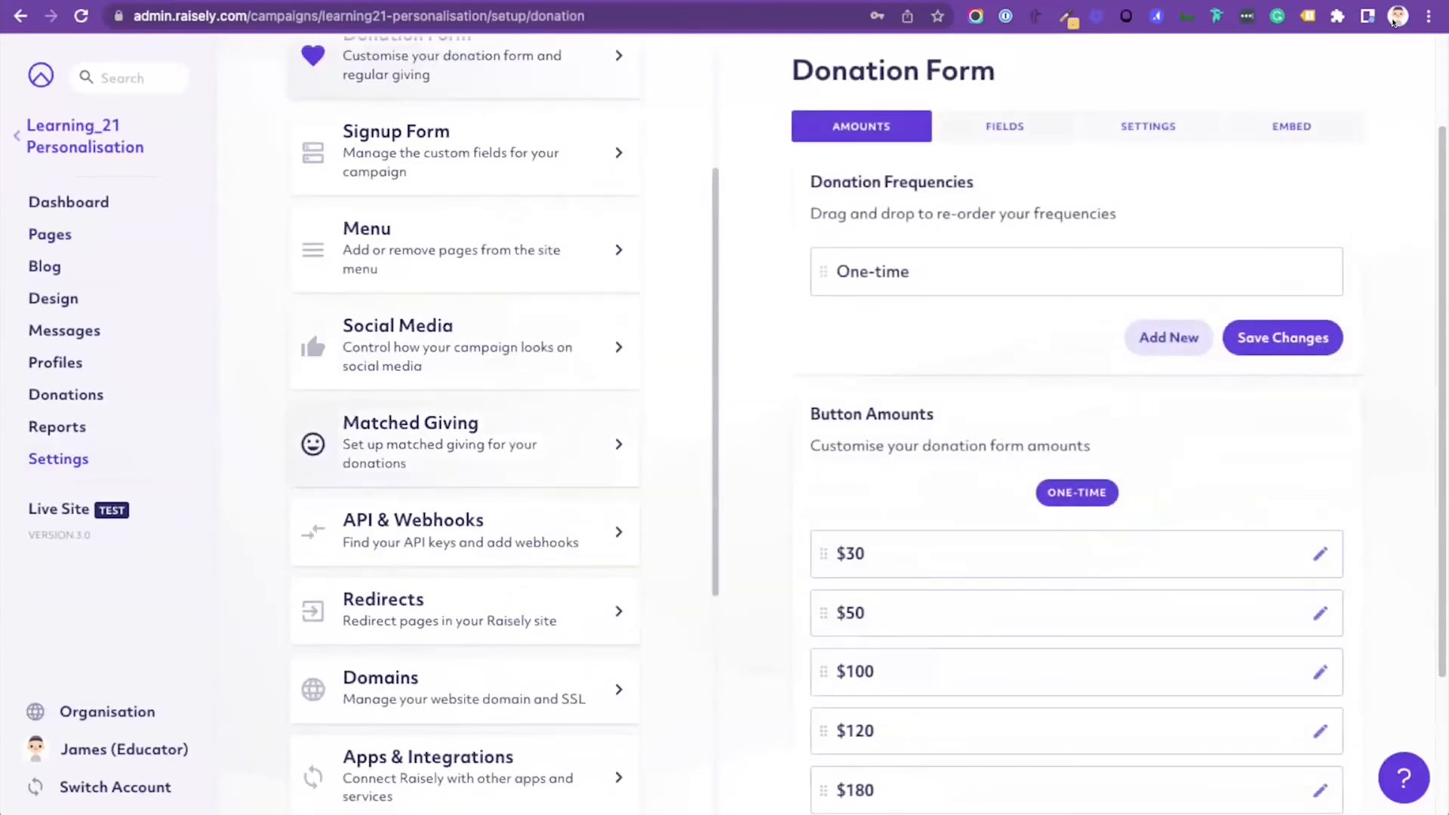
pyautogui.scroll(-3, 1077, 377)
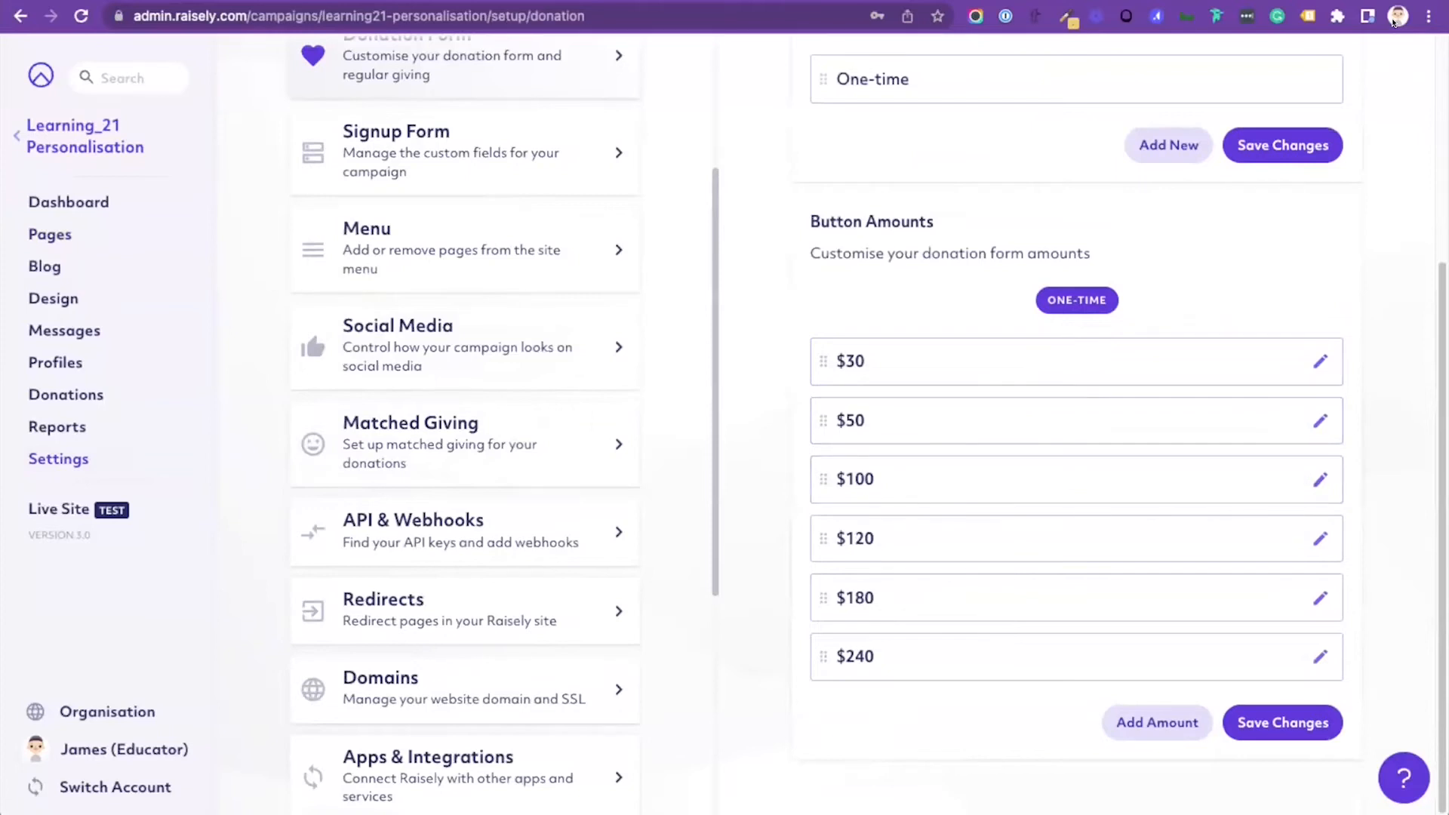
pyautogui.scroll(3, 1077, 423)
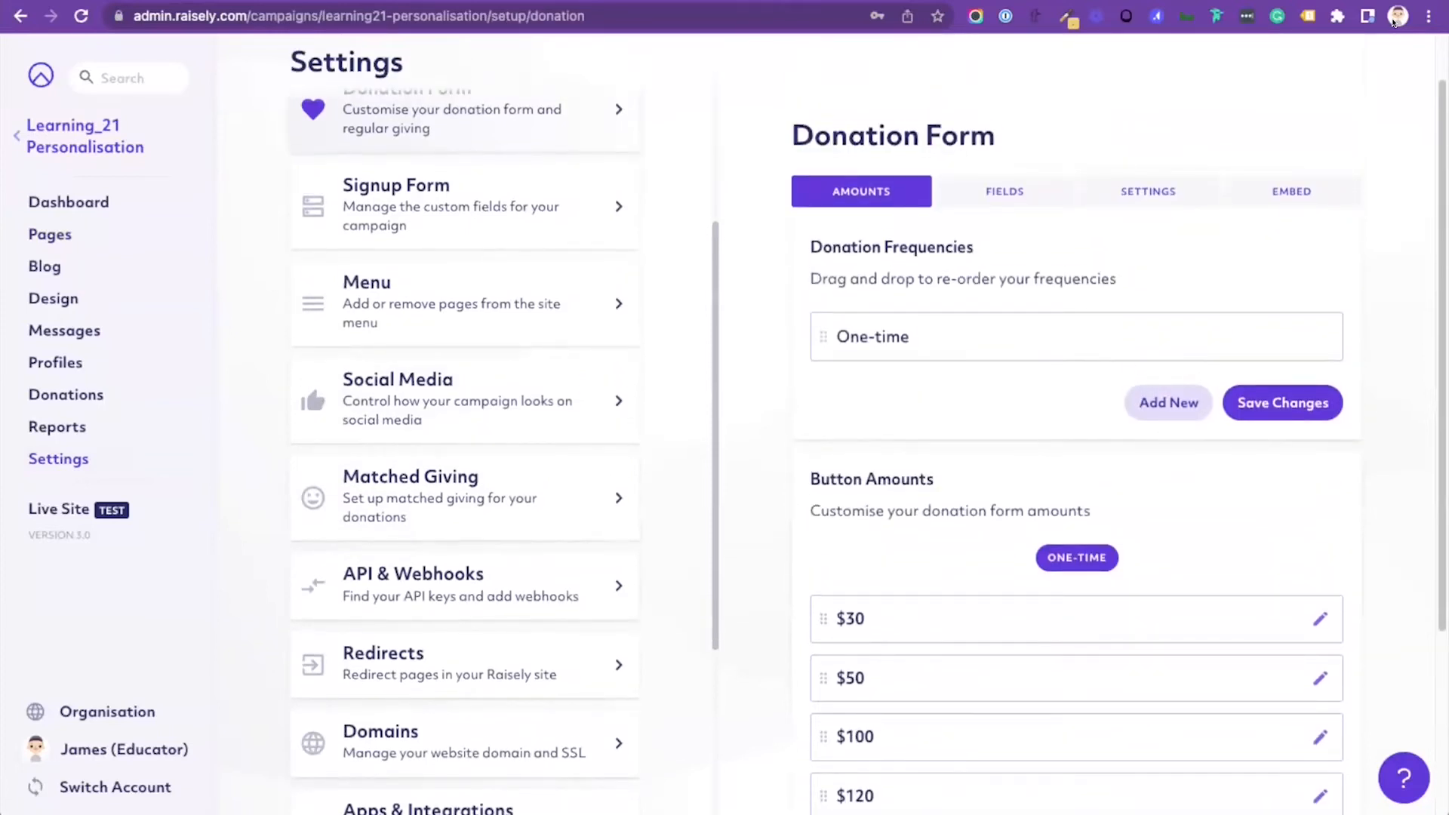
pyautogui.click(1005, 191)
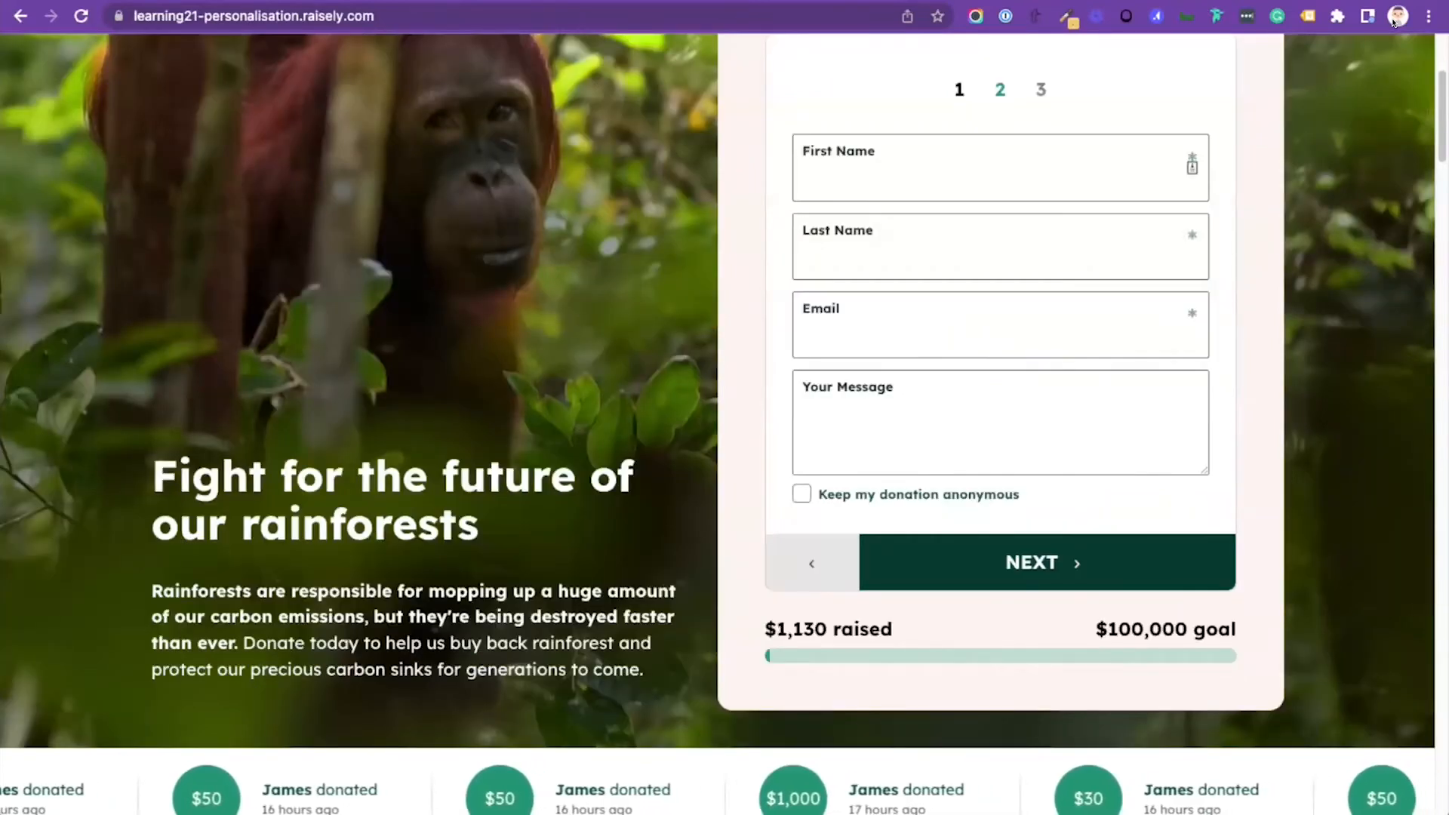
# Step: Compare the live donation form with its settings, inspect the First Name field's default value, and save the field
pyautogui.scroll(2, 718, 424)
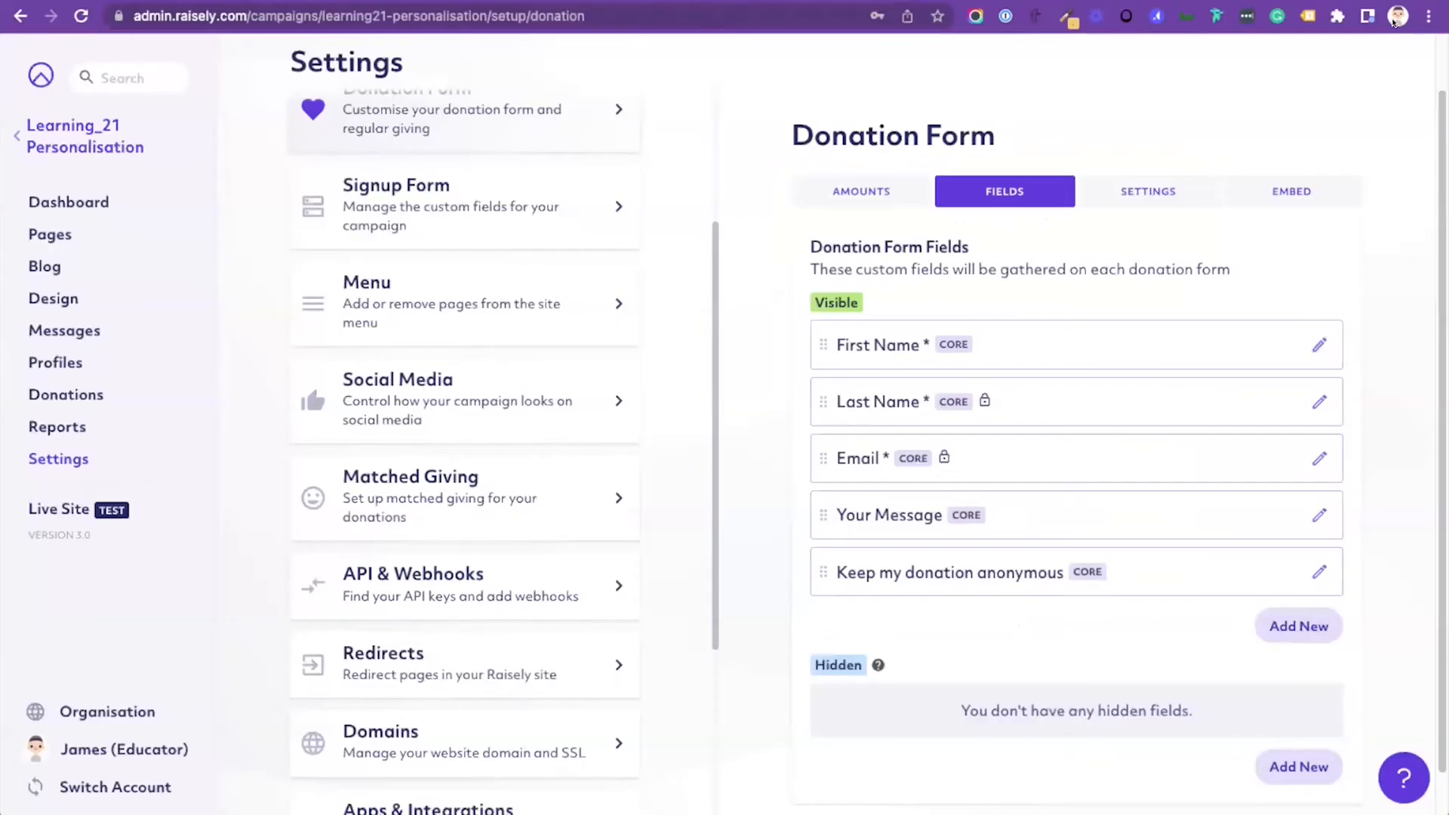
pyautogui.click(1319, 345)
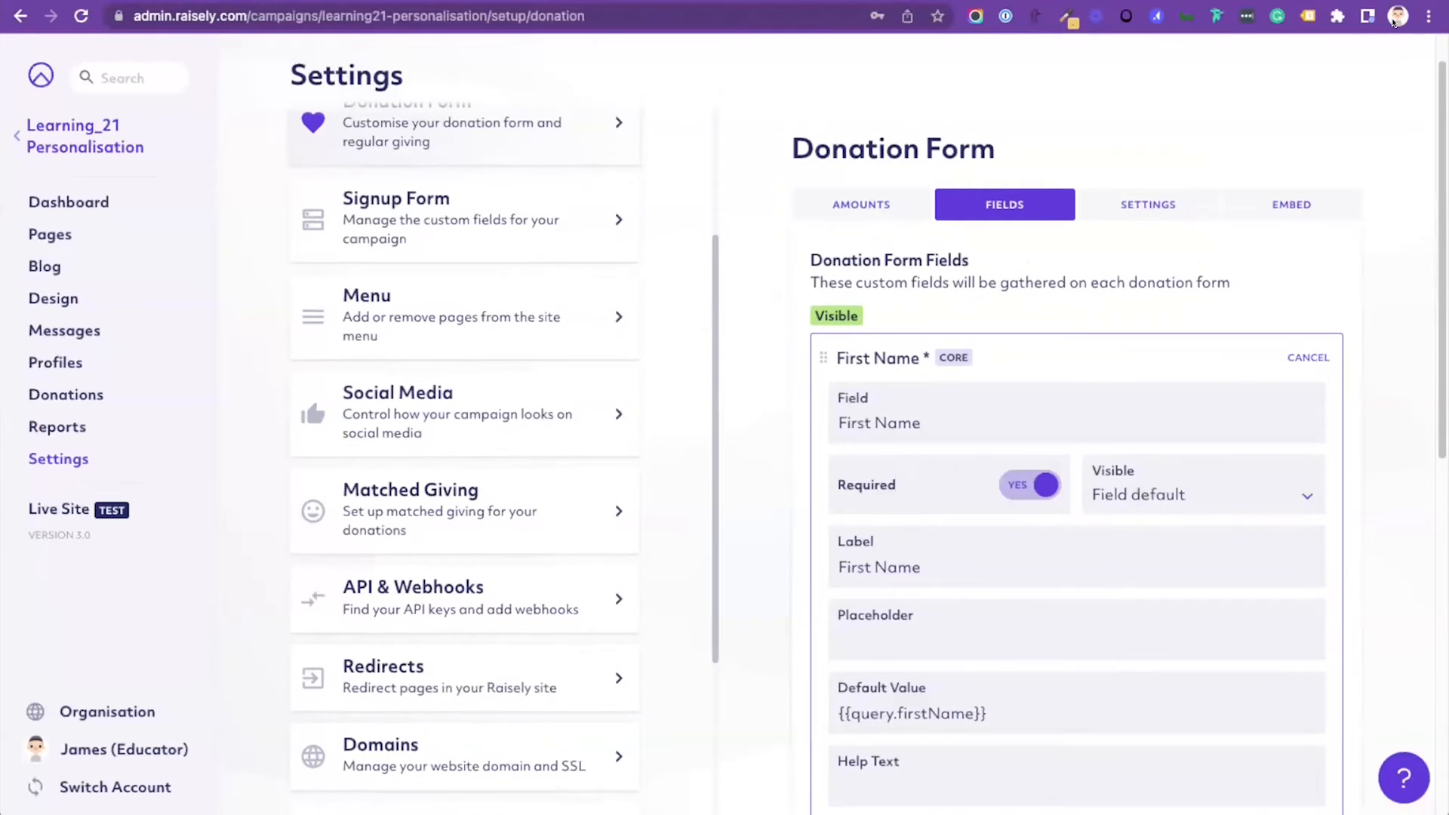
pyautogui.scroll(-3, 1310, 617)
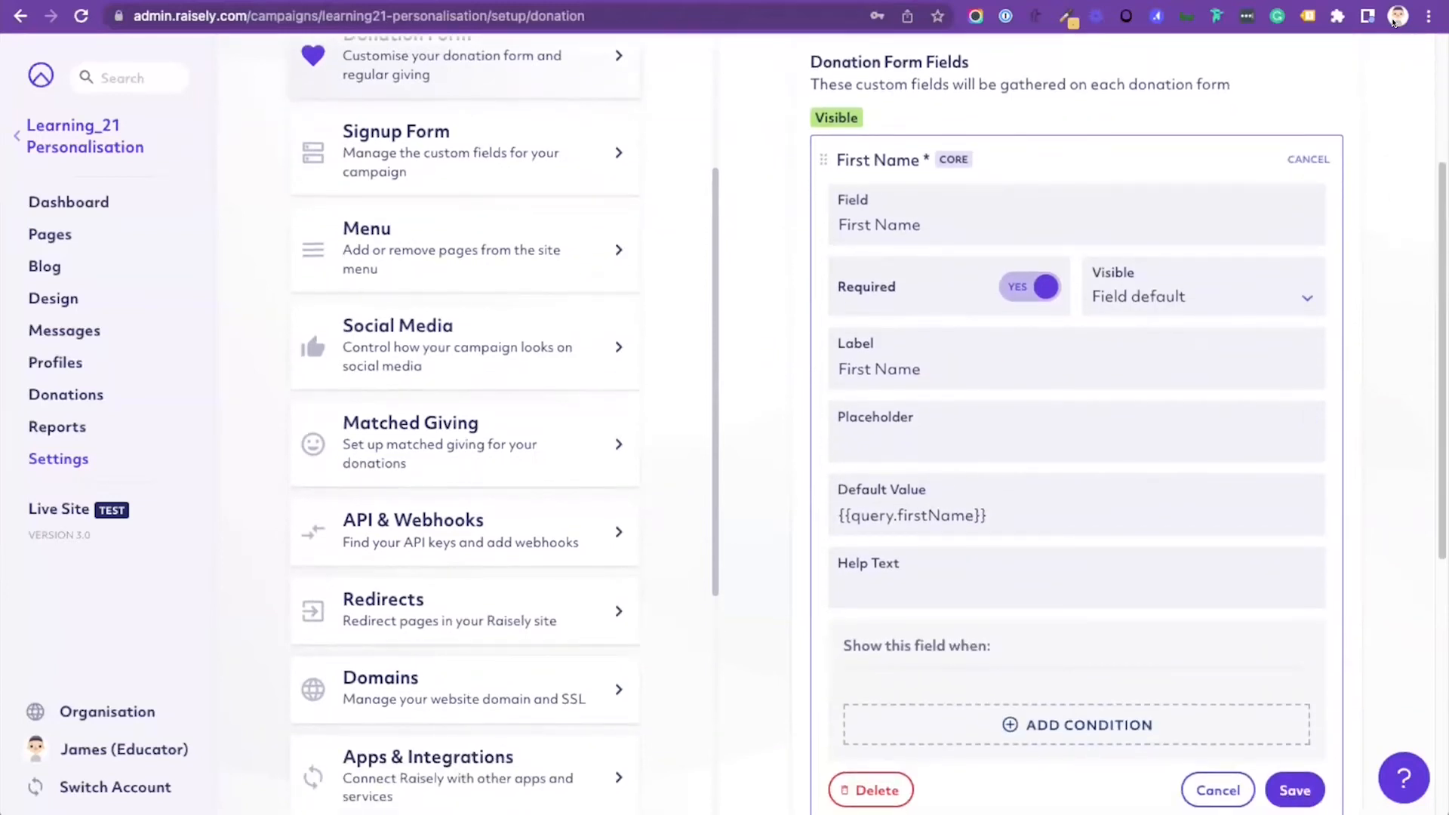
pyautogui.scroll(-1, 1128, 453)
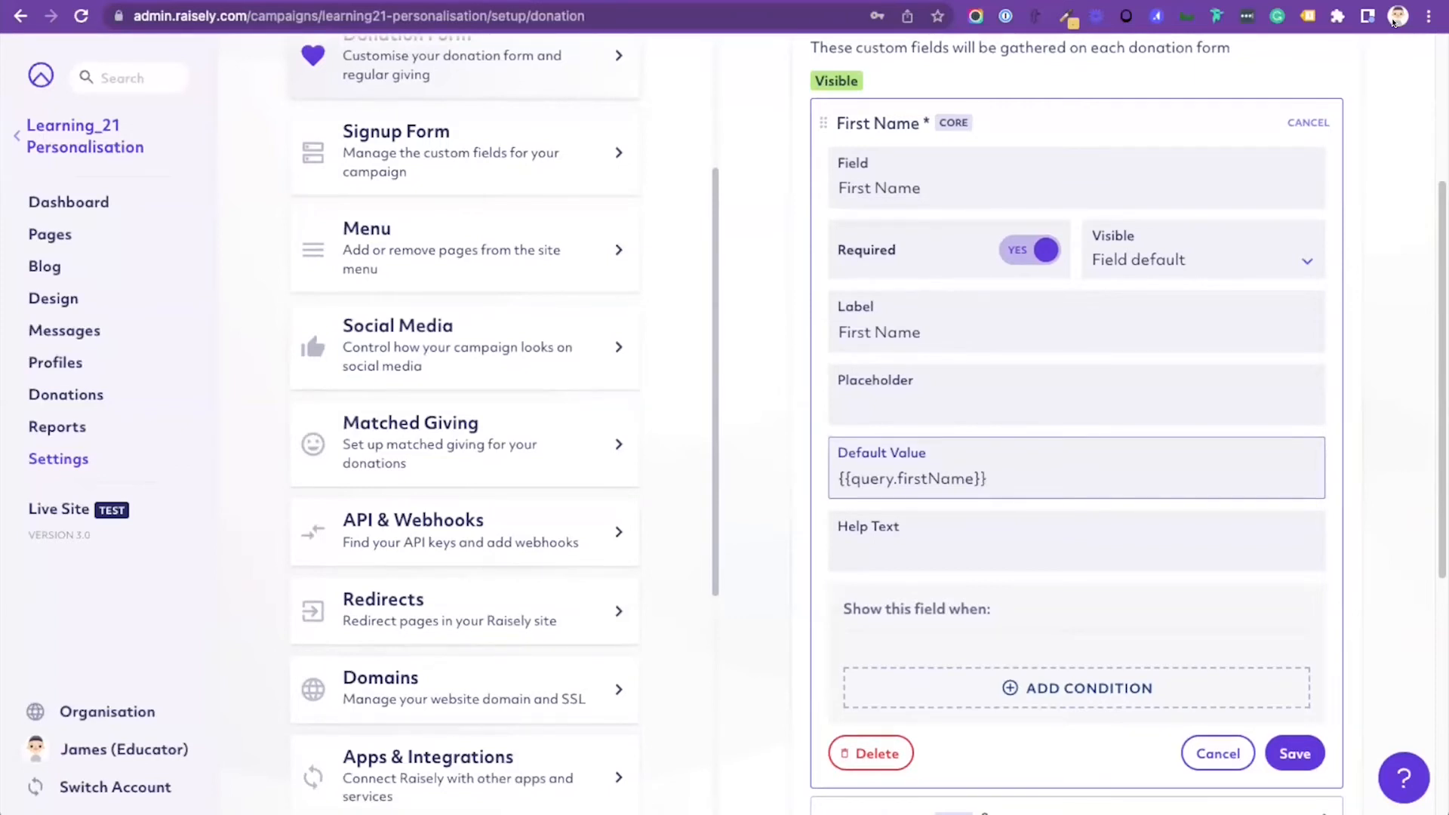
pyautogui.click(1296, 753)
# Step: Inspect the default values of the donation form's Last Name and Email fields, saving each field
pyautogui.click(1318, 348)
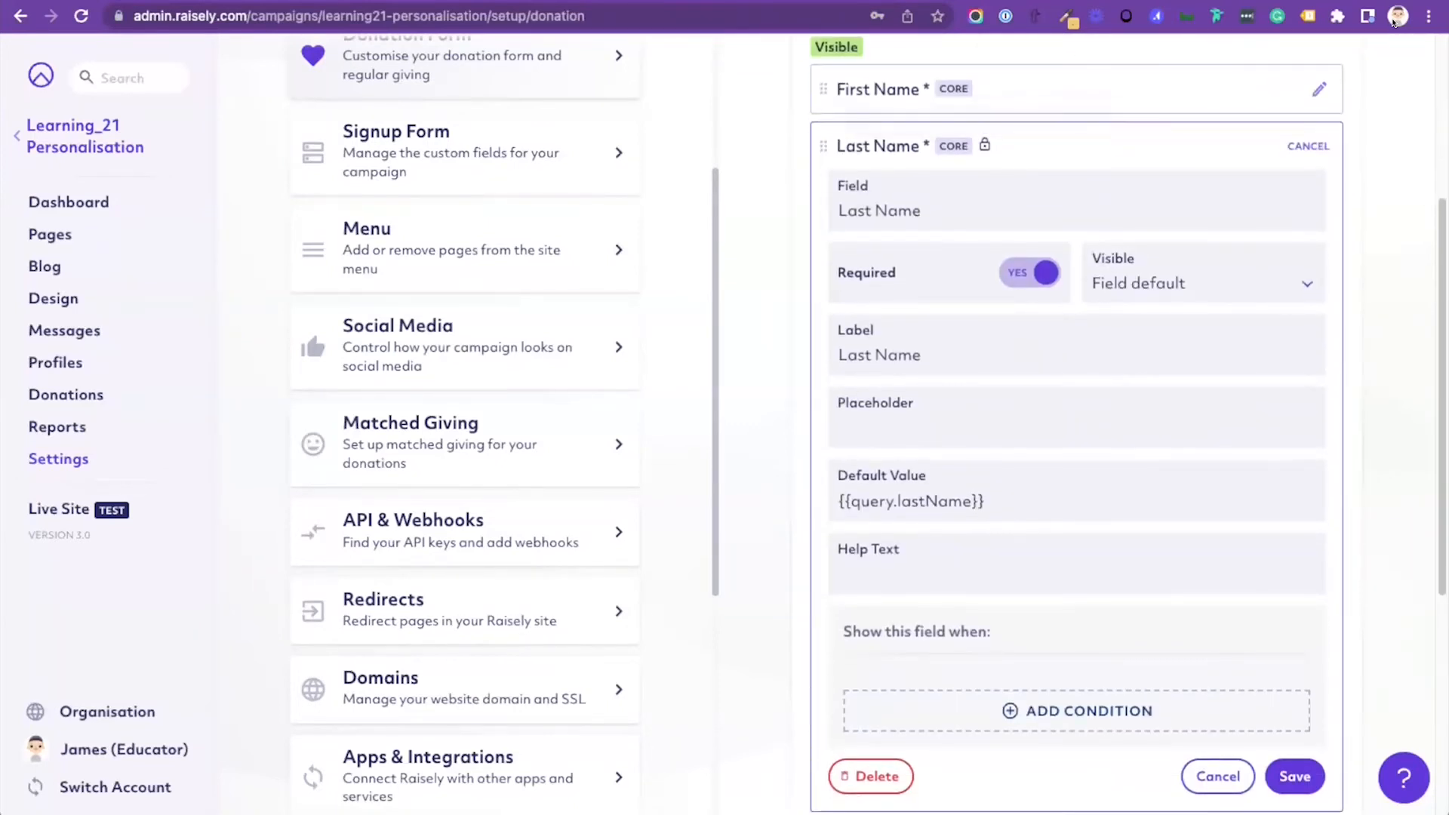
pyautogui.click(1296, 776)
pyautogui.click(1318, 405)
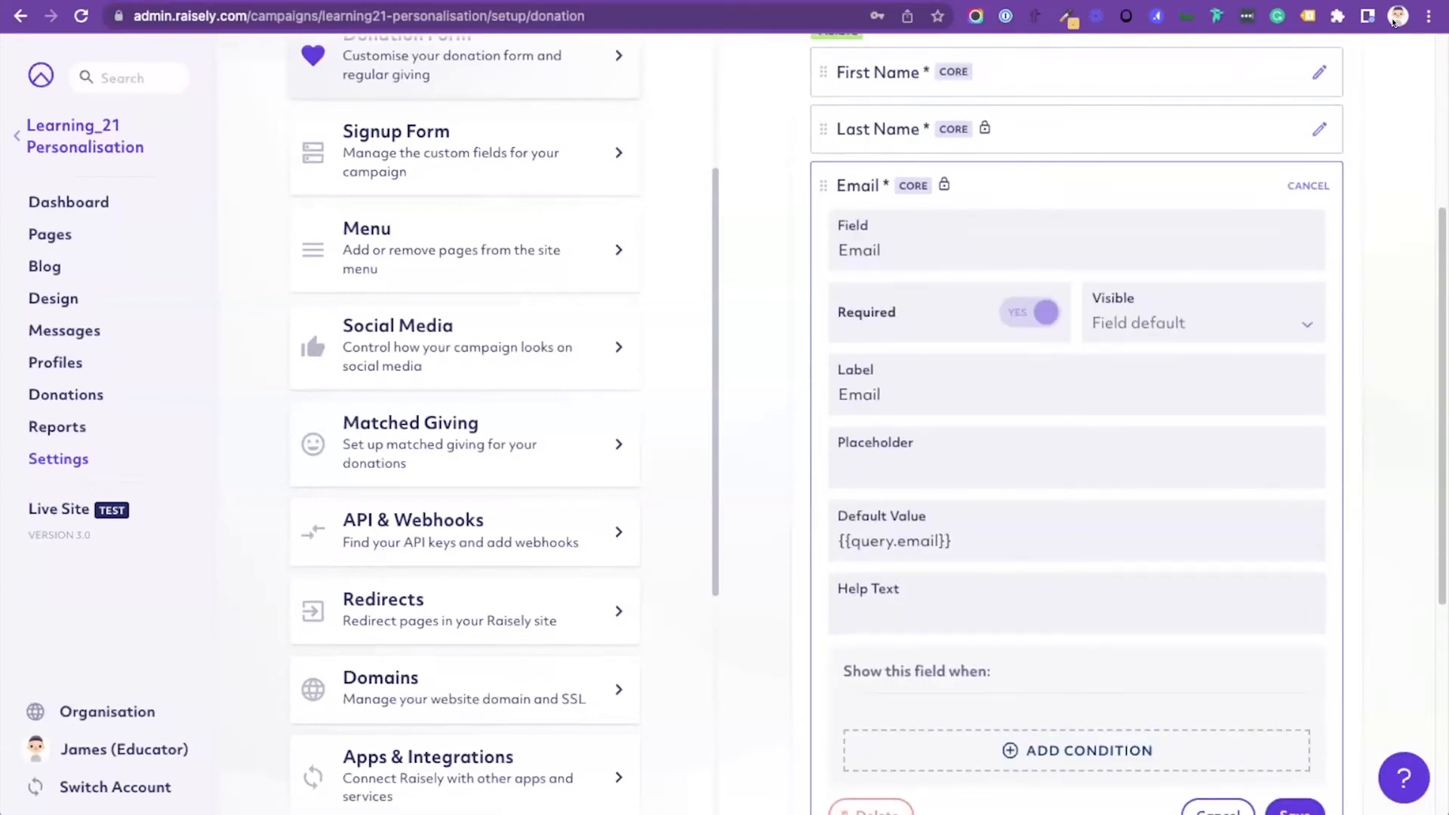
pyautogui.click(1295, 809)
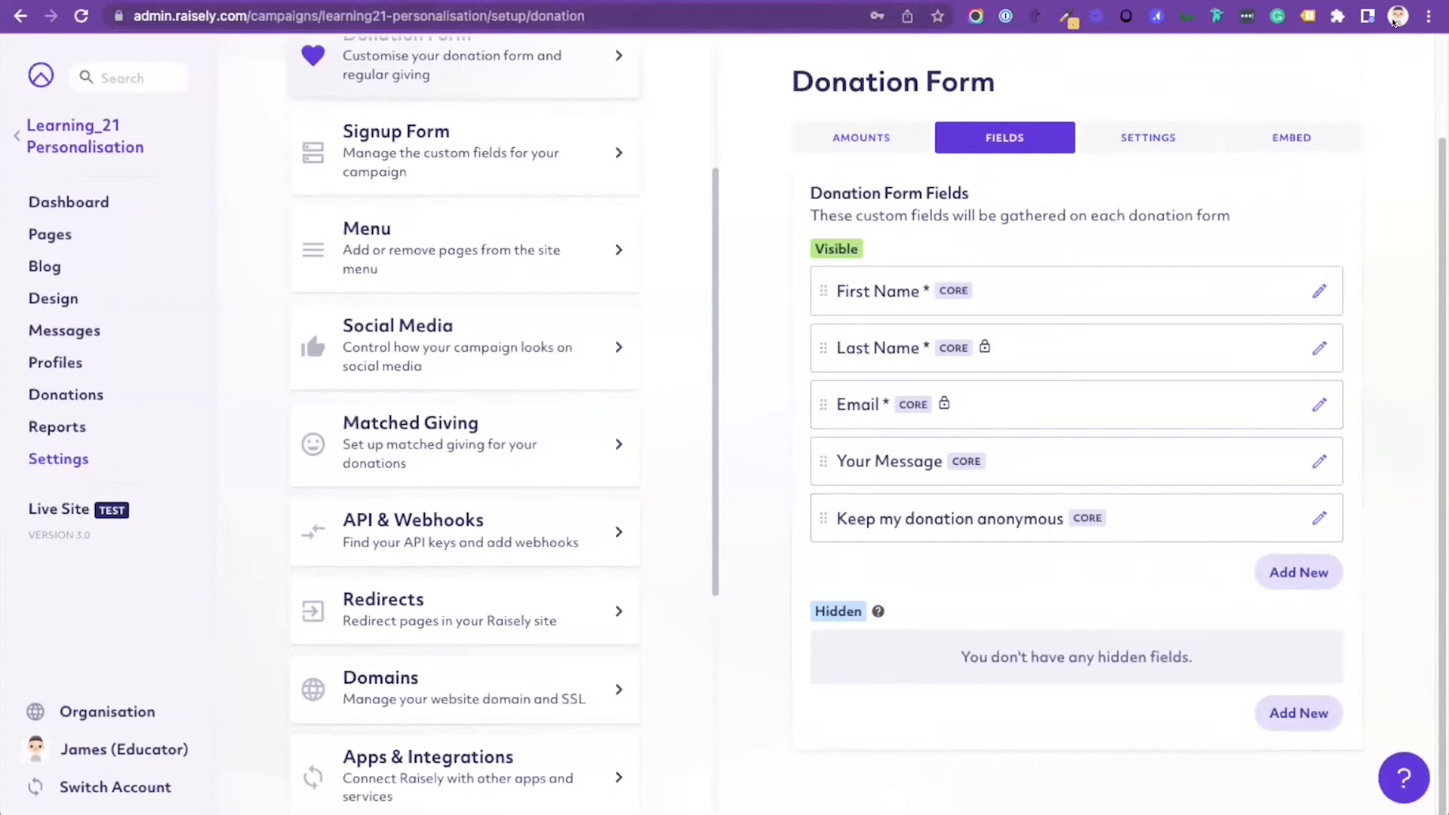
# Step: Switch to the live campaign page, open its prefilled form link, and check the donation form's name, email and message fields
pyautogui.hotkey('ctrl', 'Tab')
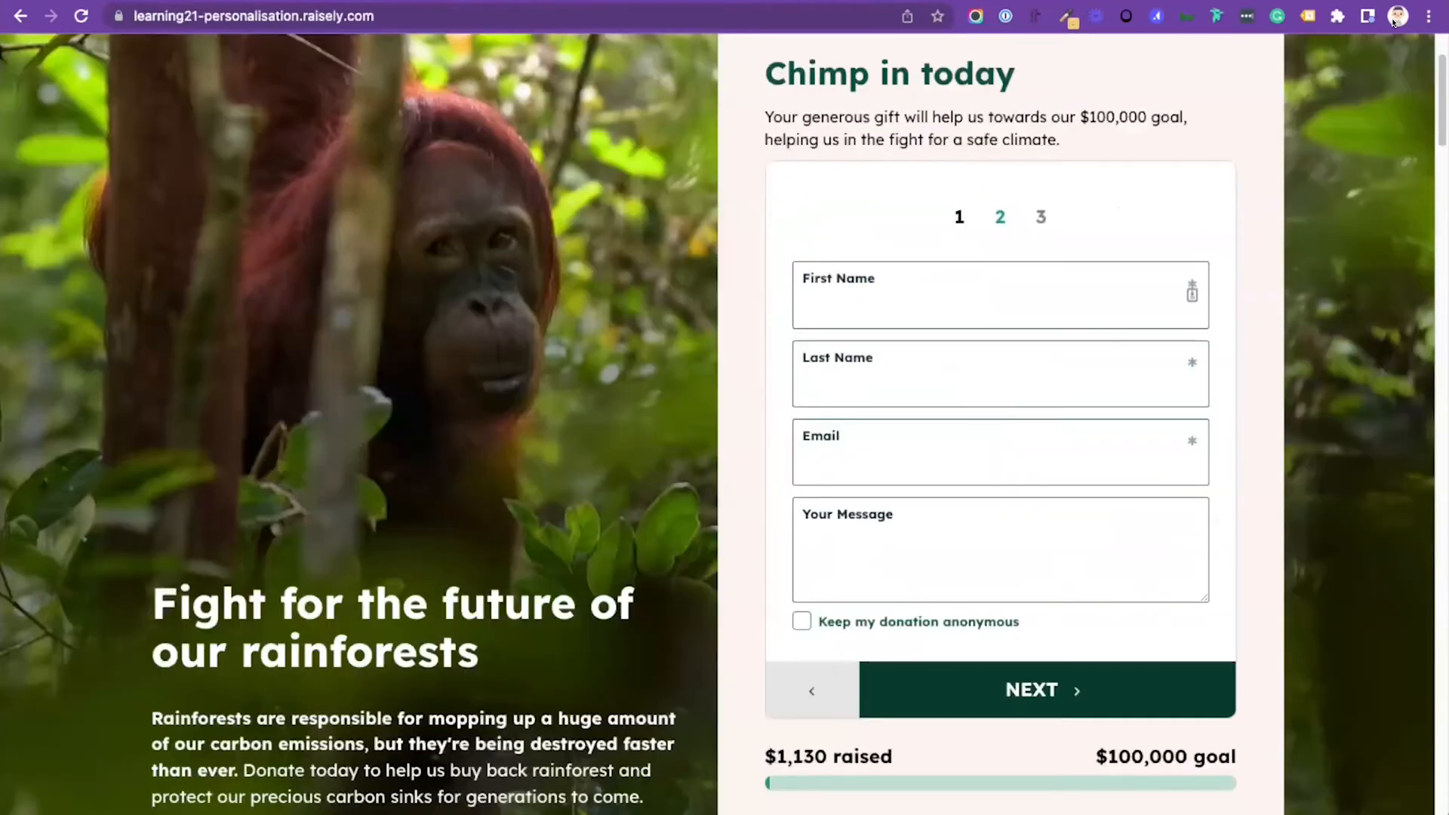
pyautogui.scroll(2, 1393, 23)
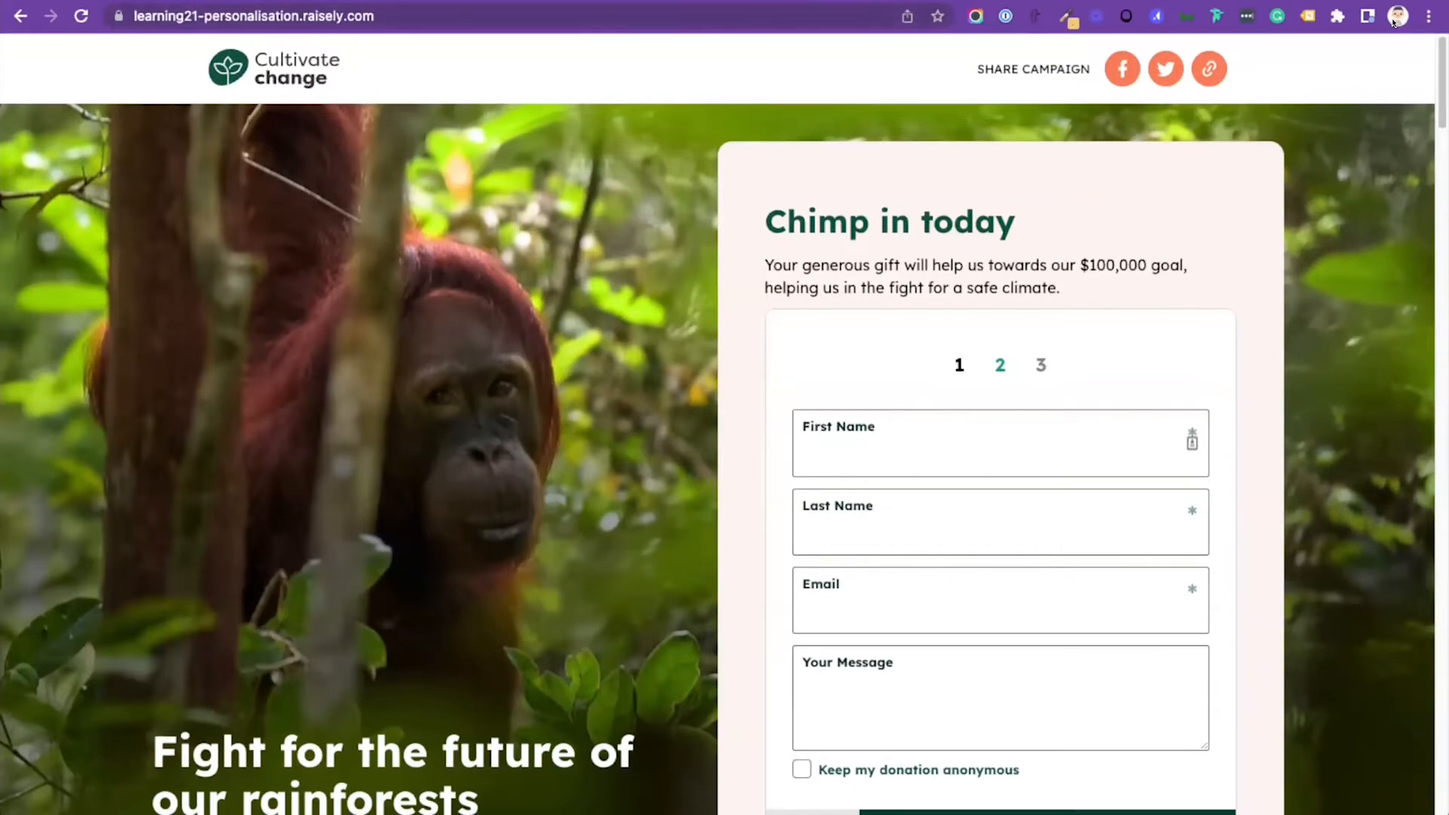
pyautogui.scroll(-20, 1394, 23)
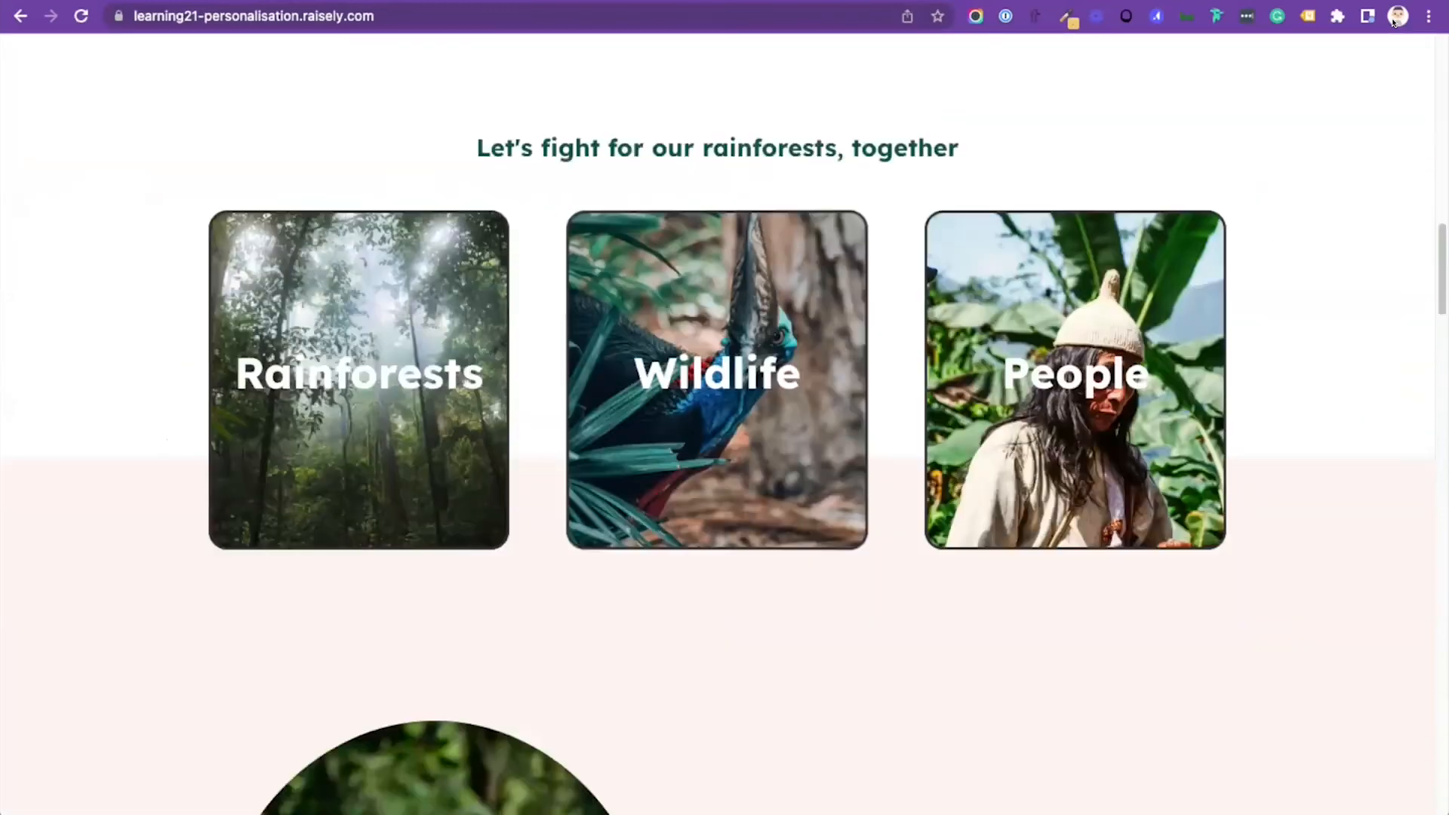
pyautogui.scroll(-20, 1394, 23)
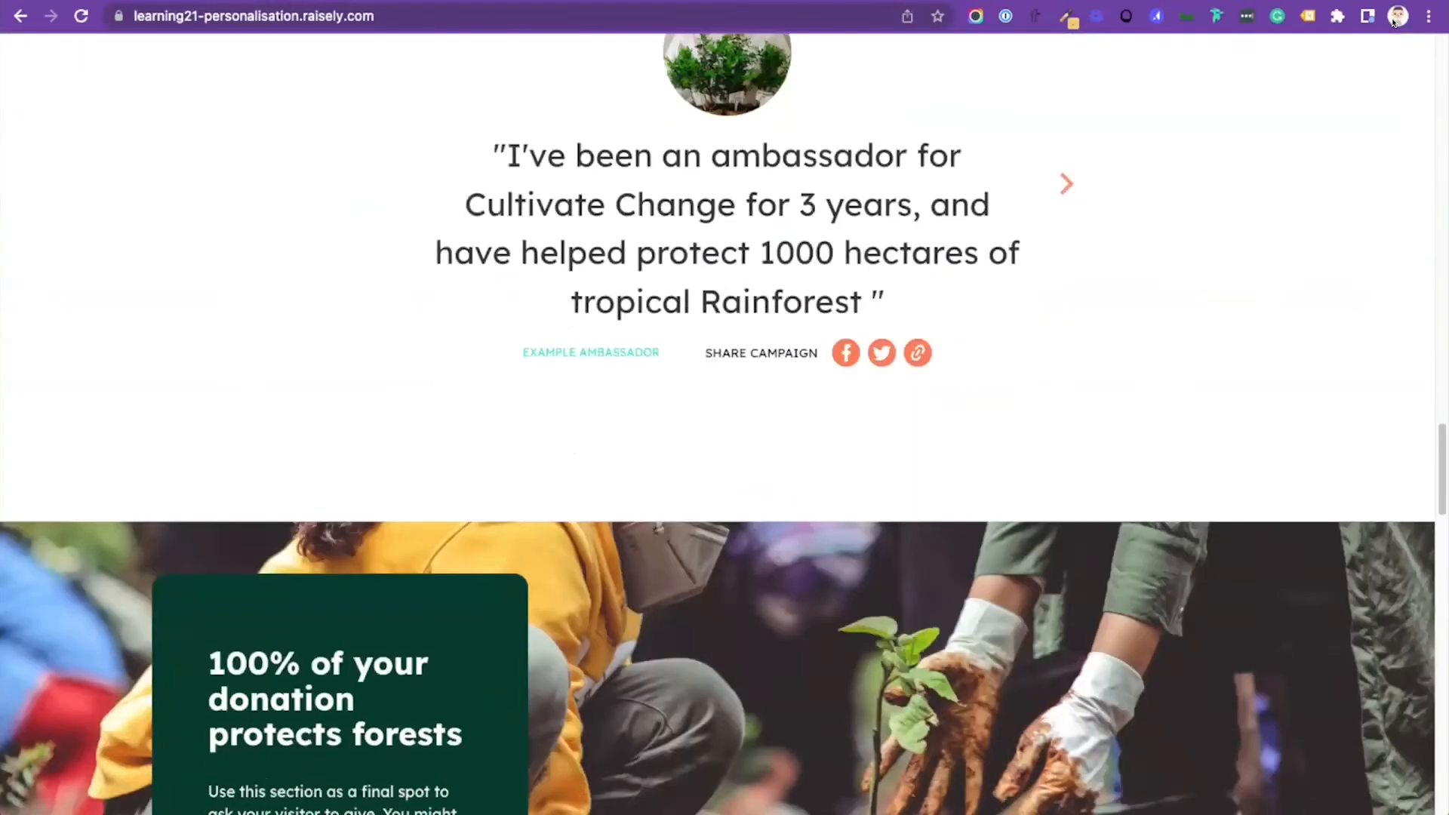
pyautogui.scroll(-5, 1394, 23)
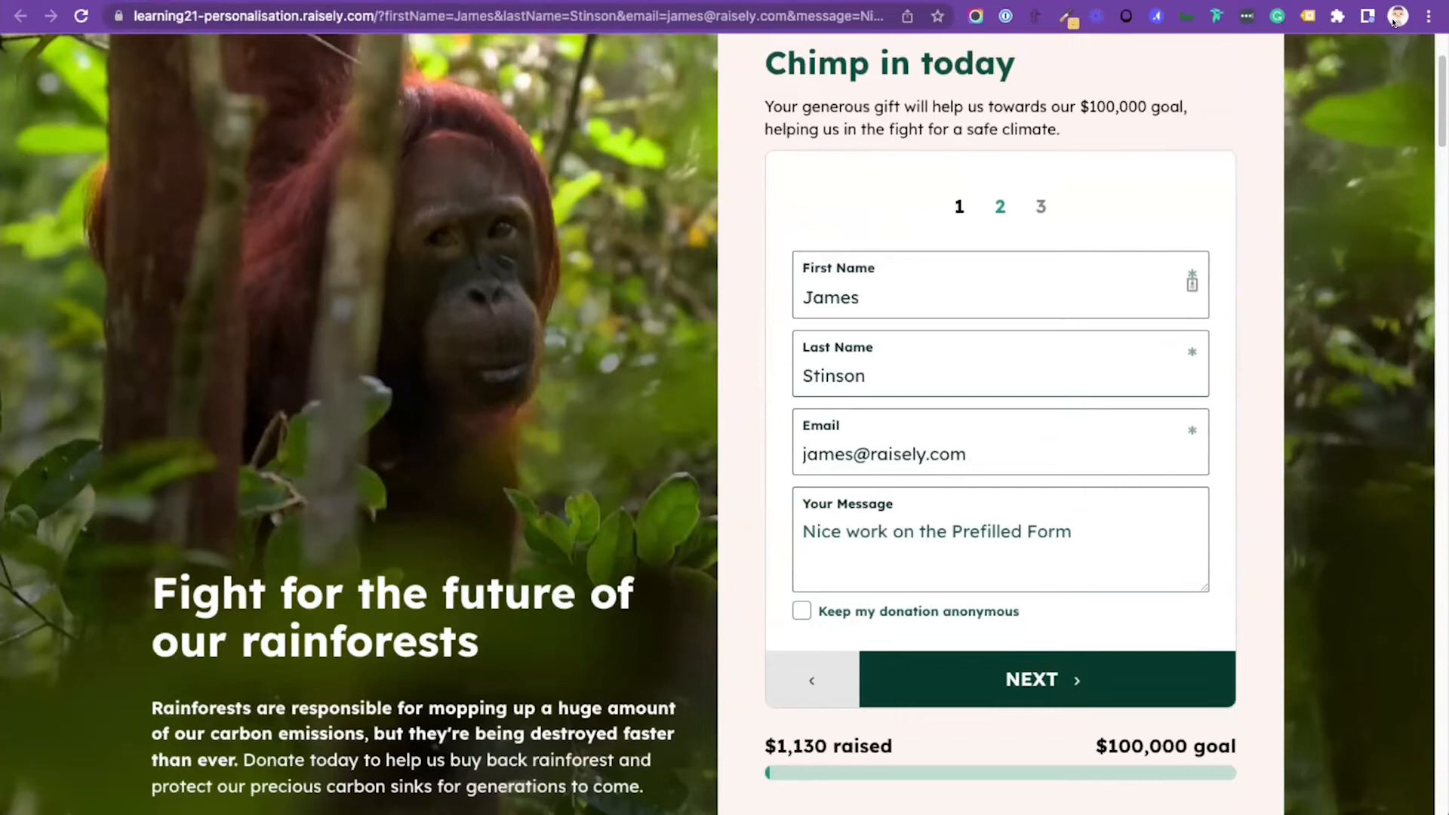
pyautogui.scroll(-1, 1001, 423)
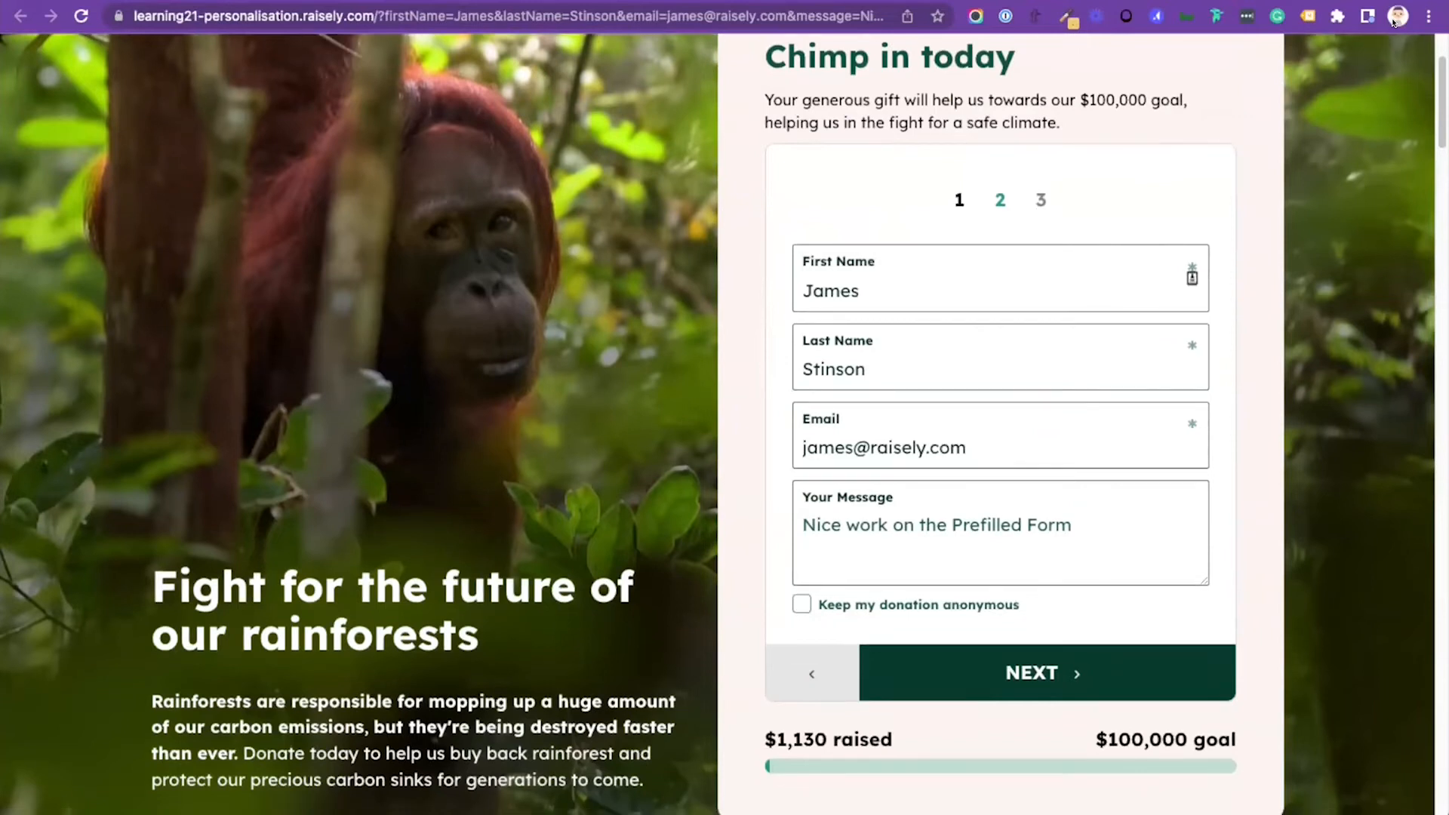
pyautogui.scroll(1, 1394, 22)
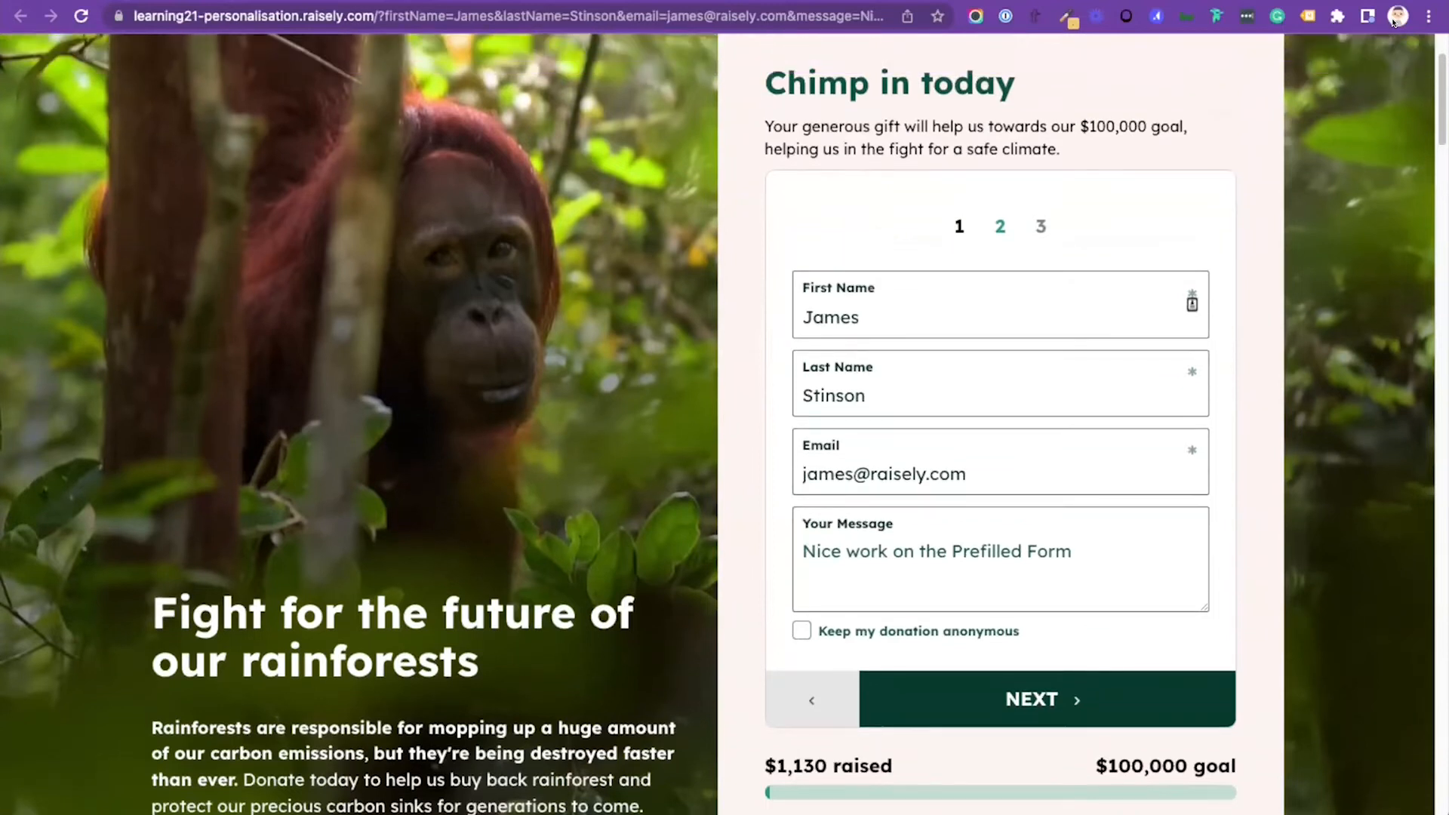
pyautogui.scroll(2, 1394, 22)
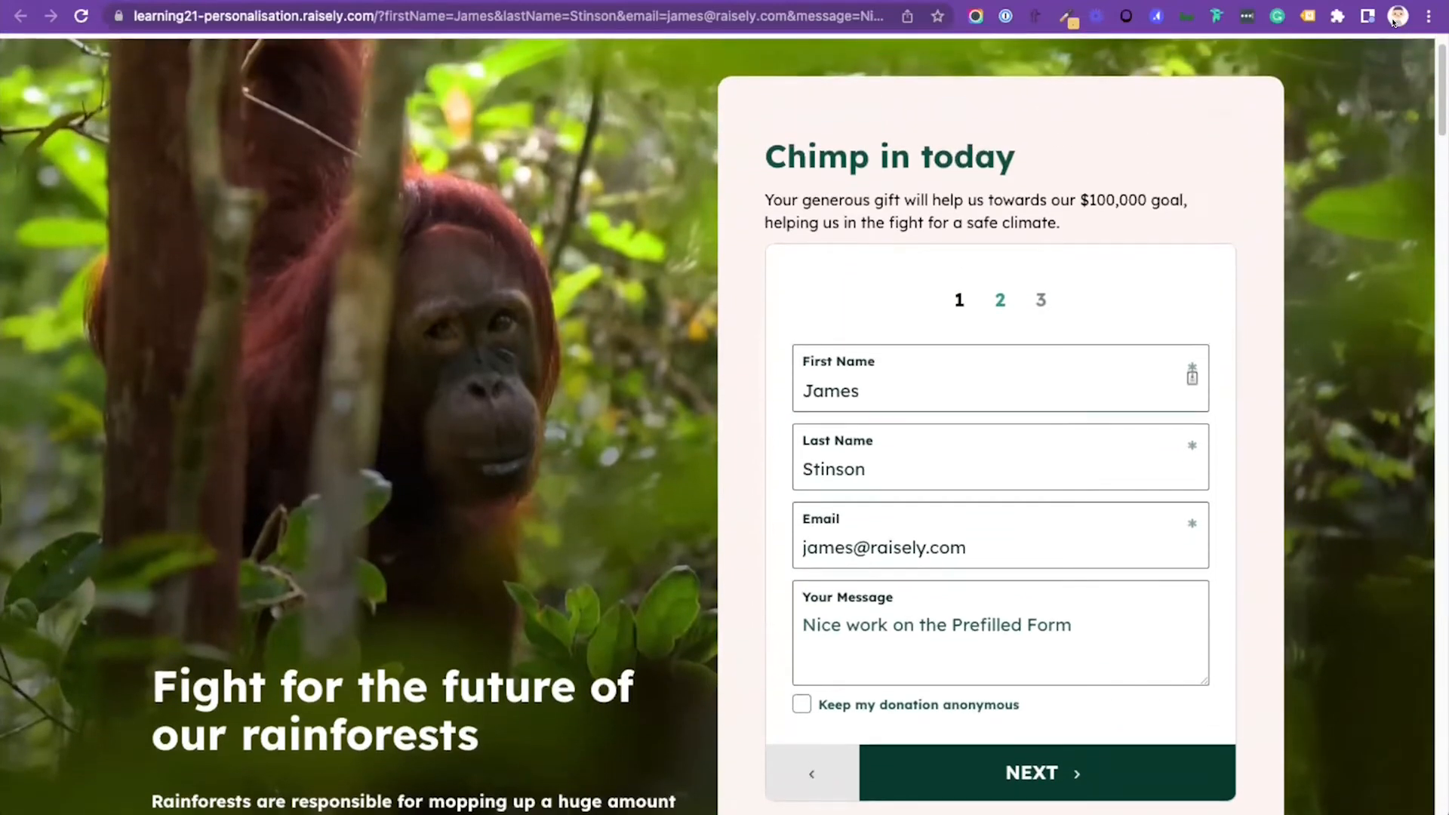
# Step: Look through the campaign home page in the editor down to the sections on prefilling forms and merge fields in block settings
pyautogui.scroll(1, 1394, 22)
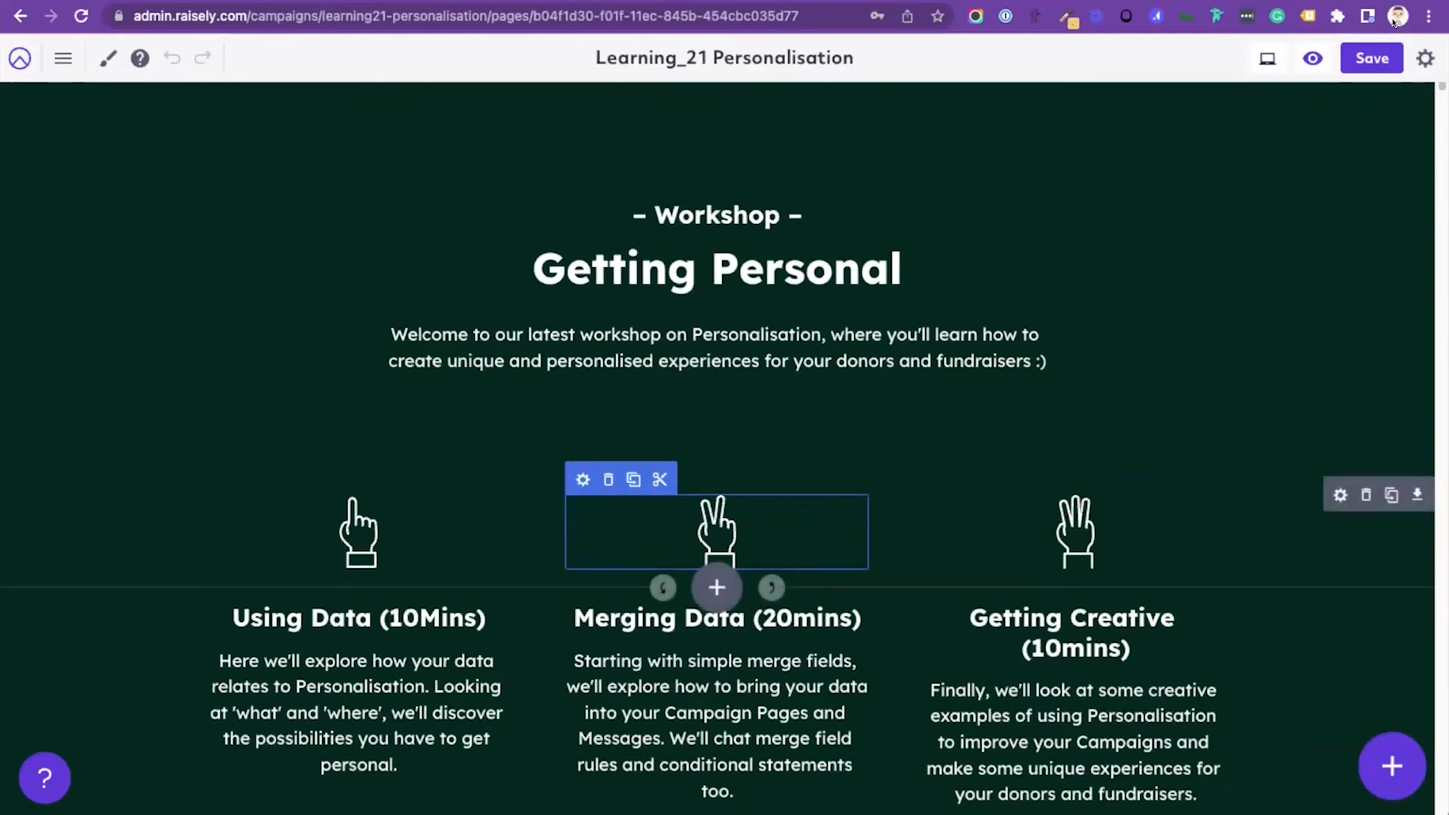
pyautogui.scroll(-20, 717, 453)
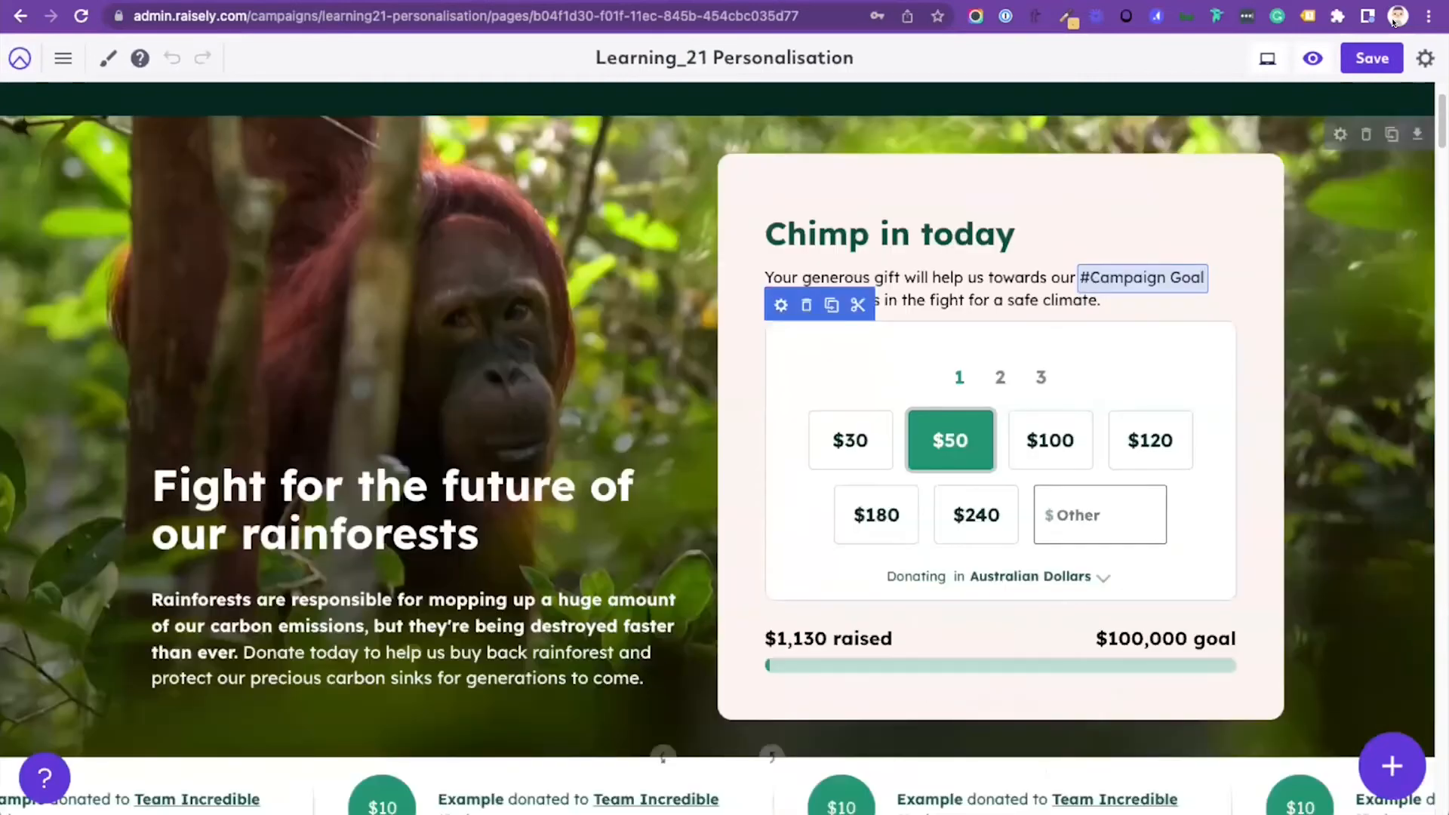
pyautogui.scroll(-20, 717, 453)
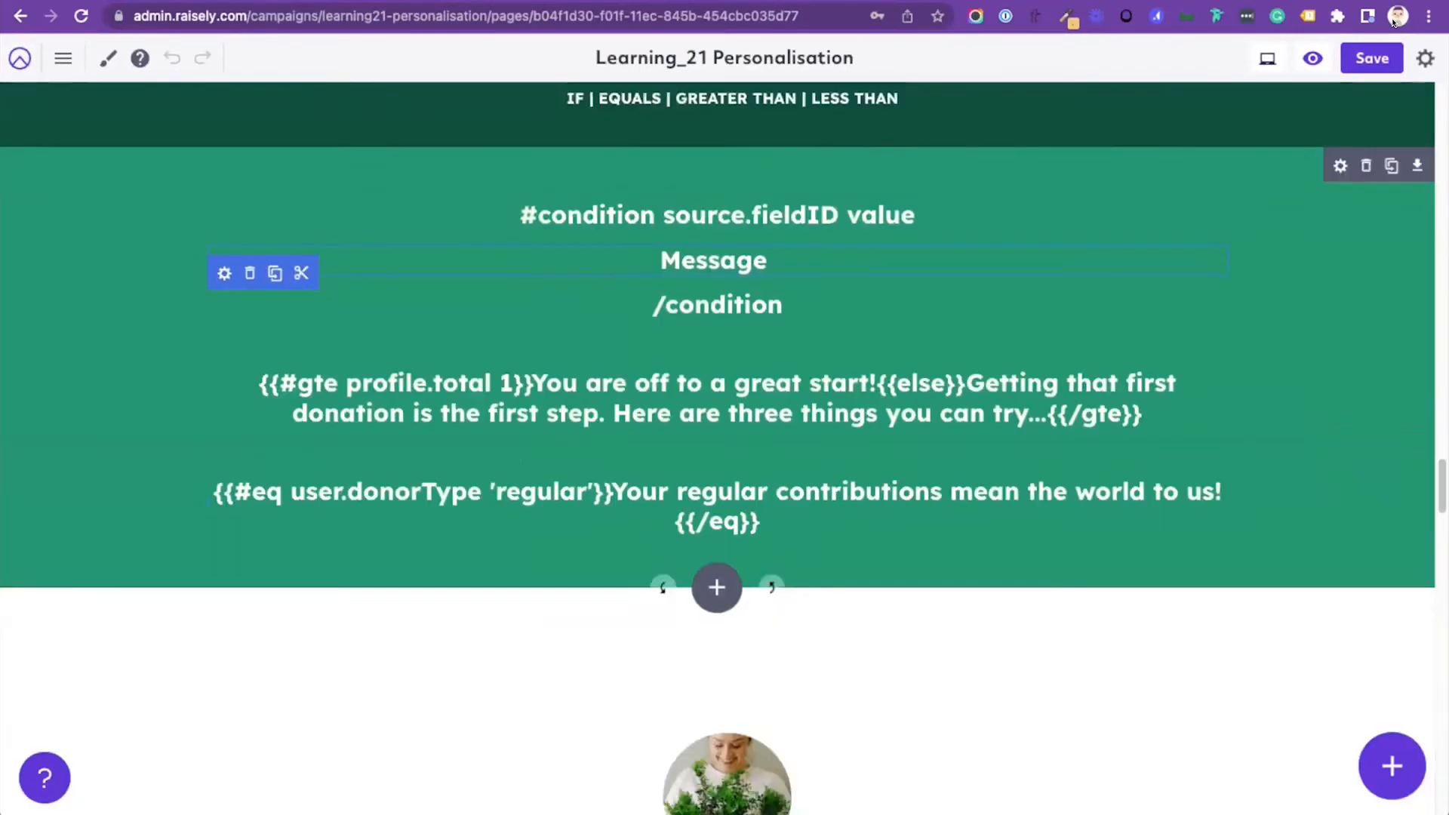
pyautogui.scroll(-1, 831, 521)
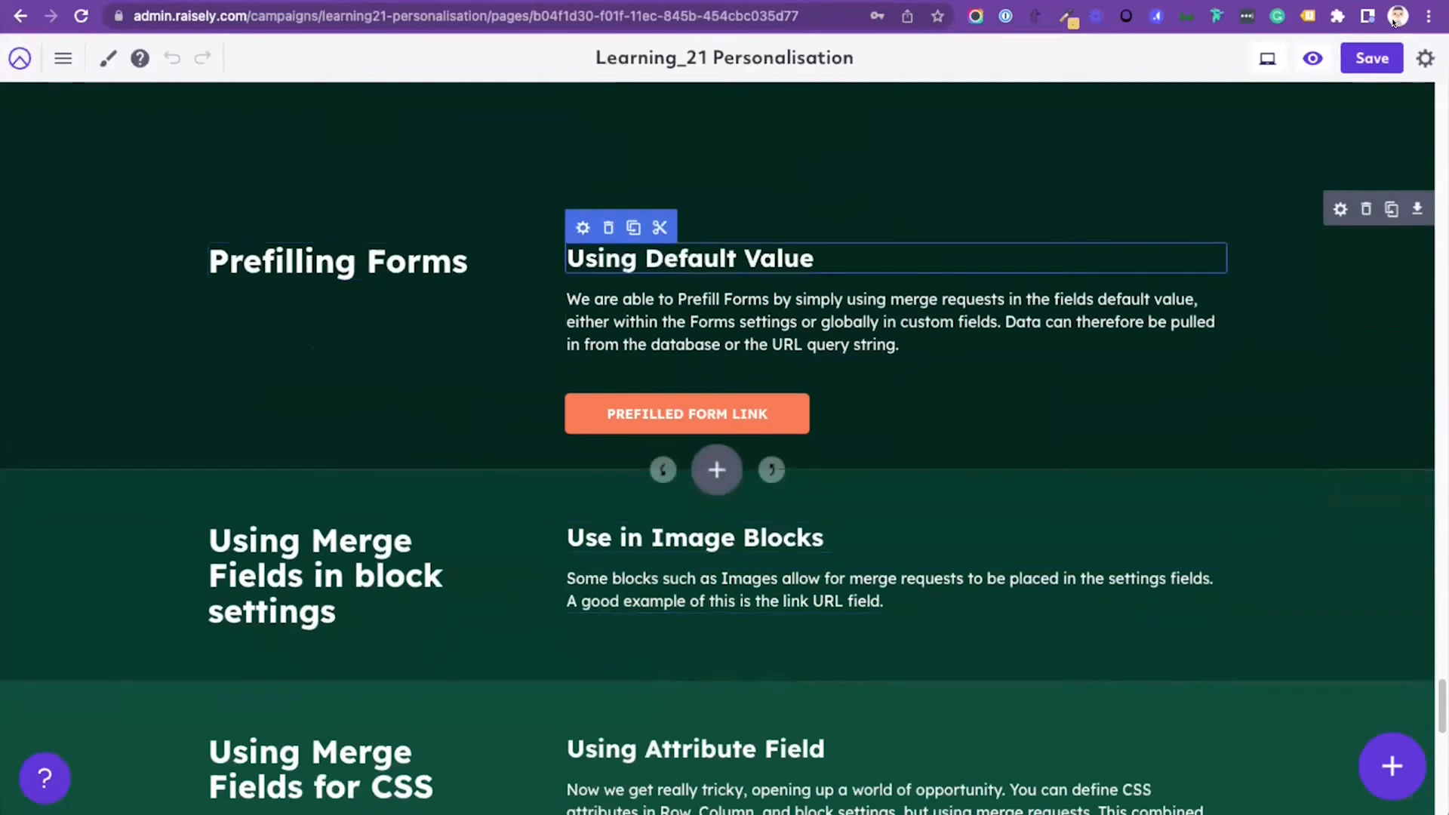
pyautogui.scroll(2, 831, 377)
pyautogui.scroll(-4, 453, 490)
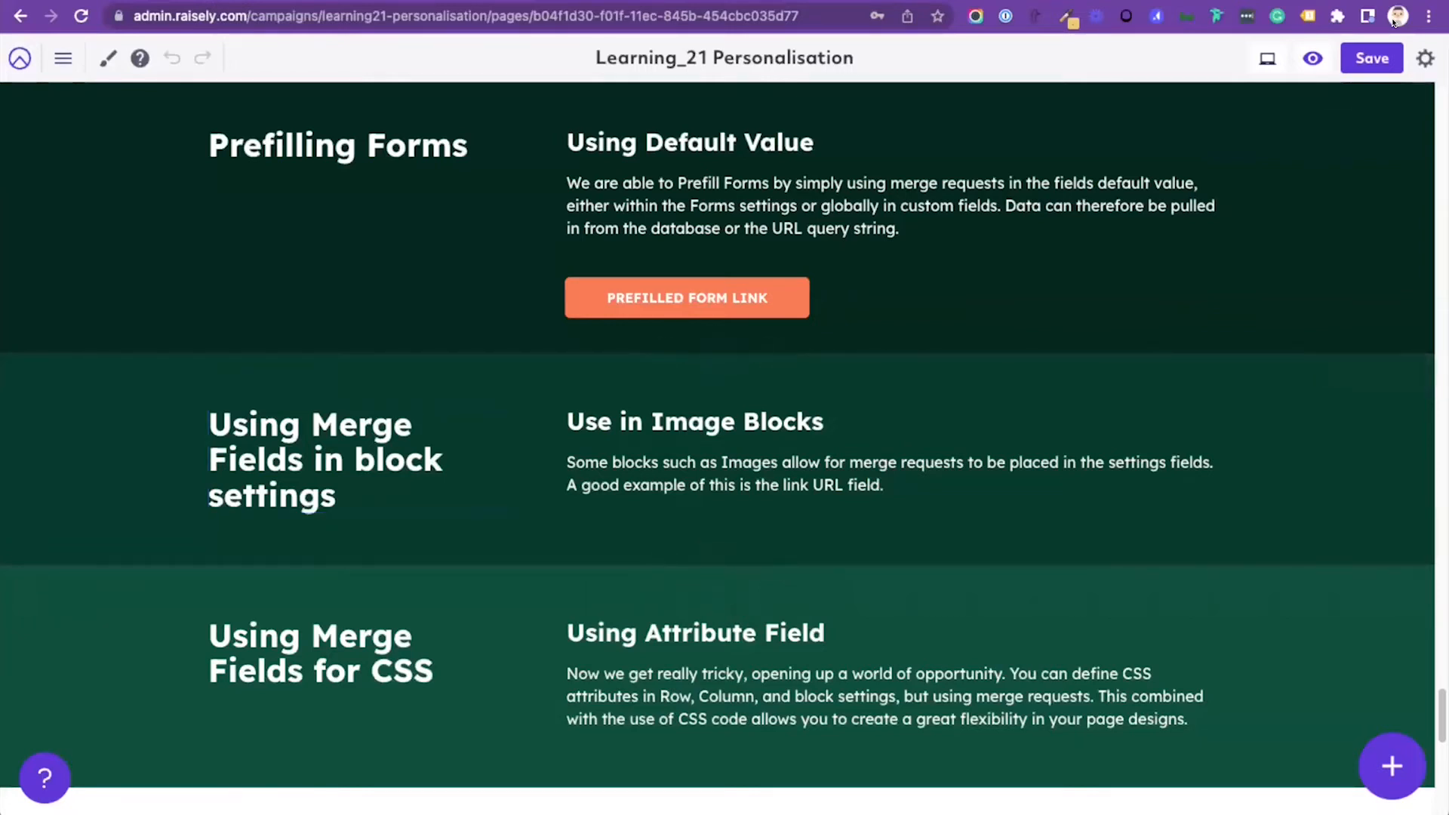
# Step: Open the Profile - Avatar page in the editor and bring up the settings of its image block
pyautogui.click(63, 58)
pyautogui.click(153, 197)
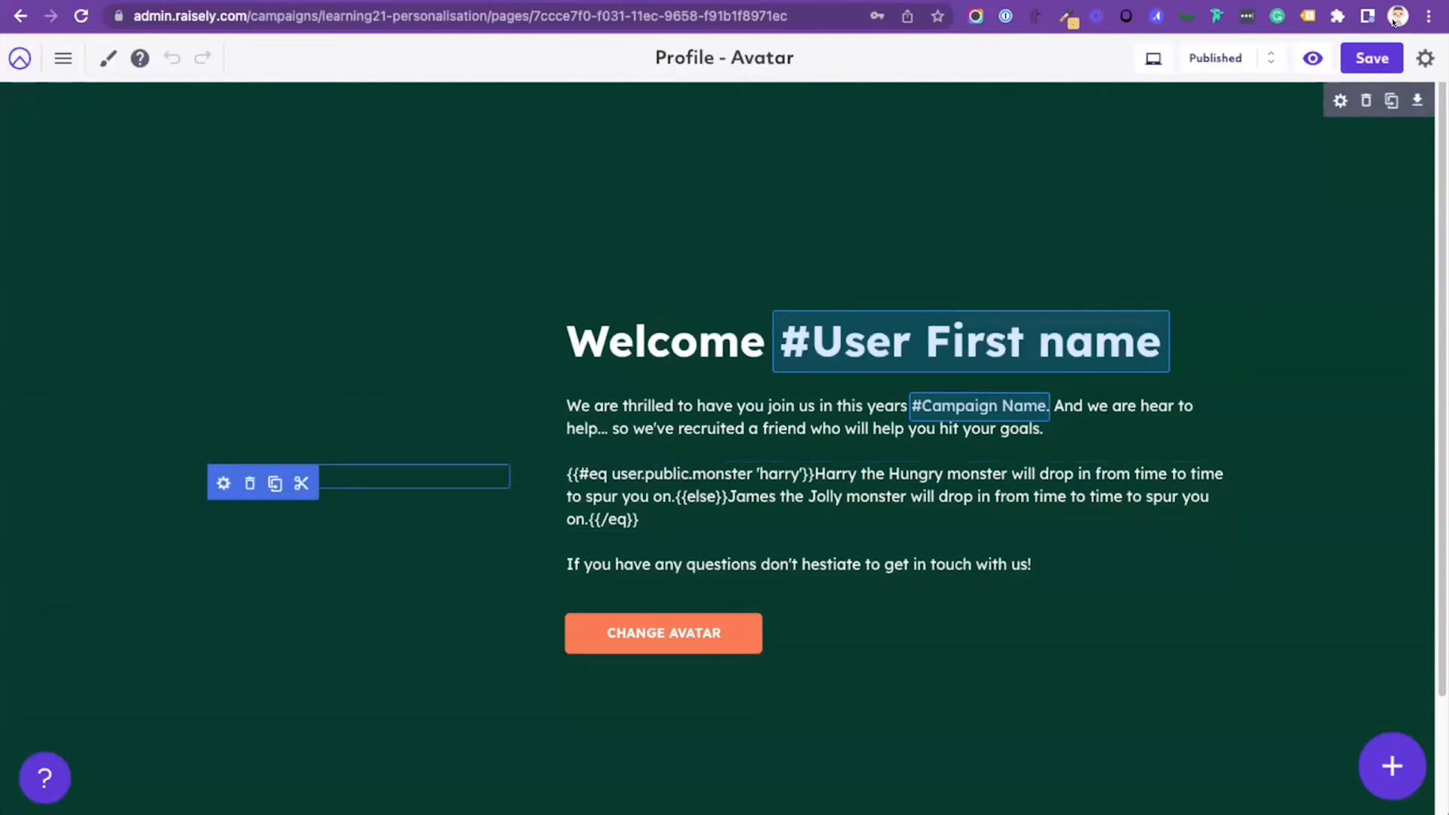
pyautogui.click(224, 483)
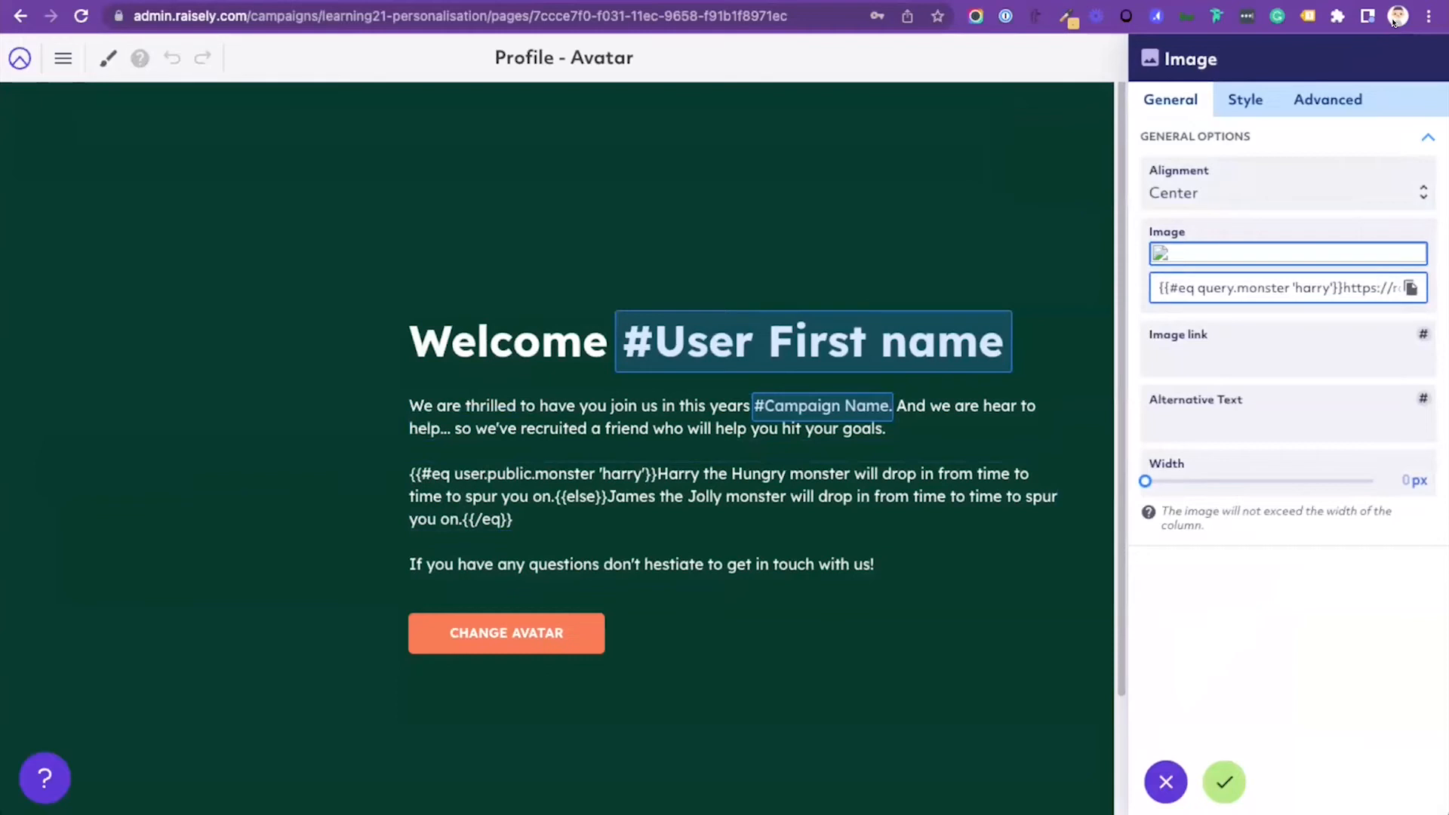
# Step: Read through the conditional {{#eq query.monster 'harry'}} image URL in the image block and accept its settings
pyautogui.hscroll(1, 1277, 288)
pyautogui.hscroll(-1, 1277, 288)
pyautogui.hscroll(2, 1277, 287)
pyautogui.press('Right')
pyautogui.press('Right')
pyautogui.press('Right')
pyautogui.press('Right')
pyautogui.press('Right')
pyautogui.press('Right')
pyautogui.press('Right')
pyautogui.press('Right')
pyautogui.press('Right')
pyautogui.press('Right')
pyautogui.press('Right')
pyautogui.press('Right')
pyautogui.press('Right')
pyautogui.press('Right')
pyautogui.press('Right')
pyautogui.press('Right')
pyautogui.press('Right')
pyautogui.press('Right')
pyautogui.press('Right')
pyautogui.press('Right')
pyautogui.press('Right')
pyautogui.press('Right')
pyautogui.press('Right')
pyautogui.press('Right')
pyautogui.press('Right')
pyautogui.press('Right')
pyautogui.press('Right')
pyautogui.press('Right')
pyautogui.press('Right')
pyautogui.press('Right')
pyautogui.press('Right')
pyautogui.press('Right')
pyautogui.press('Right')
pyautogui.press('Right')
pyautogui.press('Right')
pyautogui.press('Right')
pyautogui.press('Right')
pyautogui.press('Right')
pyautogui.press('Right')
pyautogui.press('Right')
pyautogui.press('Right')
pyautogui.press('Right')
pyautogui.press('Right')
pyautogui.press('Right')
pyautogui.press('Right')
pyautogui.press('Right')
pyautogui.press('Right')
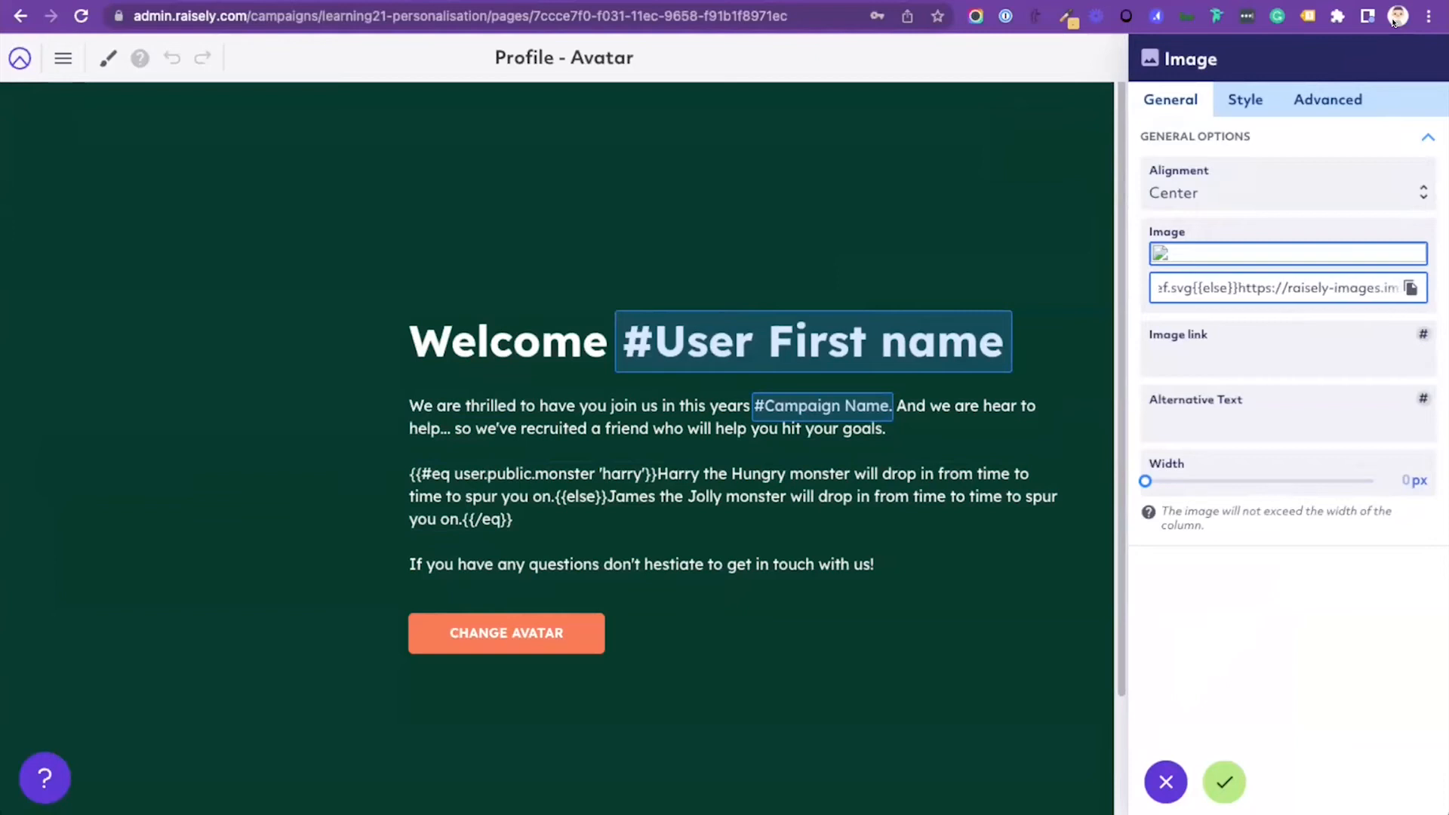
pyautogui.press('Right')
pyautogui.press('Right')
pyautogui.press('Right')
pyautogui.press('Right')
pyautogui.press('Right')
pyautogui.press('Right')
pyautogui.press('Right')
pyautogui.press('Right')
pyautogui.press('Right')
pyautogui.press('Right')
pyautogui.press('Right')
pyautogui.press('Right')
pyautogui.press('Right')
pyautogui.press('Right')
pyautogui.press('Right')
pyautogui.press('Right')
pyautogui.press('Right')
pyautogui.press('Right')
pyautogui.press('Right')
pyautogui.press('Right')
pyautogui.press('Right')
pyautogui.press('Right')
pyautogui.press('Right')
pyautogui.press('Right')
pyautogui.press('Right')
pyautogui.press('Right')
pyautogui.press('Right')
pyautogui.press('Right')
pyautogui.press('Right')
pyautogui.press('Right')
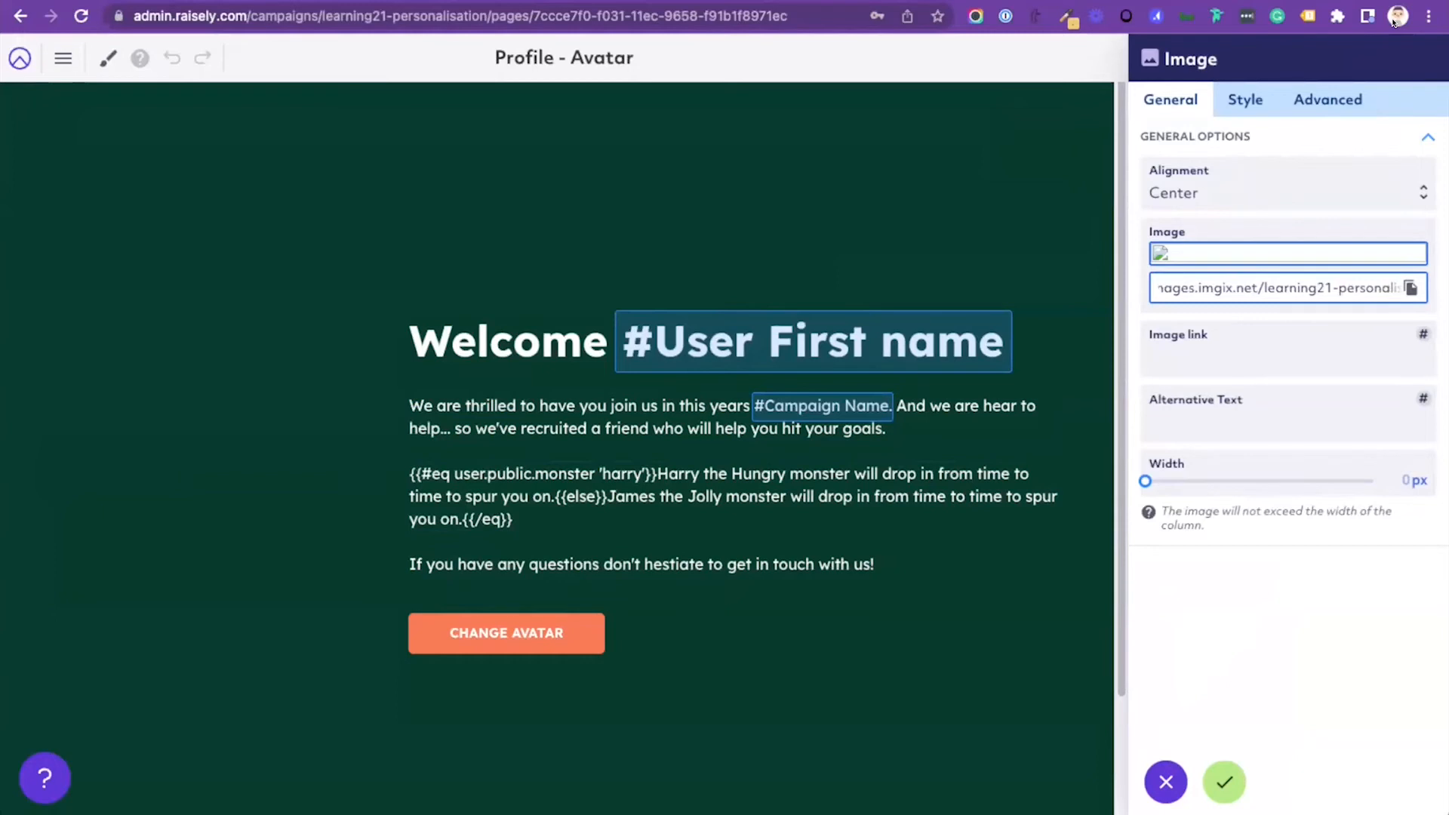
pyautogui.press('Left')
pyautogui.press('Left')
pyautogui.press('Left')
pyautogui.press('Left')
pyautogui.press('Left')
pyautogui.press('Left')
pyautogui.press('Left')
pyautogui.press('Left')
pyautogui.press('Left')
pyautogui.press('Left')
pyautogui.press('Left')
pyautogui.press('Left')
pyautogui.press('Left')
pyautogui.press('Left')
pyautogui.press('Left')
pyautogui.press('Left')
pyautogui.press('Left')
pyautogui.press('Left')
pyautogui.press('Left')
pyautogui.press('Left')
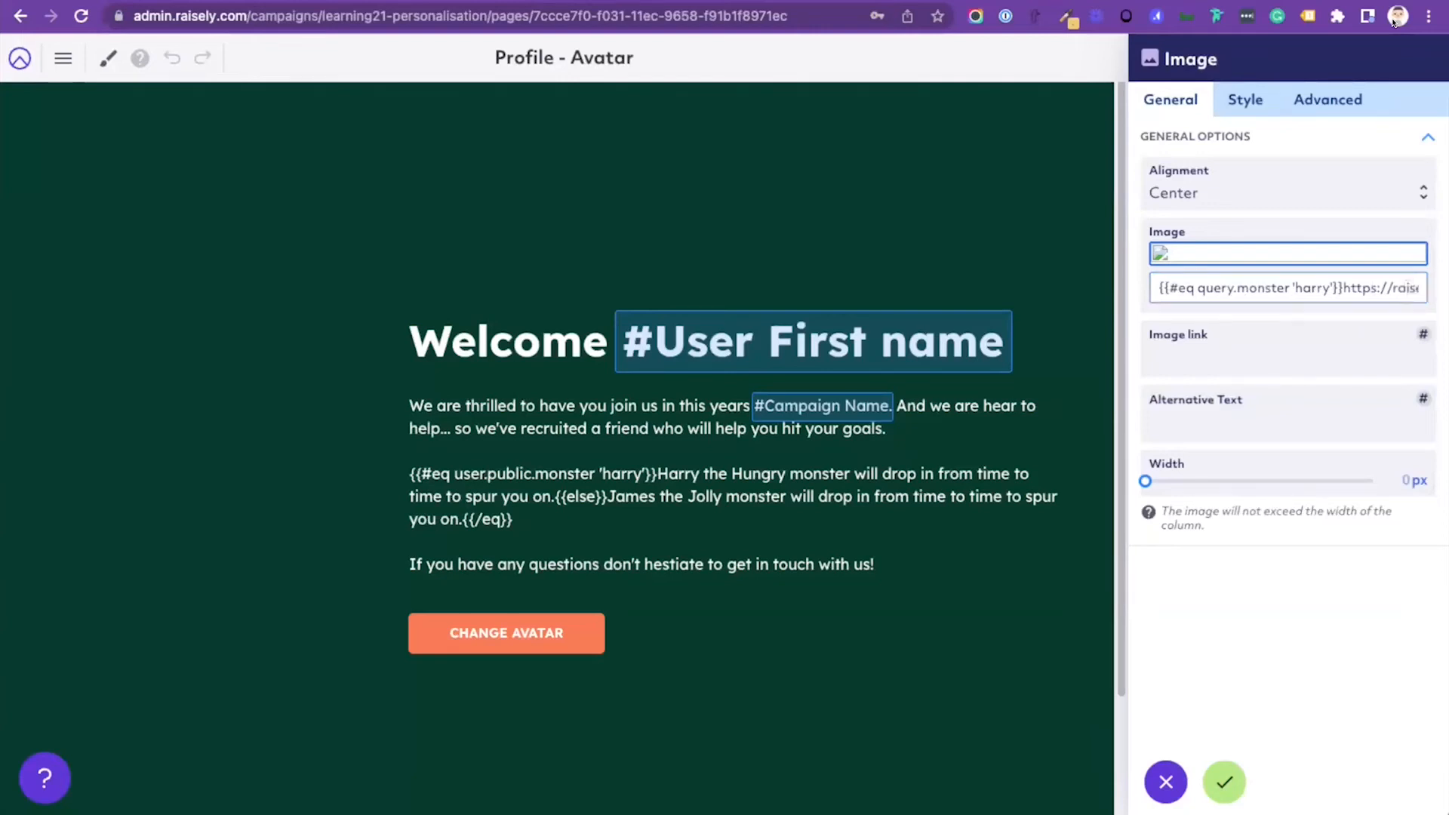
pyautogui.click(1224, 782)
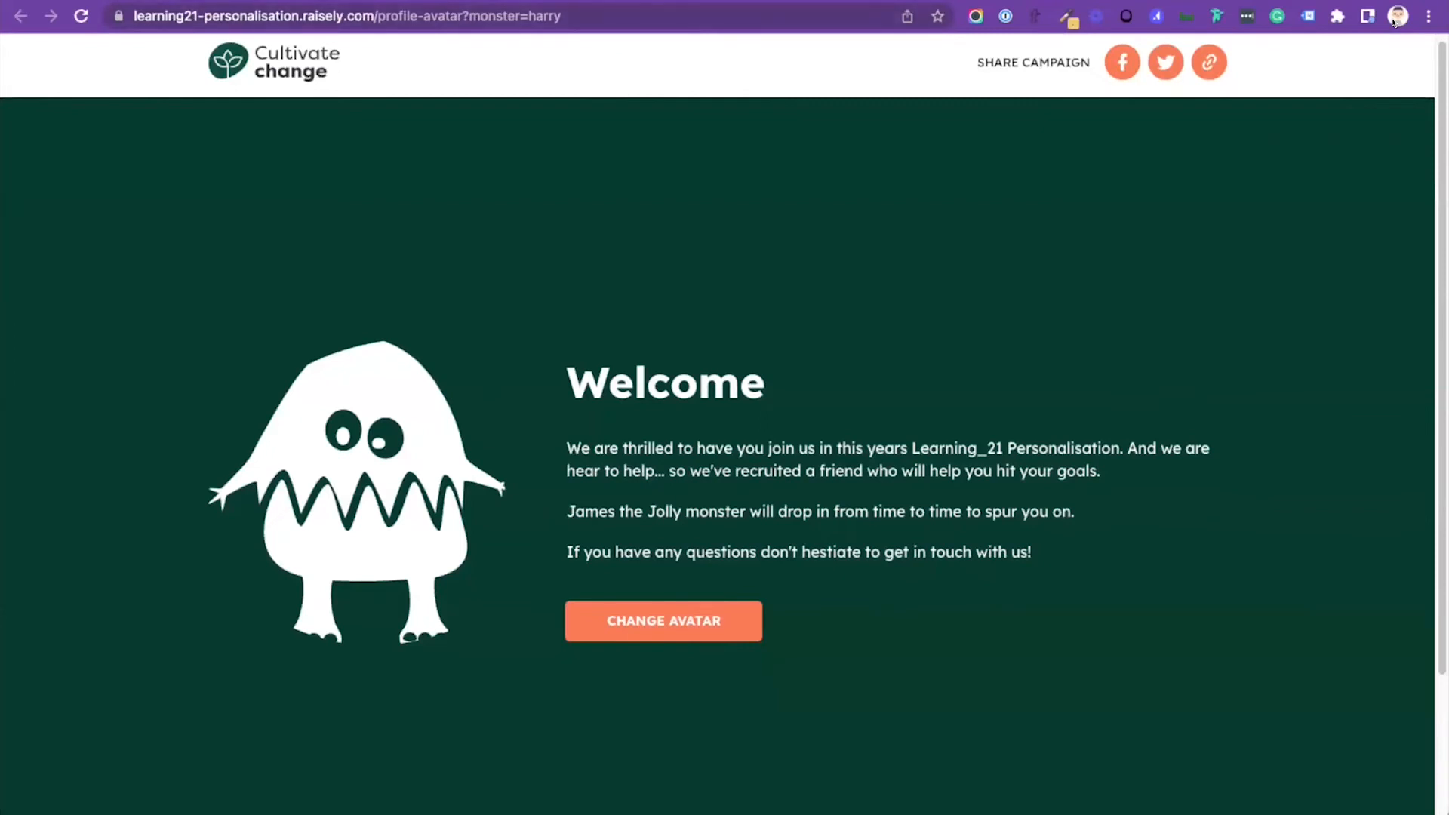
# Step: Return from the live avatar page to the editor and open the campaign's home page by searching the pages for "home"
pyautogui.hotkey('ctrl', 'shift', 'Tab')
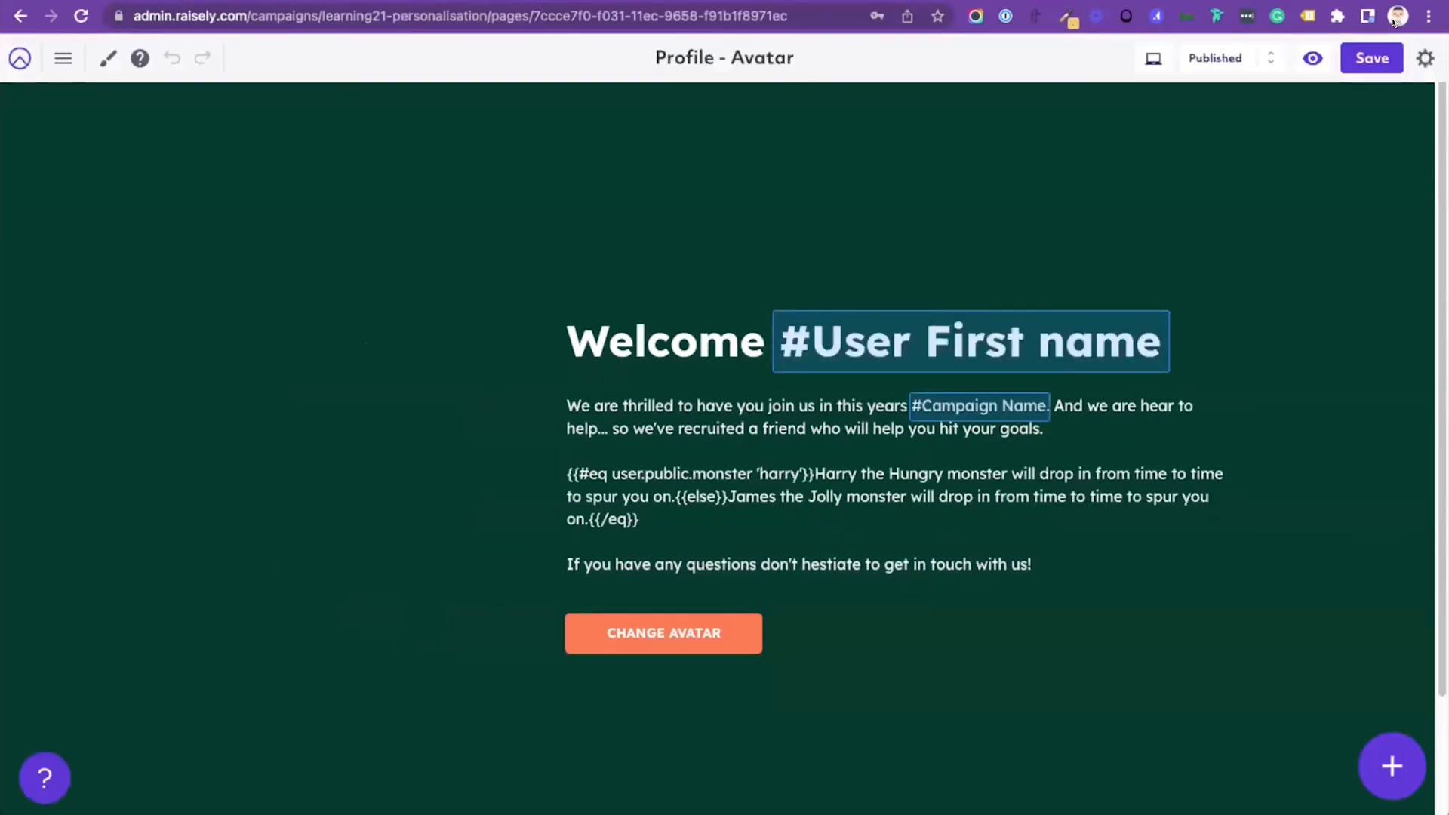
pyautogui.press('super+p')
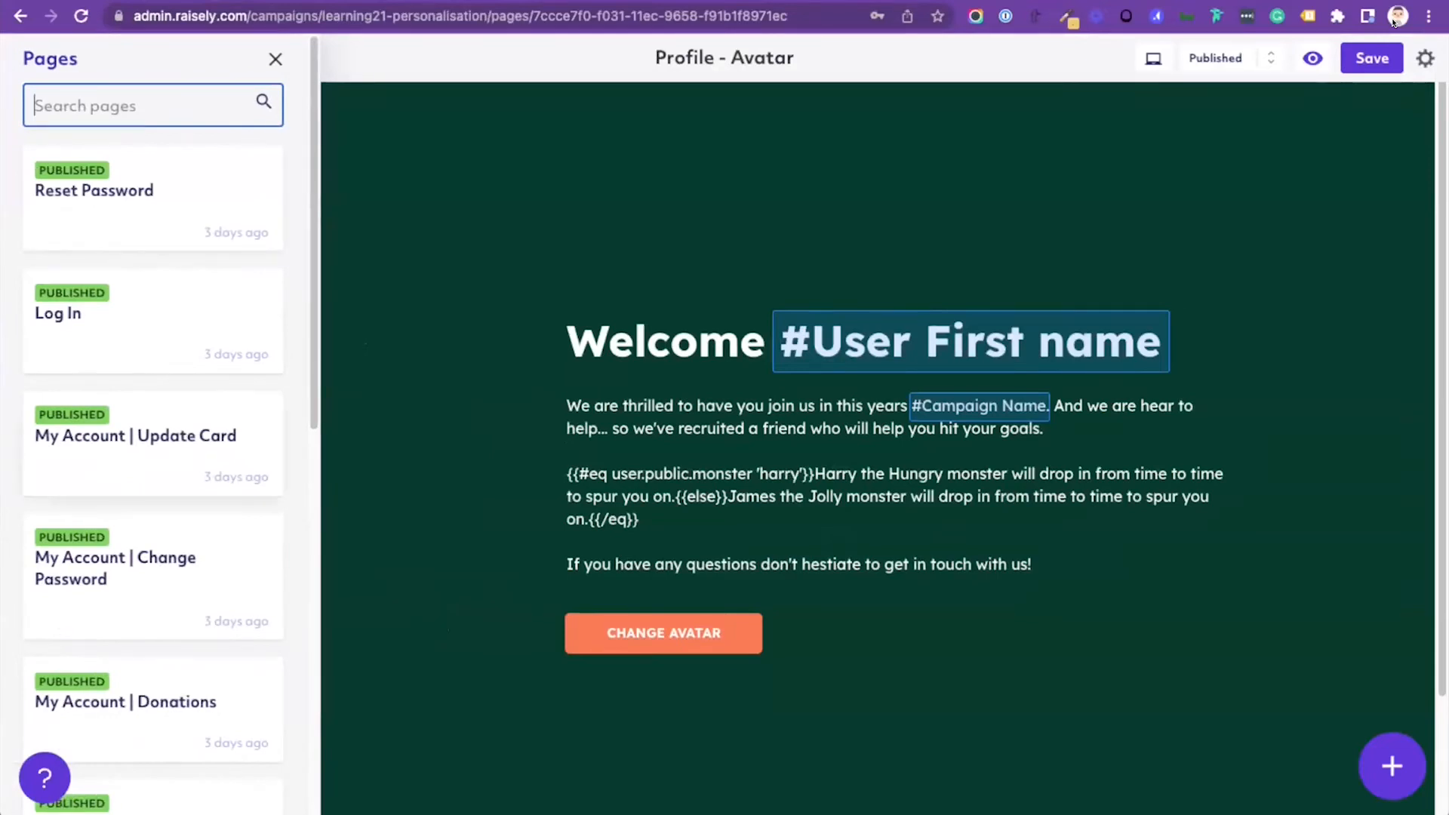
pyautogui.write('homn')
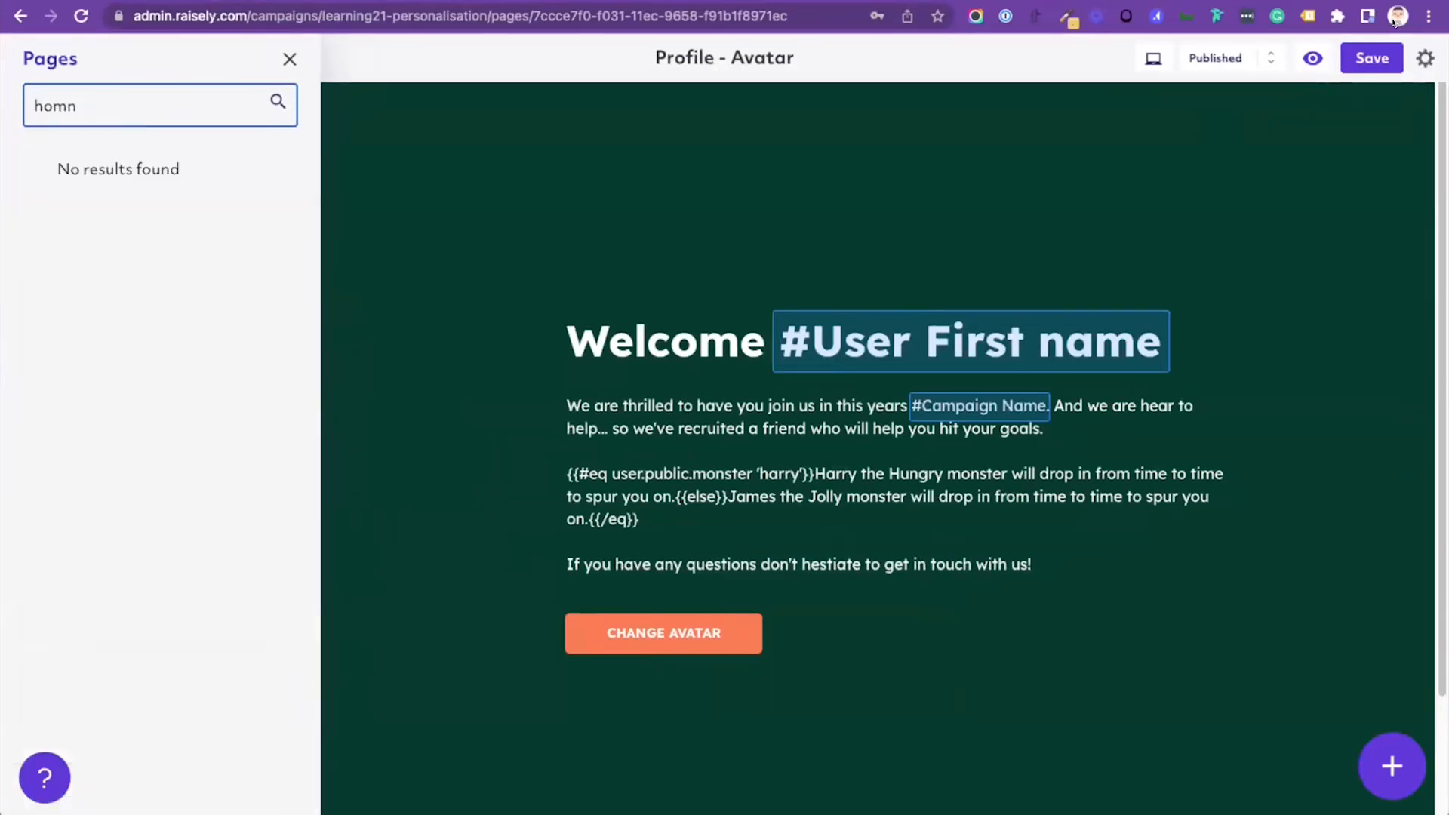
pyautogui.press('BackSpace')
pyautogui.write('e')
pyautogui.press('Return')
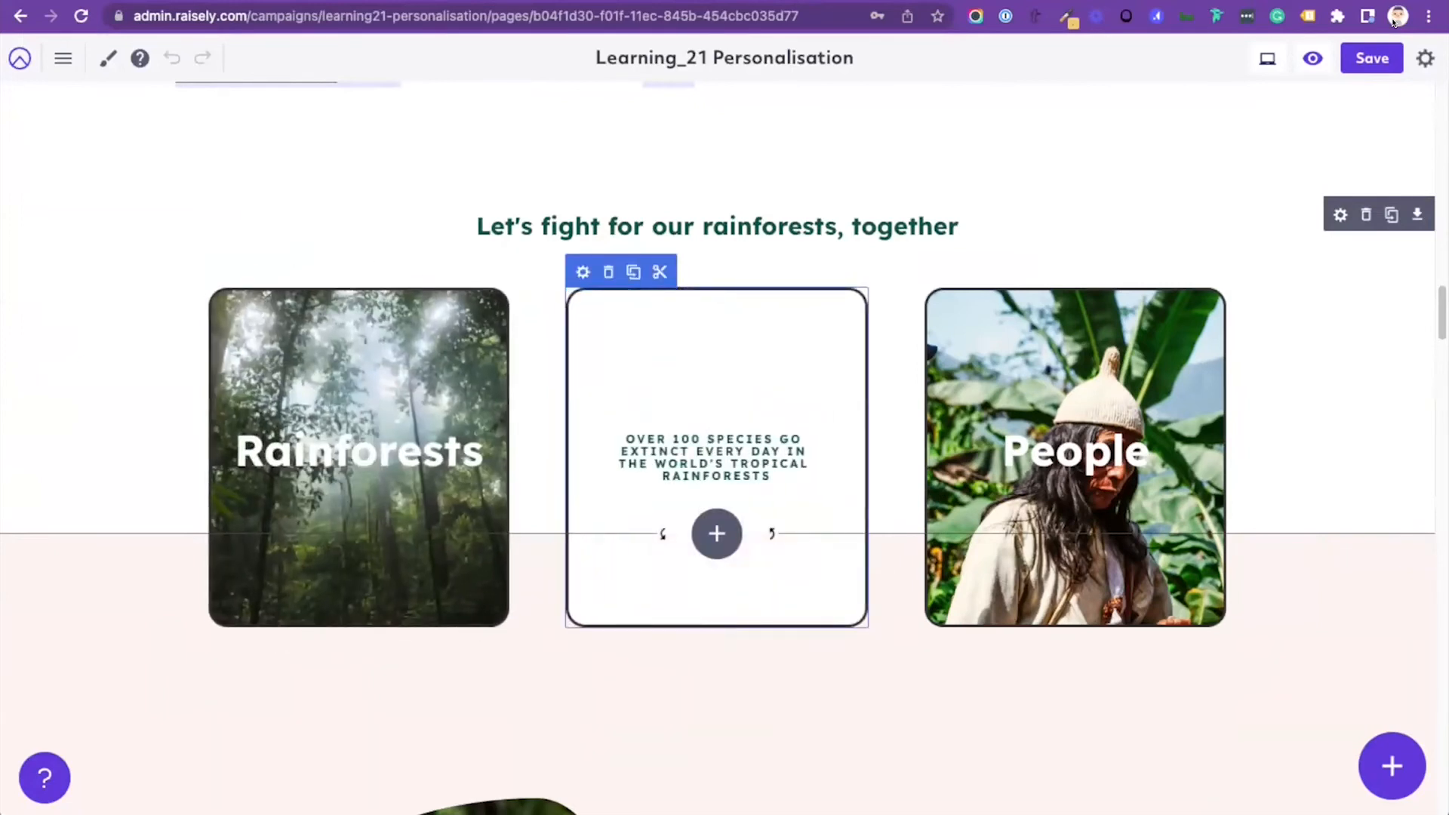
# Step: Search the block library for the Flip Card block using "fli"
pyautogui.click(1393, 766)
pyautogui.click(1324, 766)
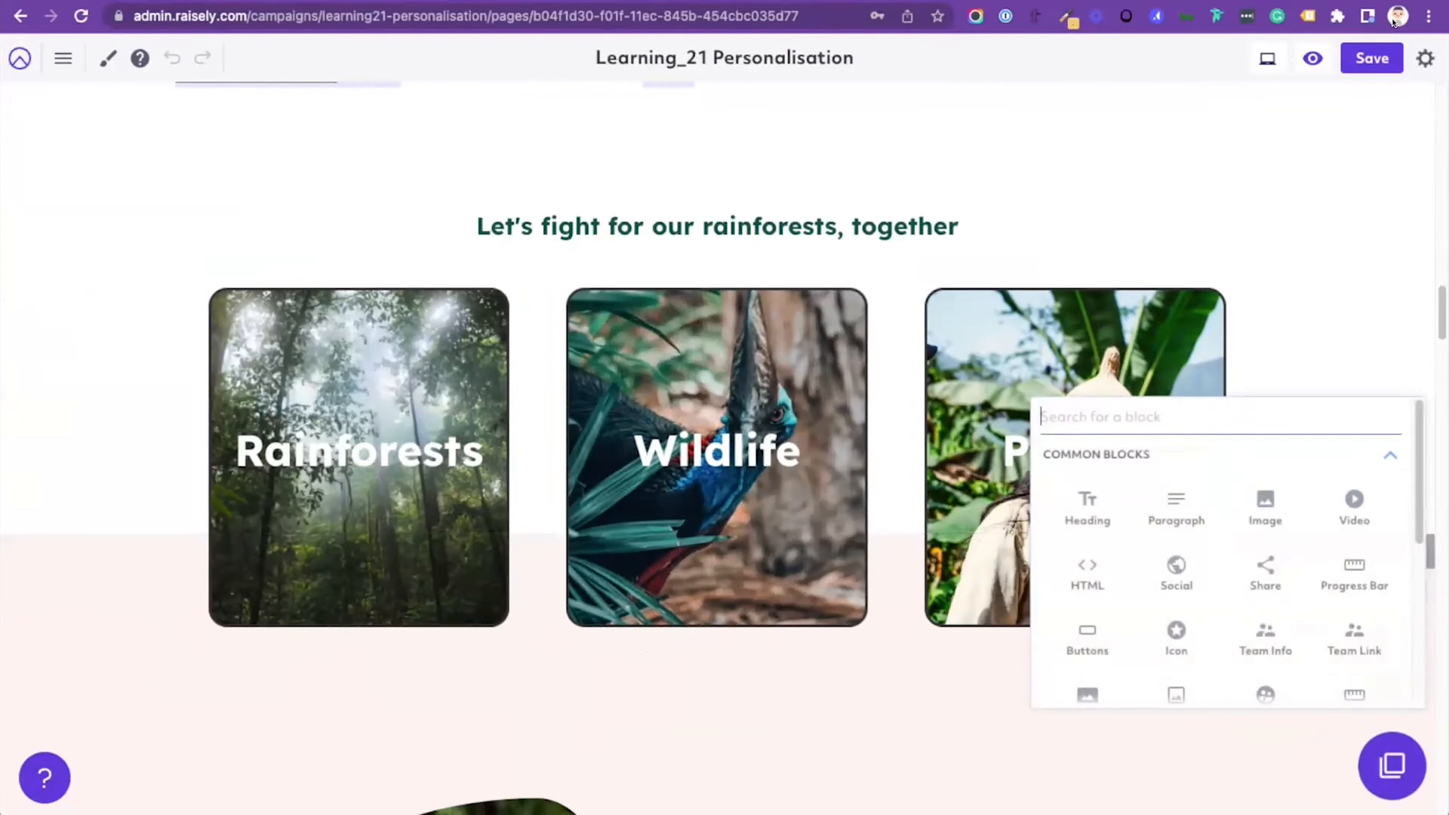
pyautogui.write('fli')
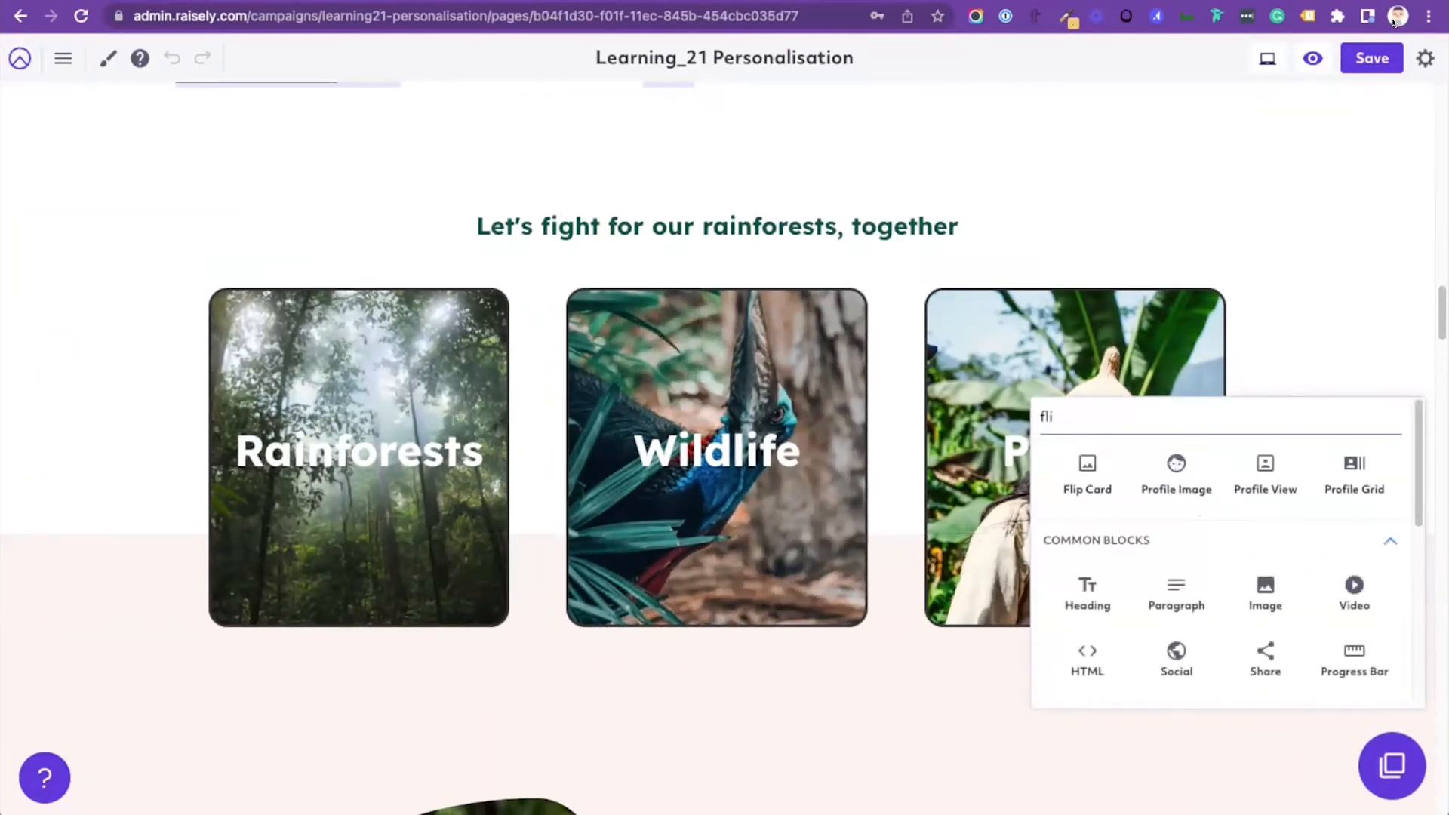
pyautogui.press('Return')
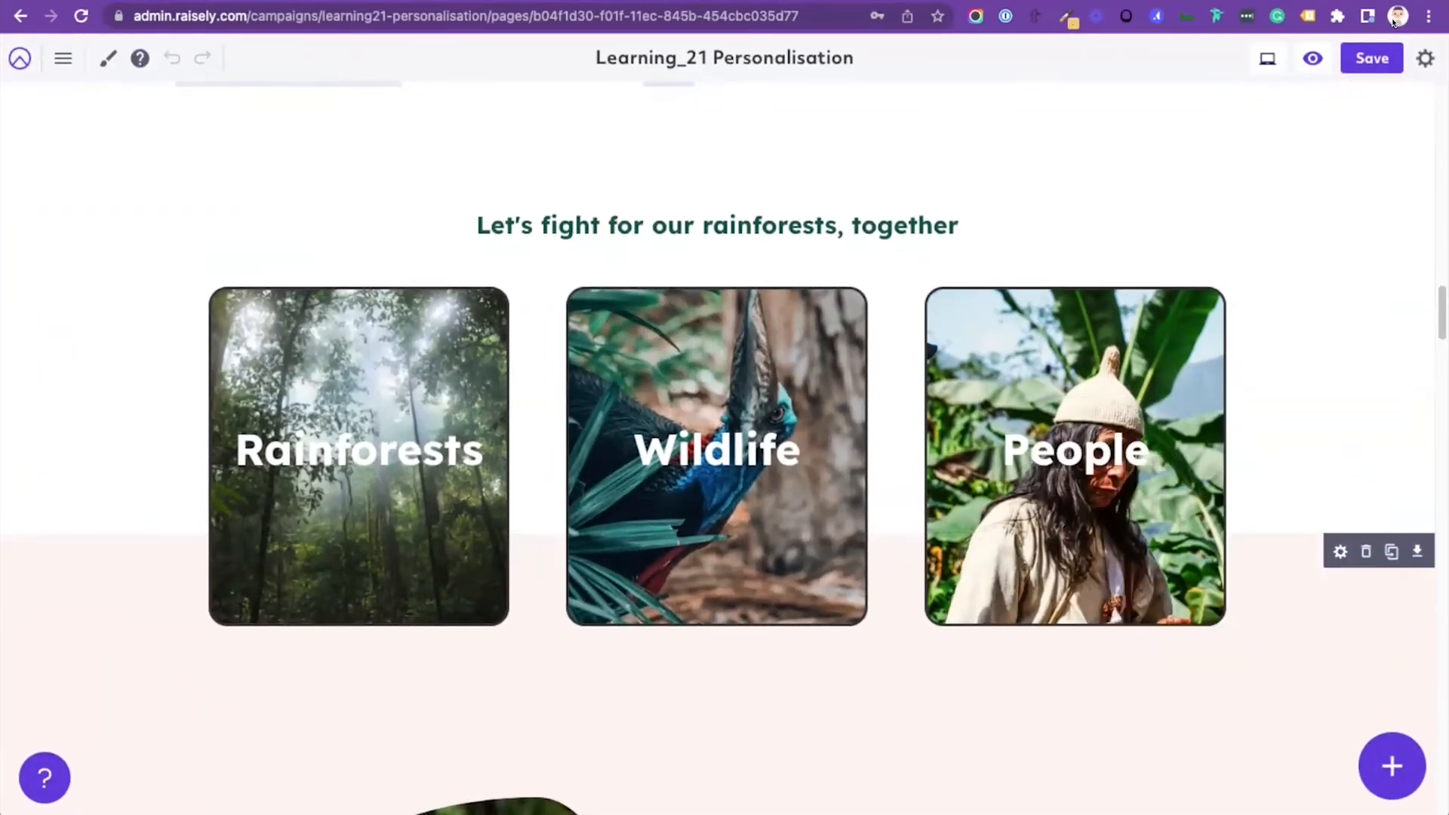
# Step: Switch from the editor's merge field sections to the live campaign page and reload it to examine the hero section's background
pyautogui.scroll(-20, 717, 484)
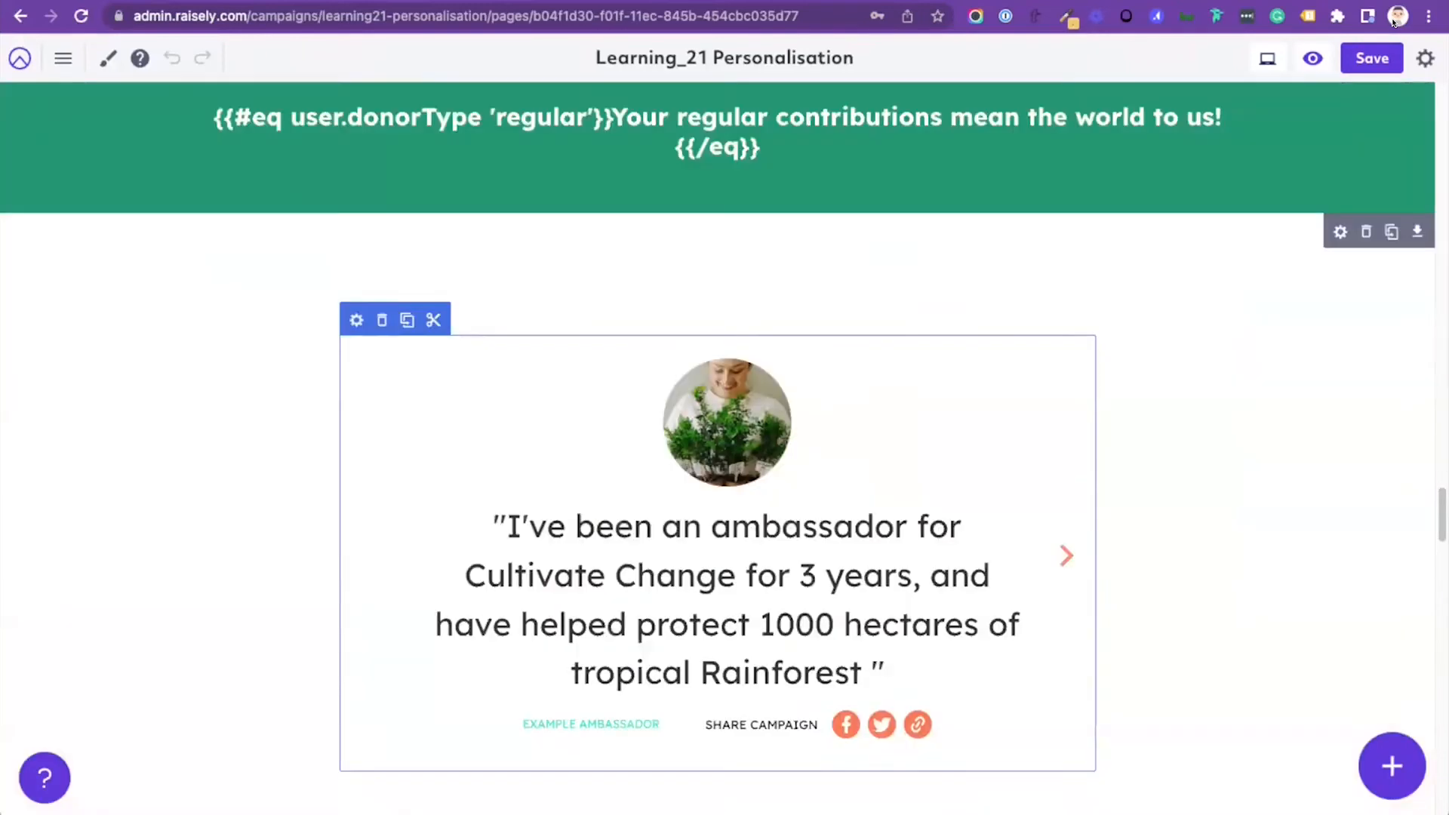
pyautogui.scroll(-20, 717, 483)
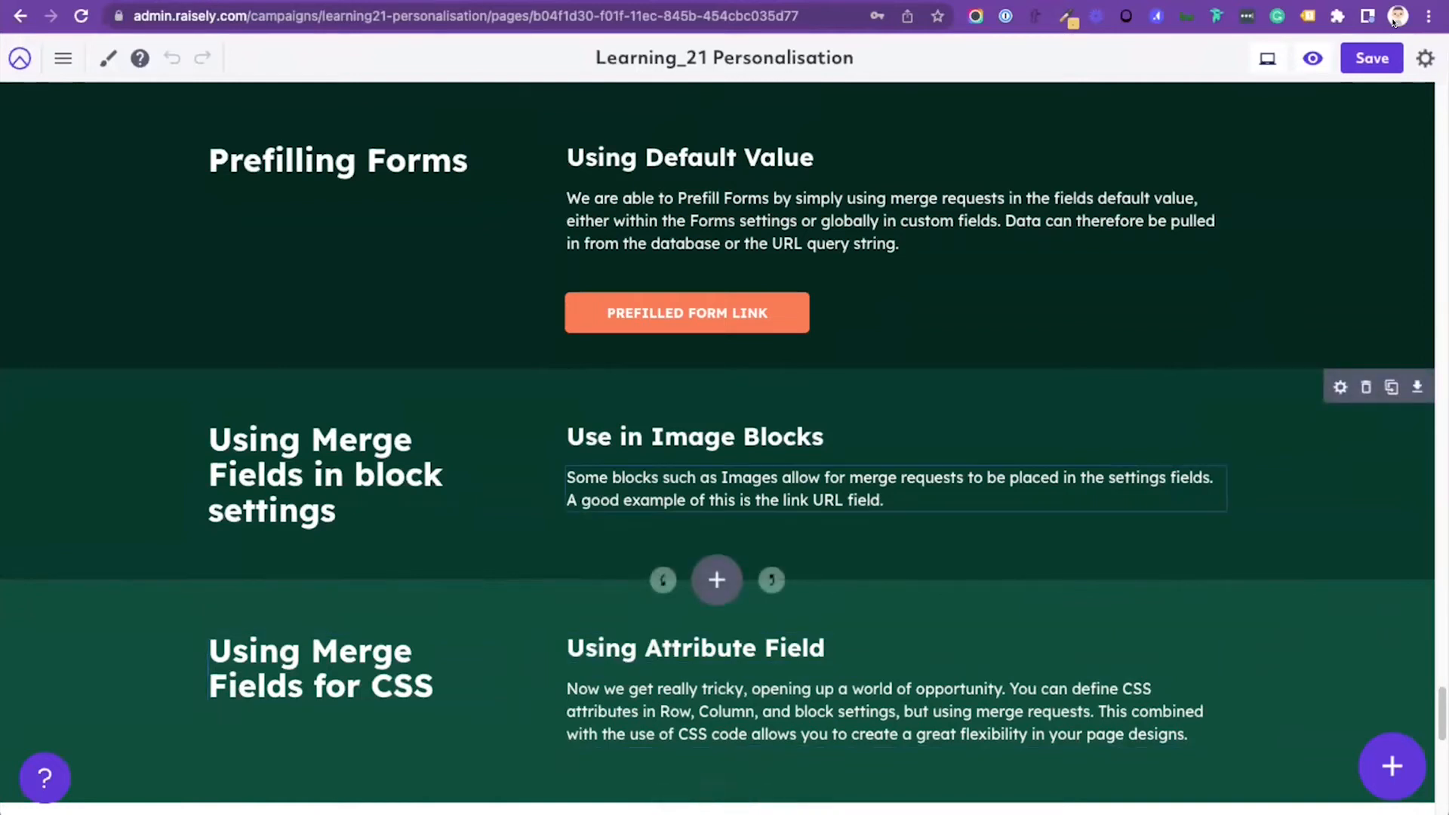
pyautogui.hotkey('ctrl', 'Tab')
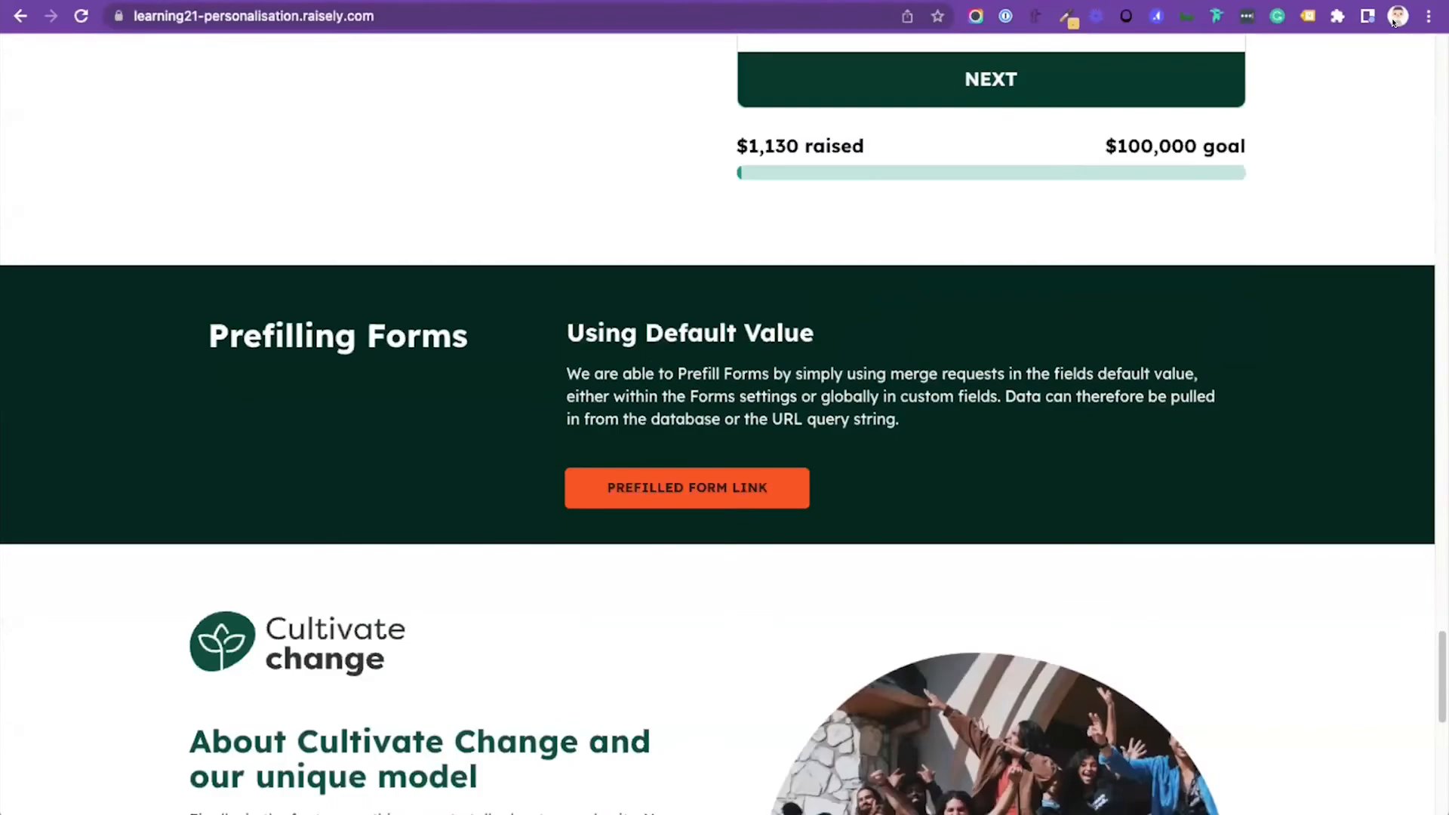
pyautogui.scroll(20, 1394, 22)
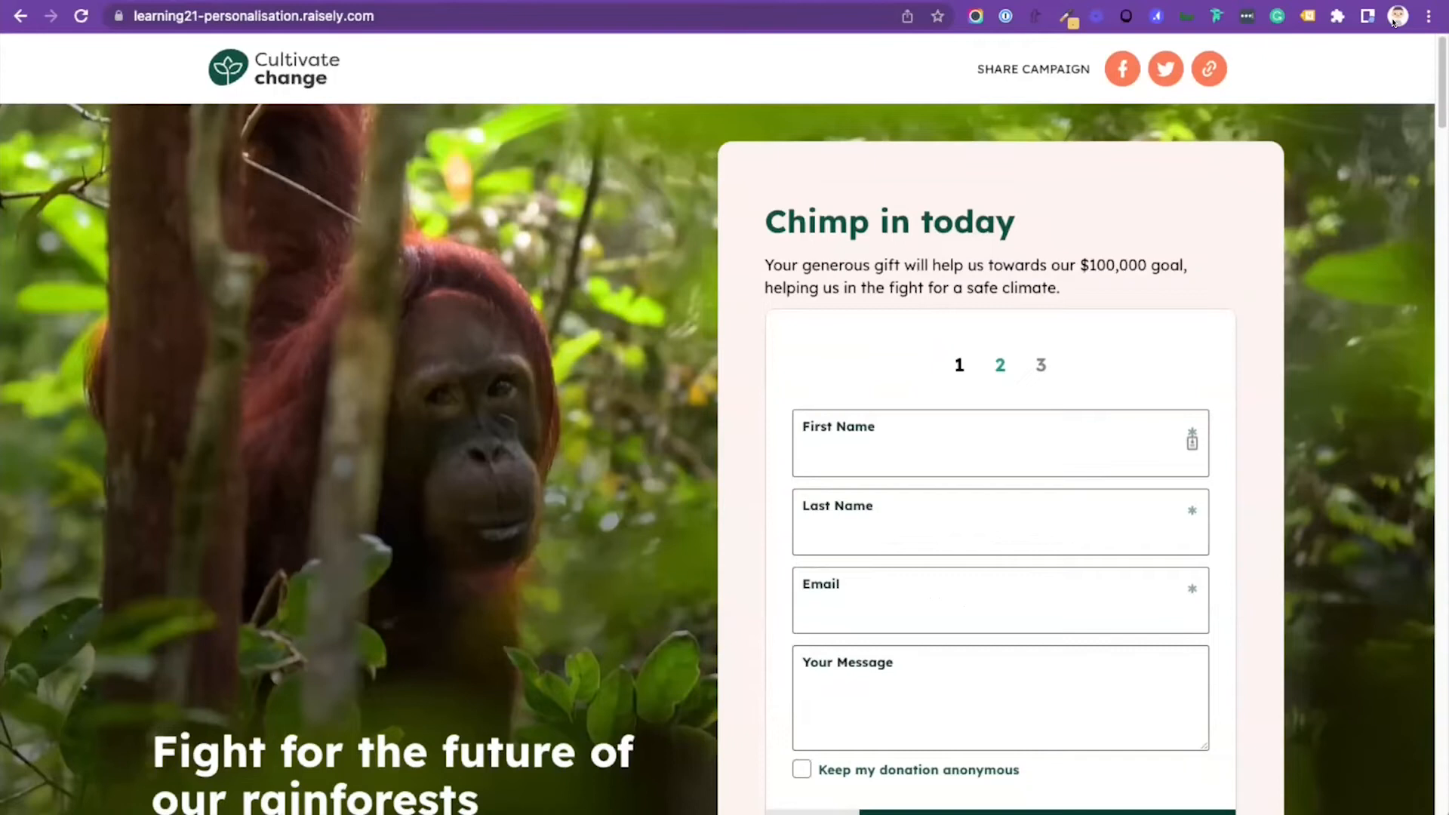
pyautogui.press('super+r')
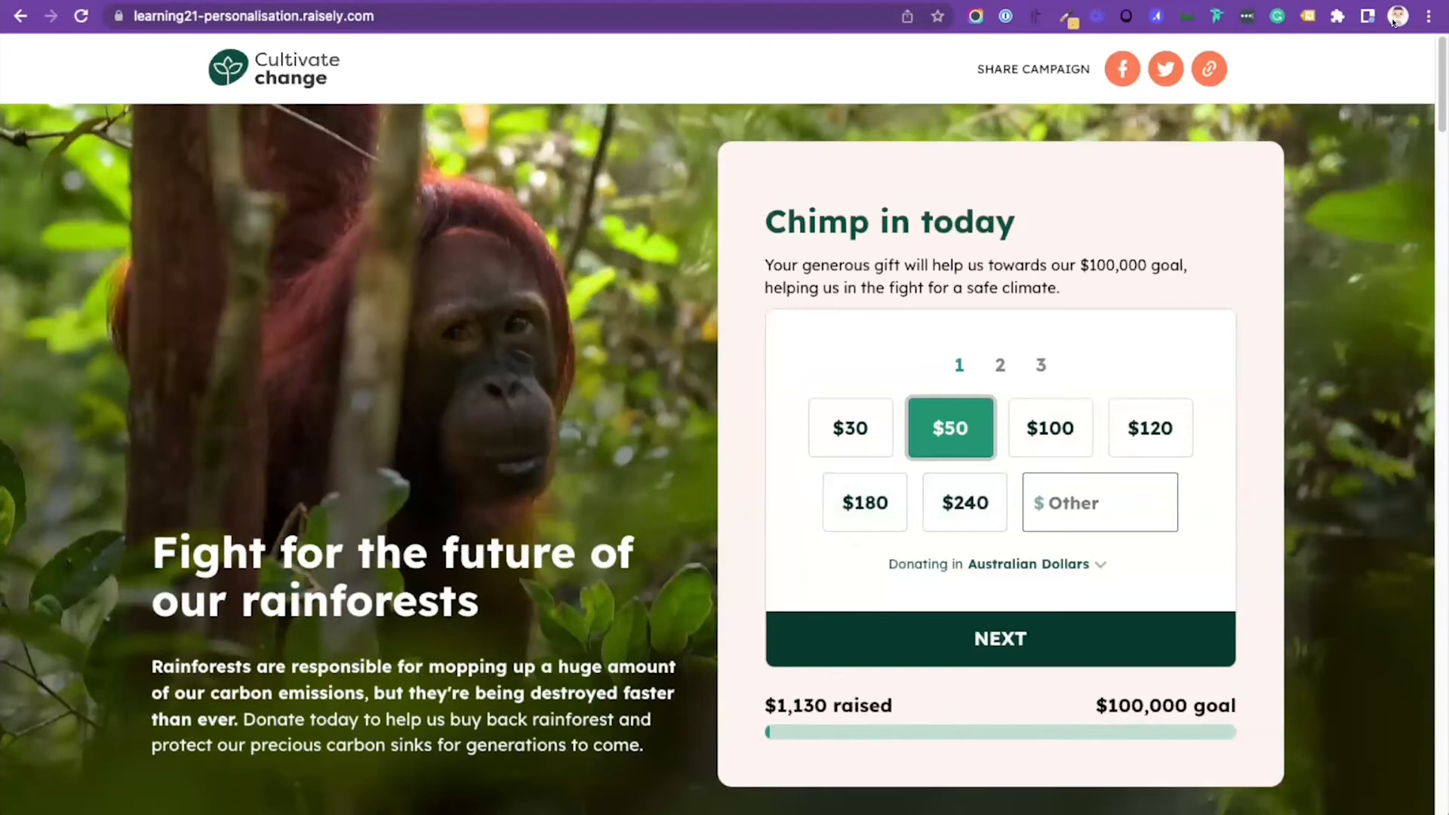
pyautogui.scroll(-20, 1394, 23)
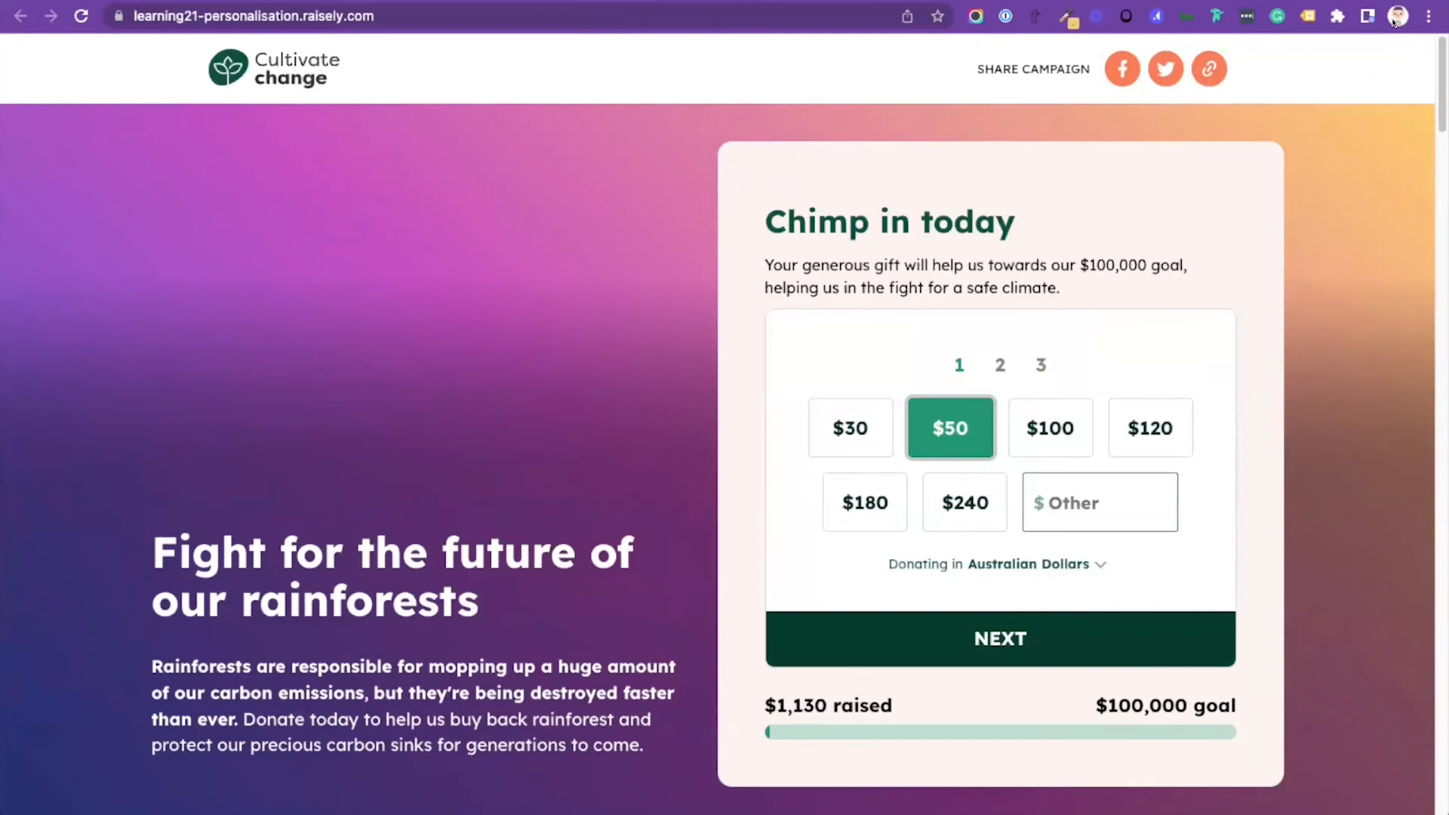
# Step: Log out of the live campaign site by opening its /logout address
pyautogui.scroll(-1, 1393, 22)
pyautogui.press('super+l')
pyautogui.press('Right')
pyautogui.write('/logout')
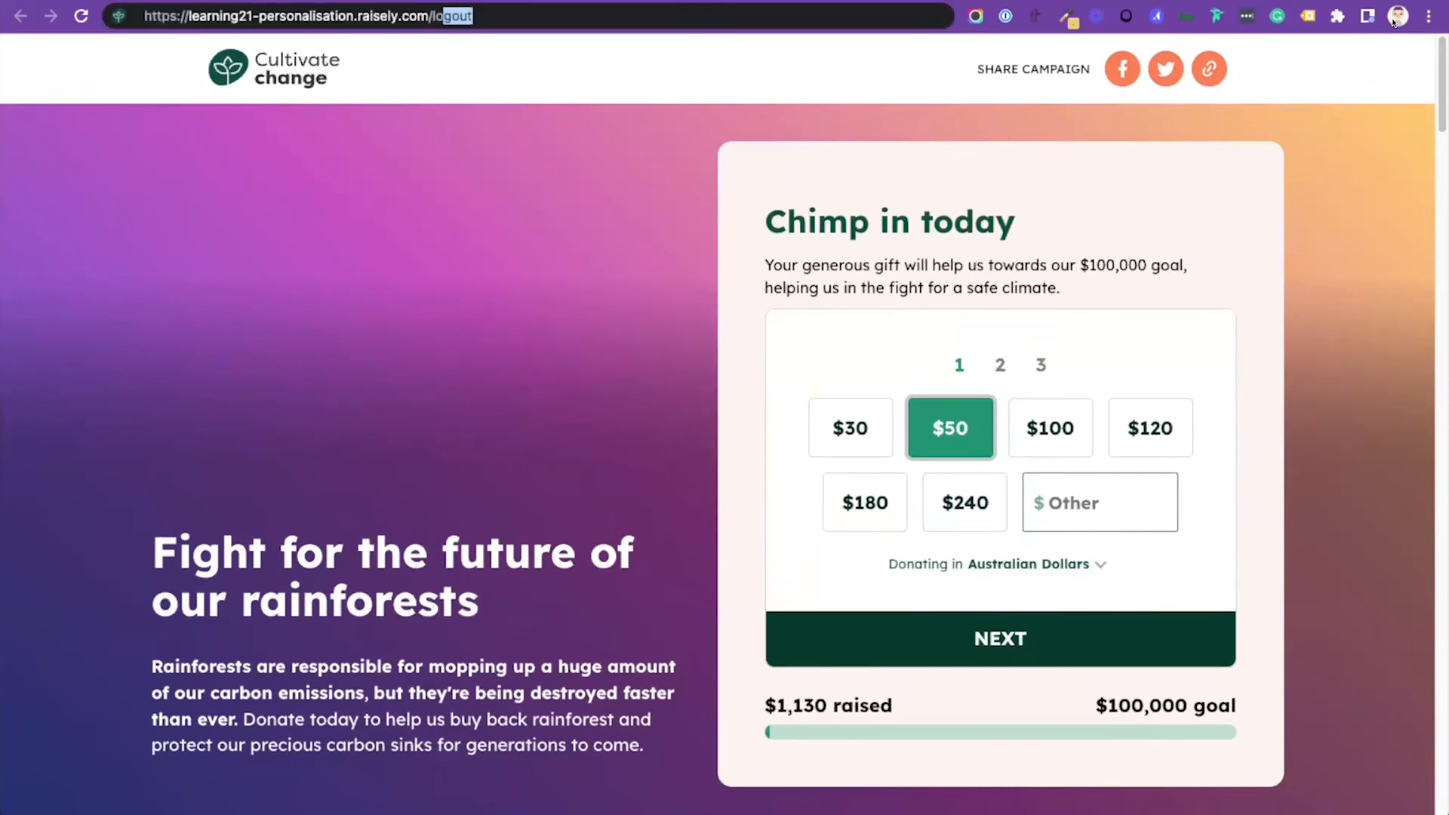
pyautogui.press('Return')
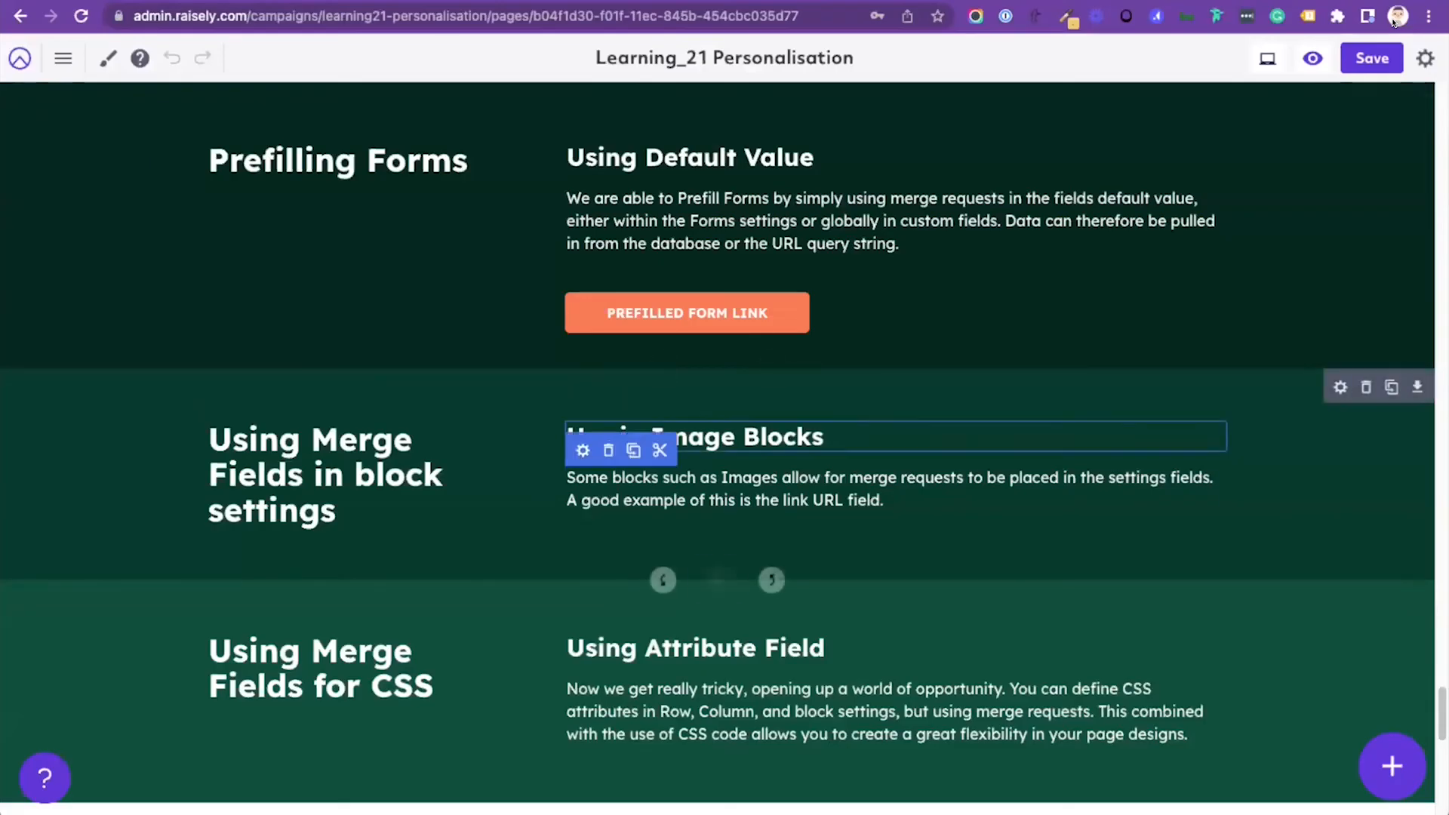
# Step: Inspect the hero row's custom class in its advanced attributes and select the {{user.public.monster}} merge field
pyautogui.scroll(-3, 718, 495)
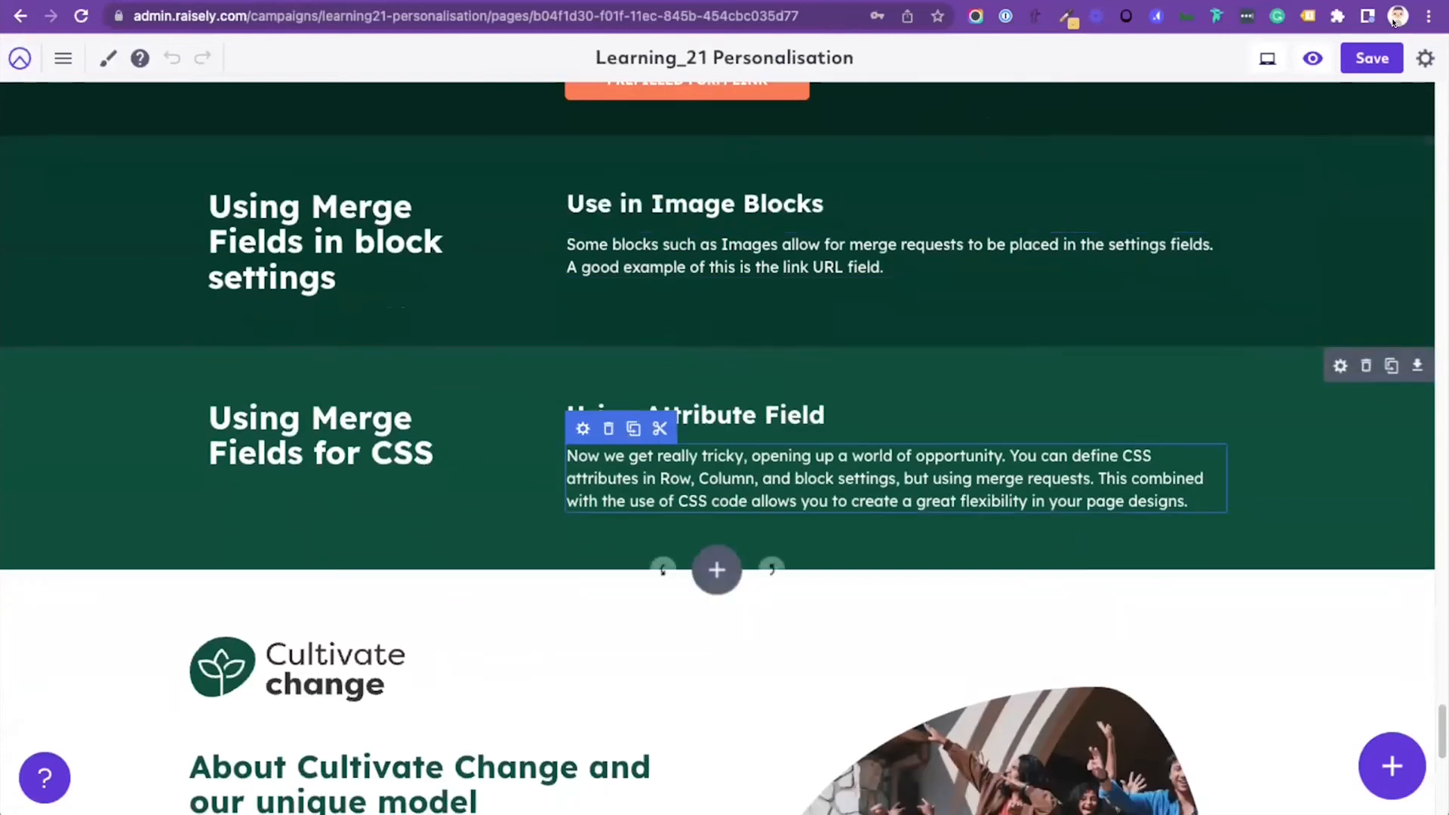
pyautogui.scroll(1, 718, 494)
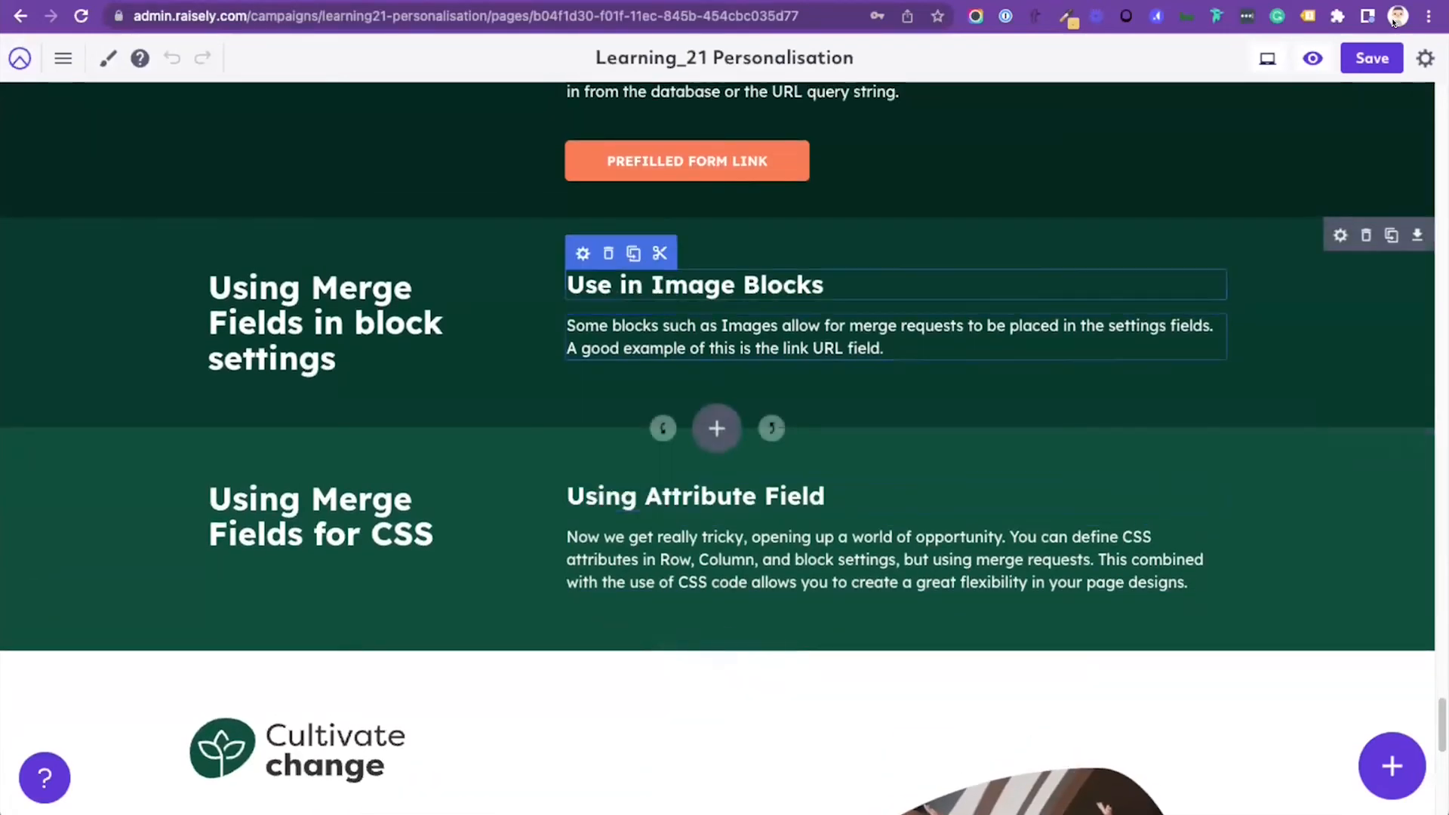
pyautogui.scroll(-10, 717, 362)
pyautogui.scroll(5, 717, 363)
pyautogui.scroll(20, 982, 362)
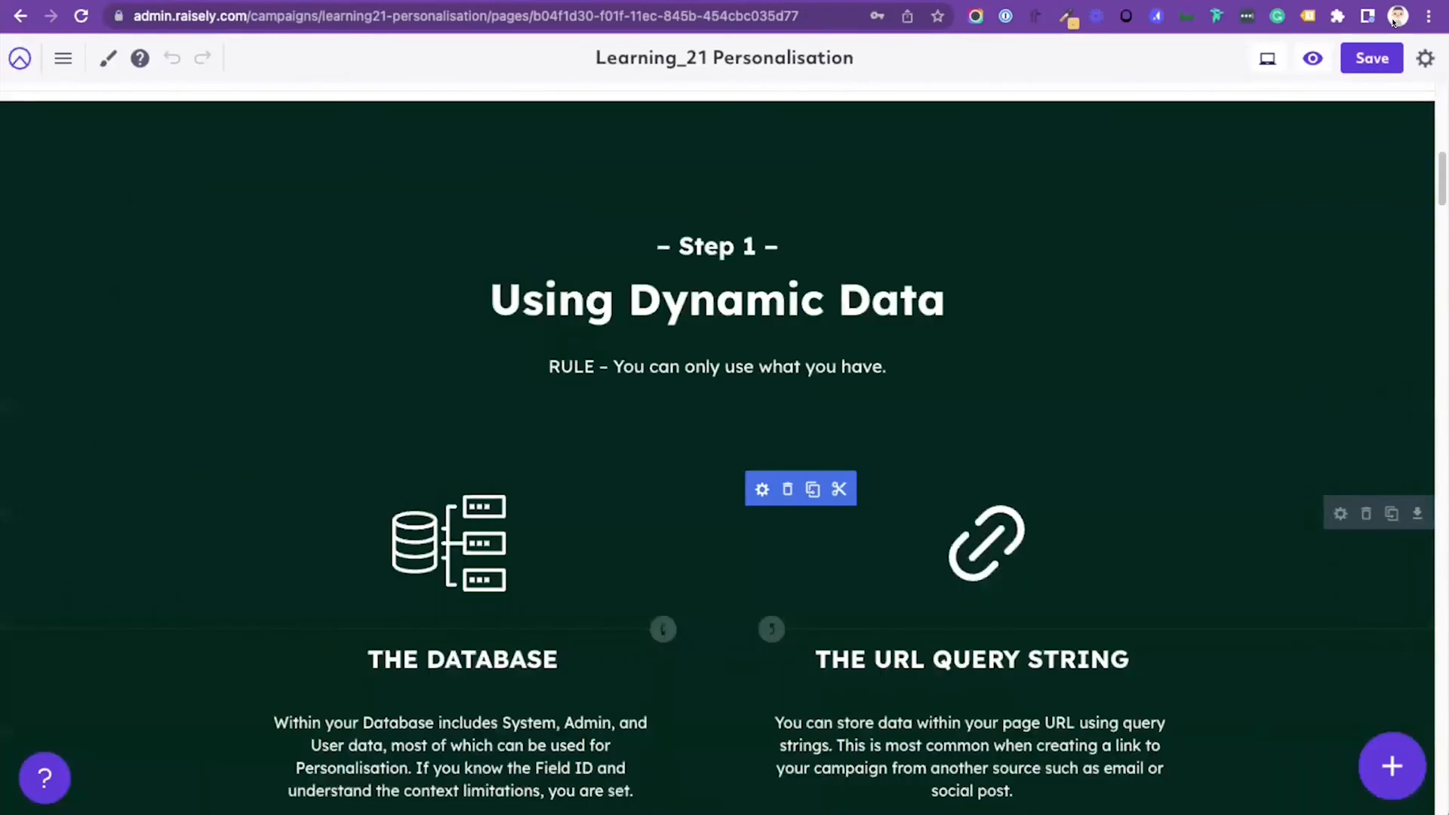
pyautogui.scroll(-10, 982, 362)
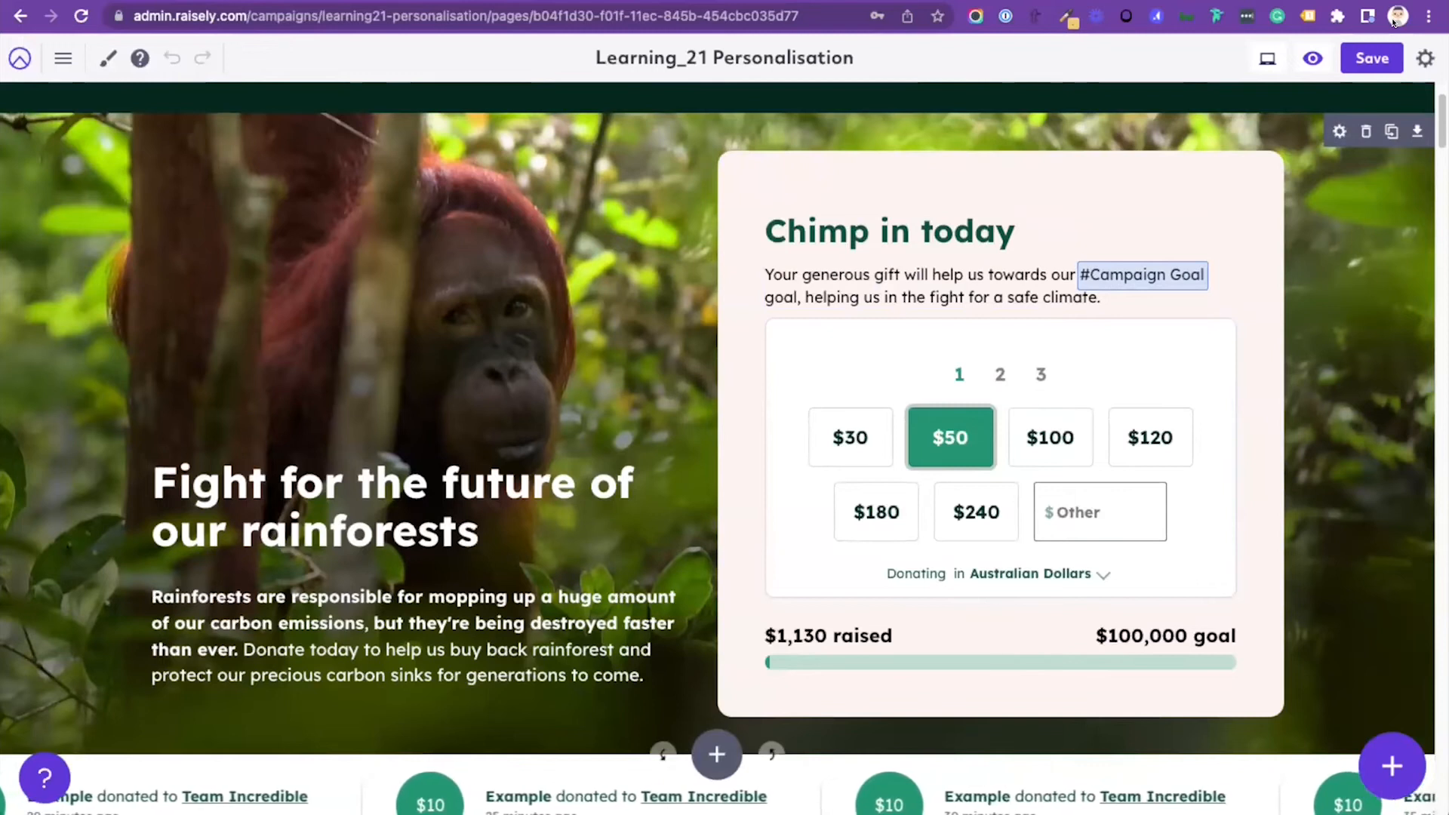
pyautogui.click(1339, 131)
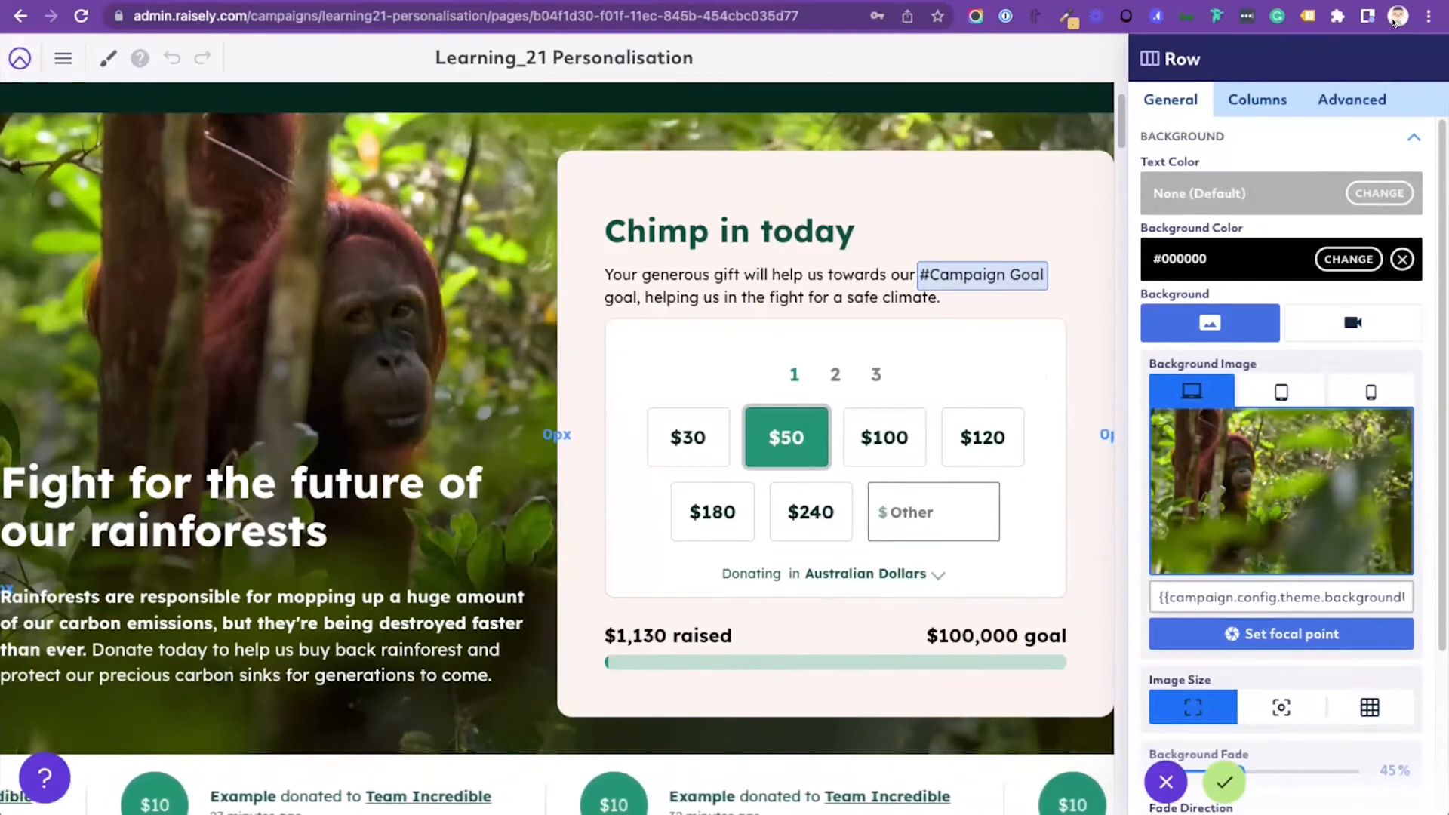
pyautogui.click(1352, 100)
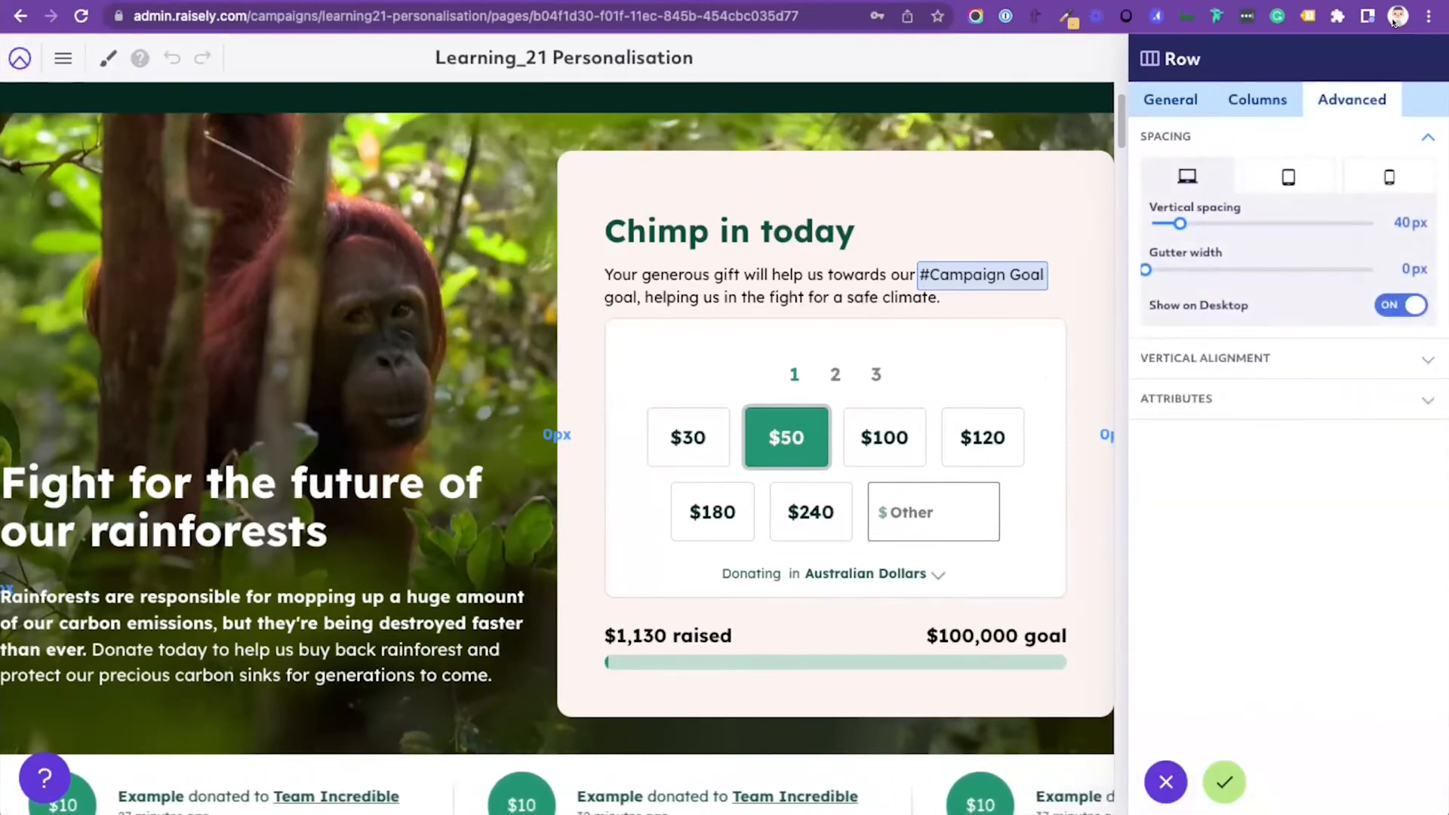
pyautogui.click(1177, 399)
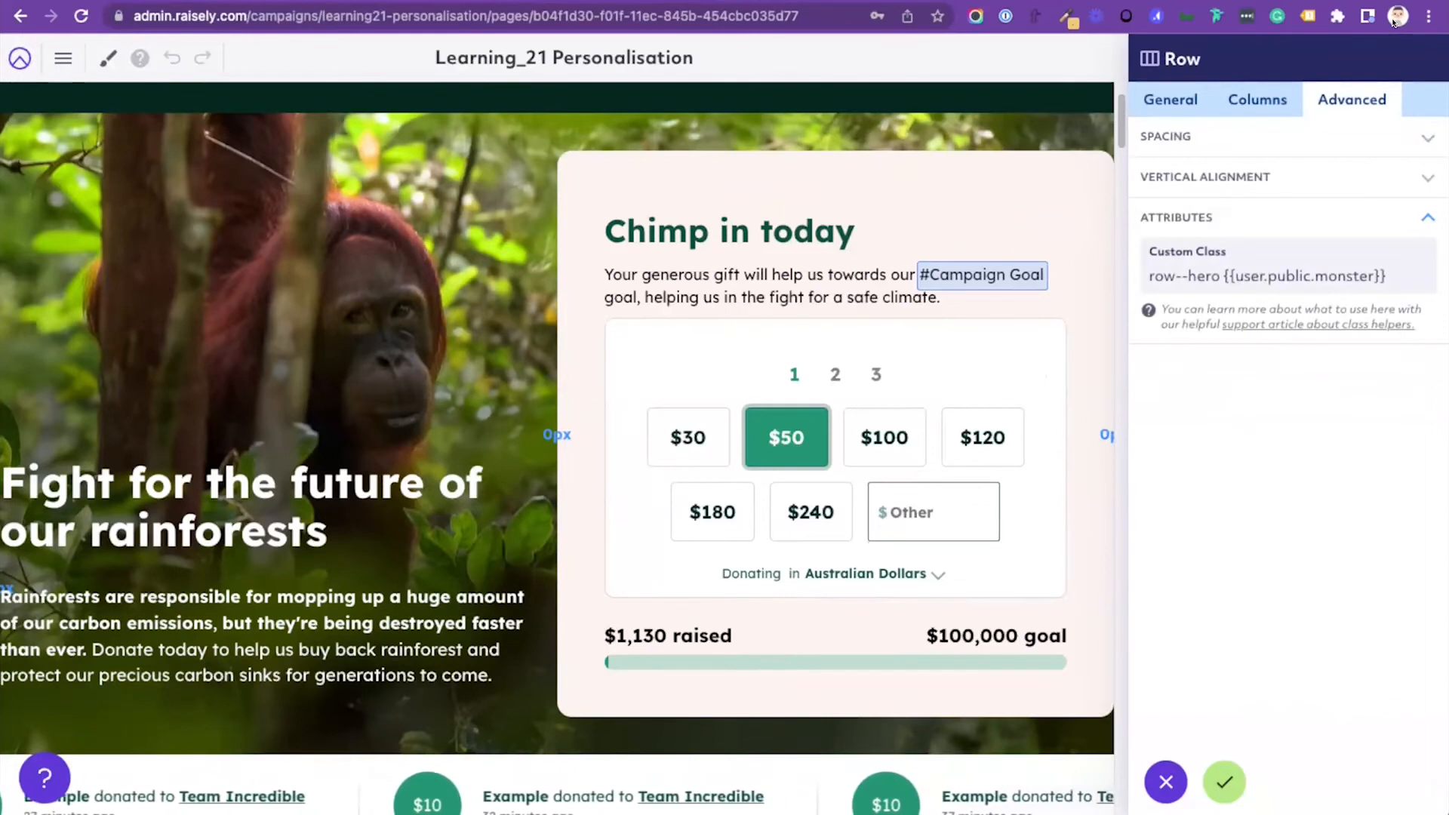
pyautogui.click(1244, 276)
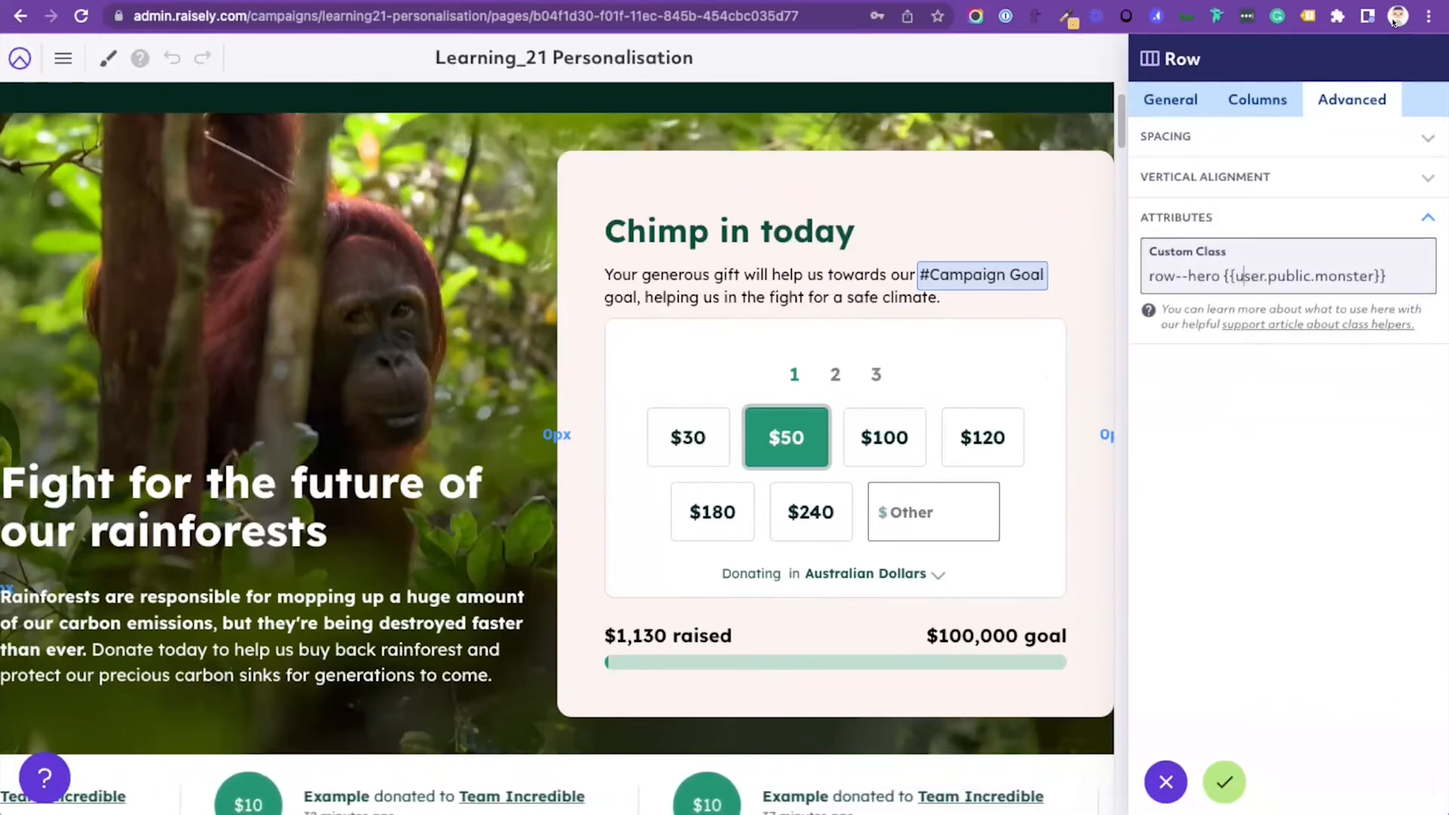
pyautogui.moveTo(1223, 276); pyautogui.dragTo(1386, 277)
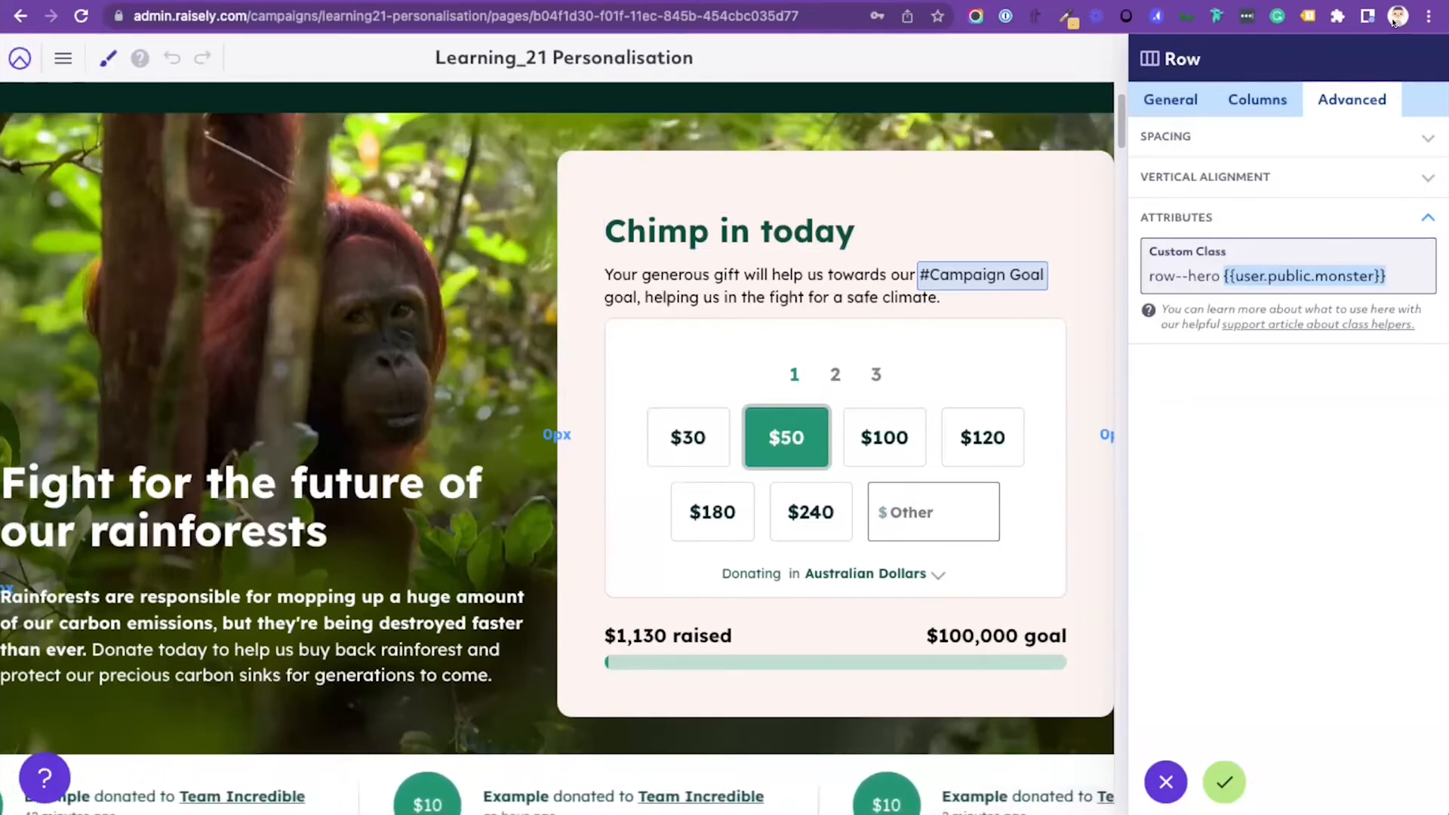
# Step: Close the hero row's settings and examine the custom CSS rule that styles the hero row's background
pyautogui.click(1225, 782)
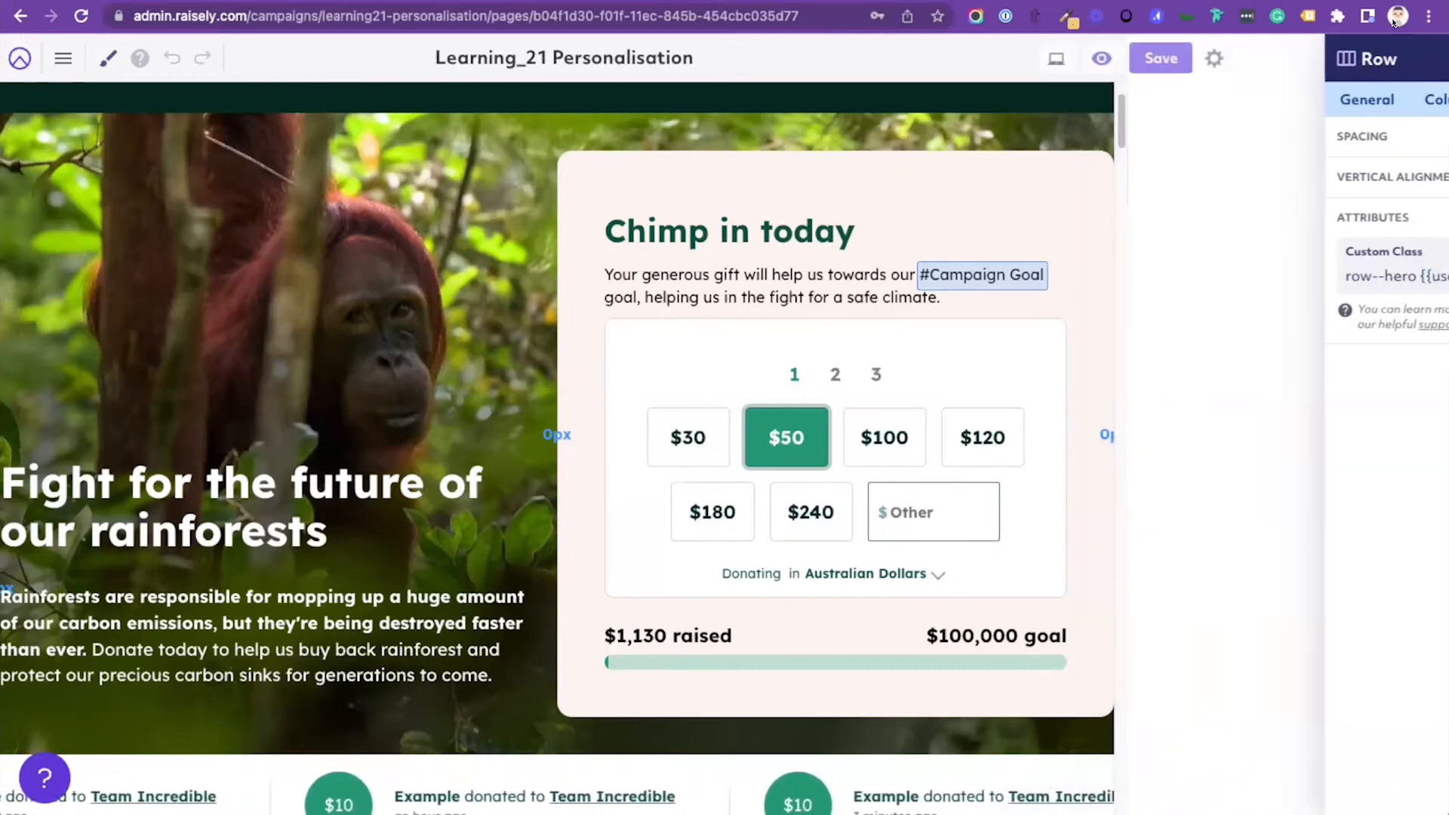
pyautogui.click(108, 58)
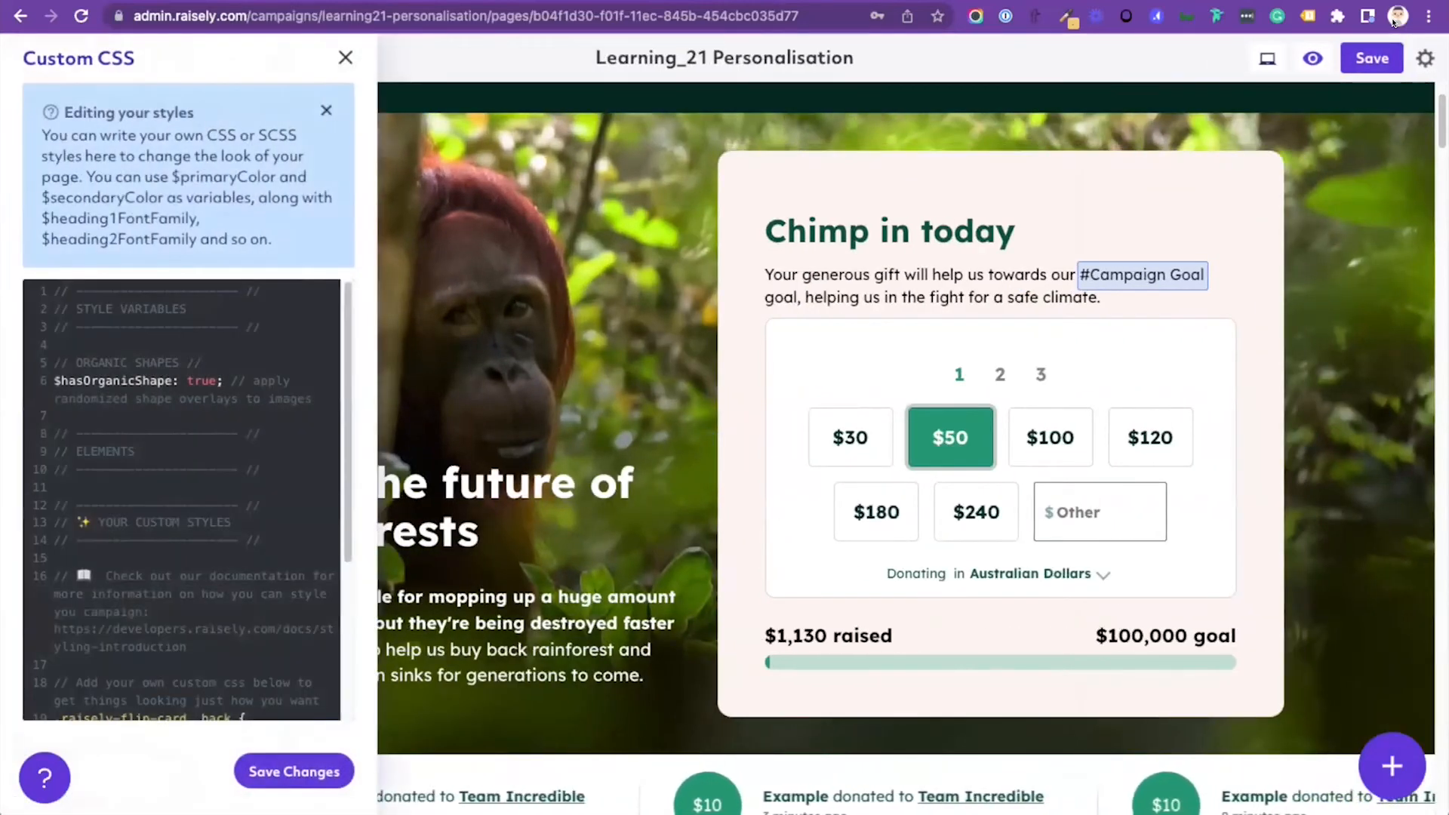
pyautogui.scroll(-3, 181, 498)
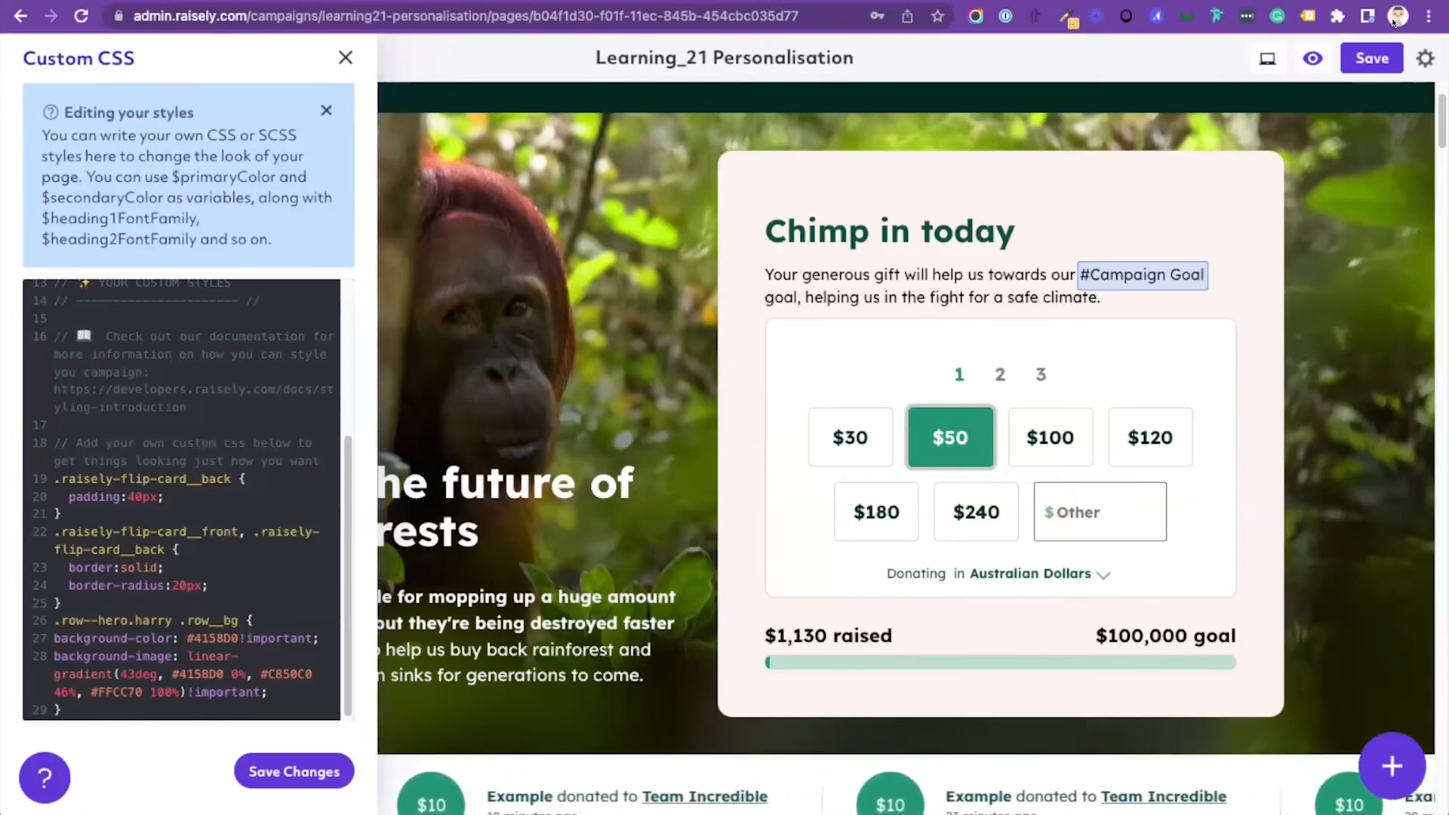
pyautogui.click(345, 57)
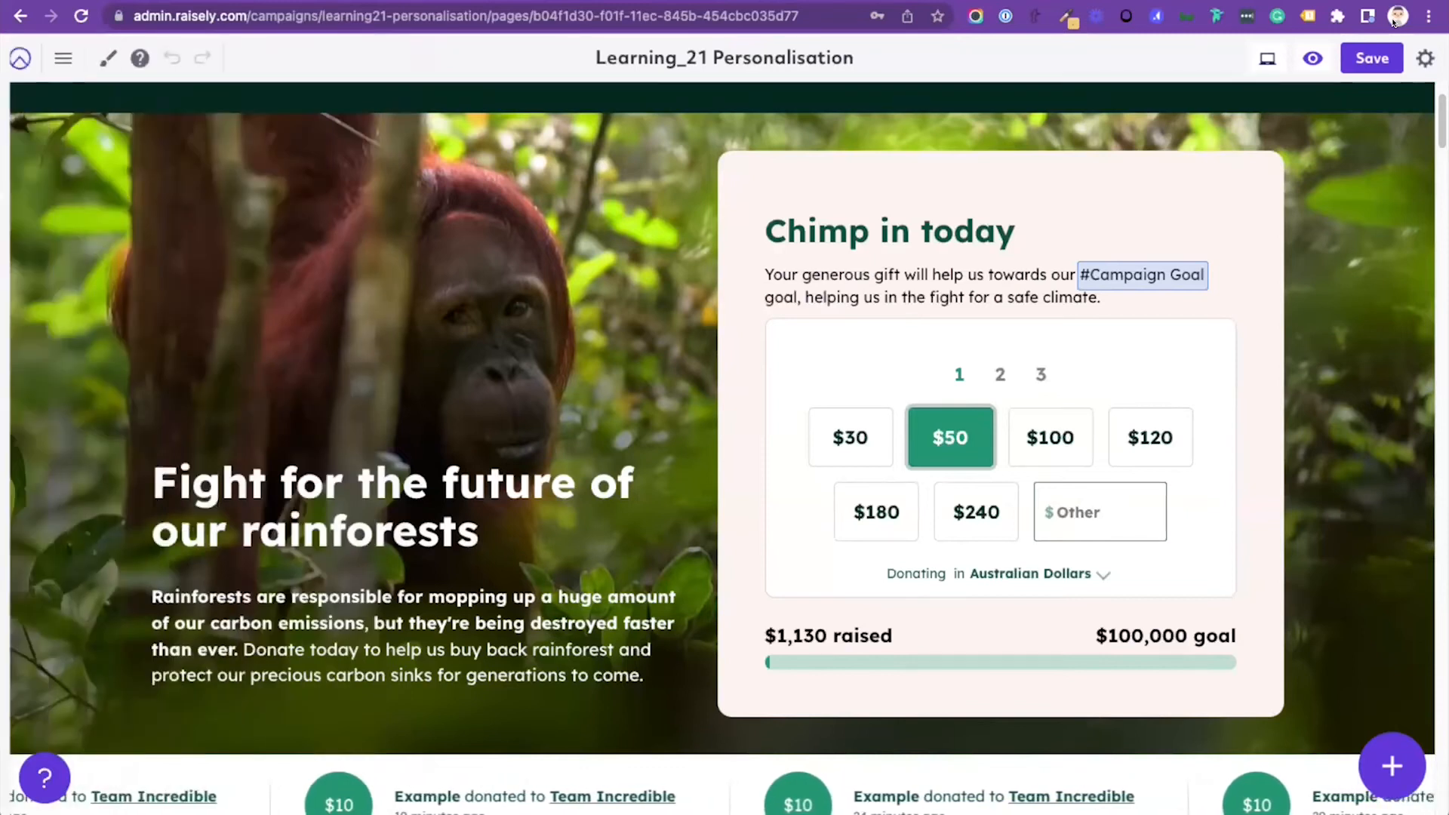
# Step: Review the custom class in the hero row's advanced attributes again and close the row settings without changes
pyautogui.click(1340, 131)
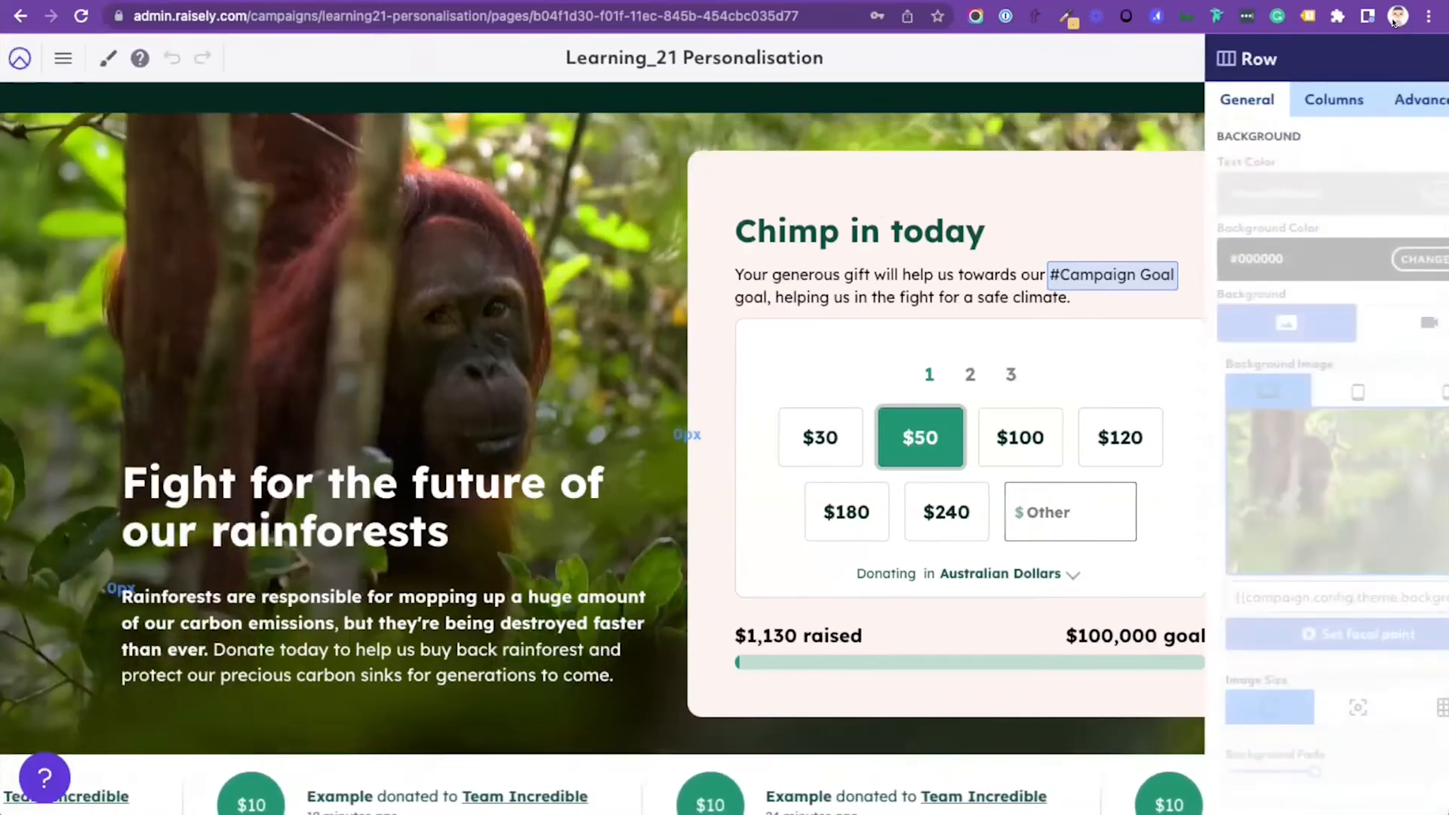
pyautogui.click(1352, 99)
pyautogui.click(1208, 399)
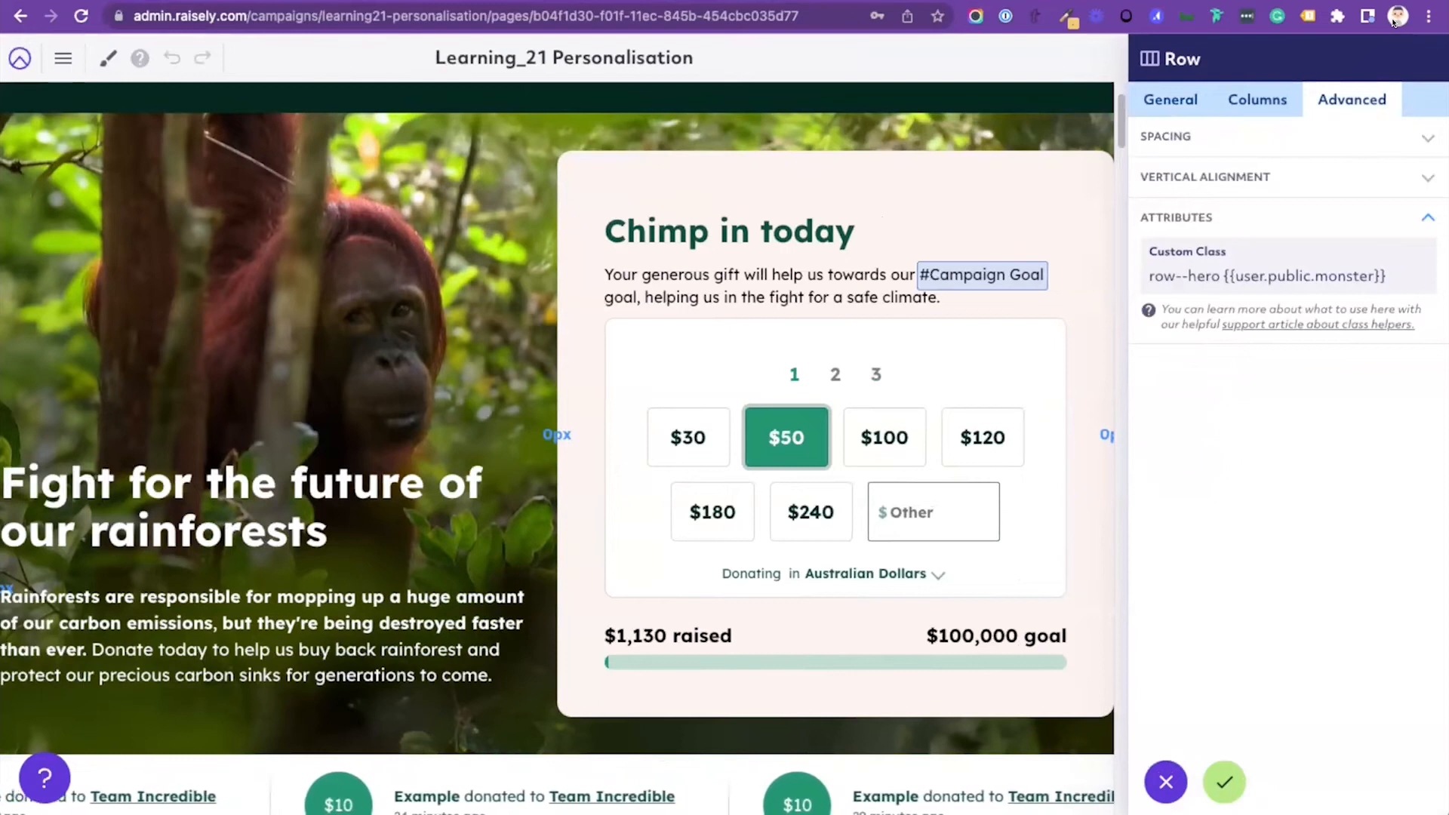
pyautogui.click(1167, 782)
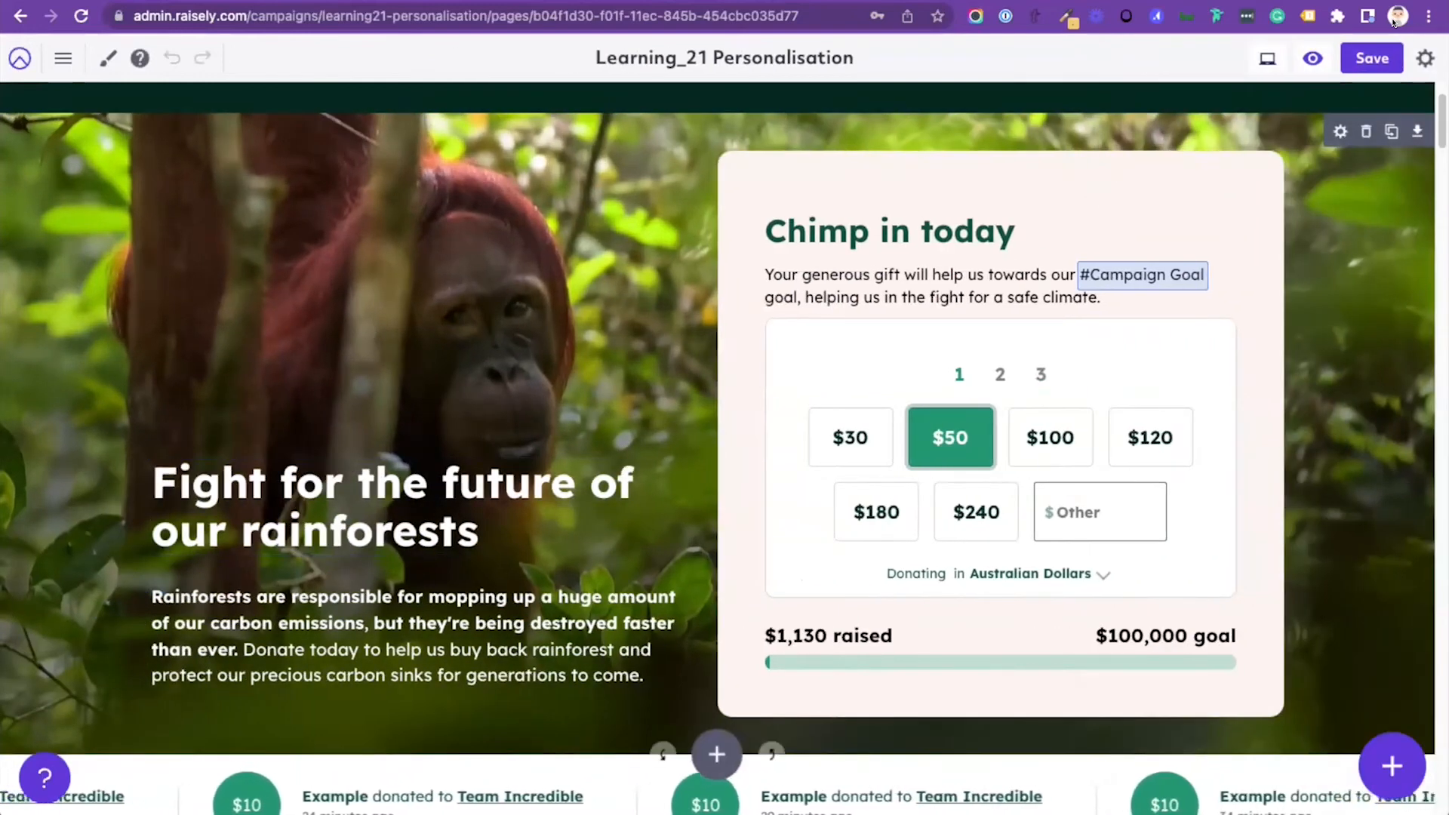
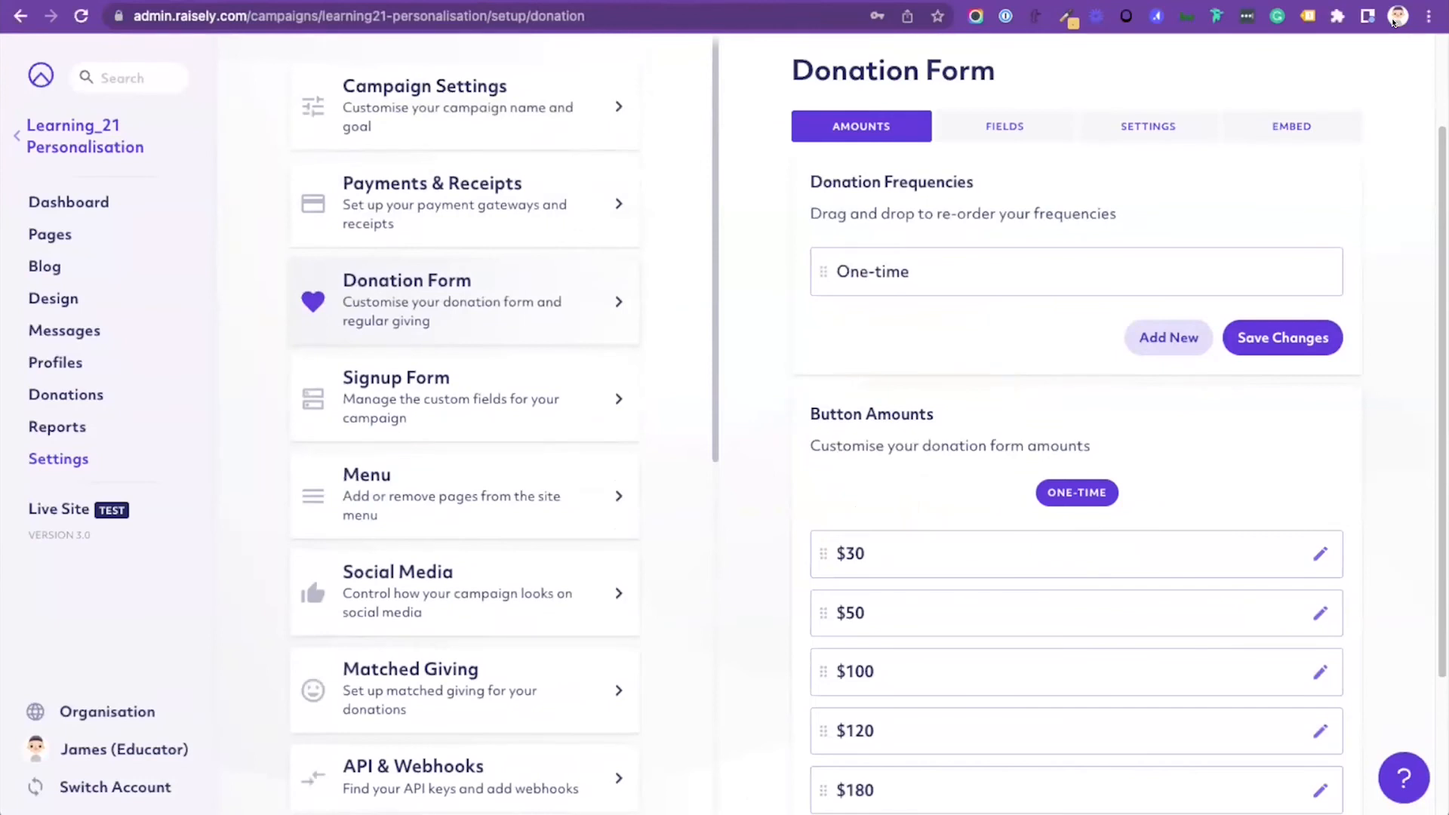
# Step: Inspect the custom CSS classes of the $30, $50 and $100 donation button amounts, then close their details without changes
pyautogui.scroll(-3, 1076, 483)
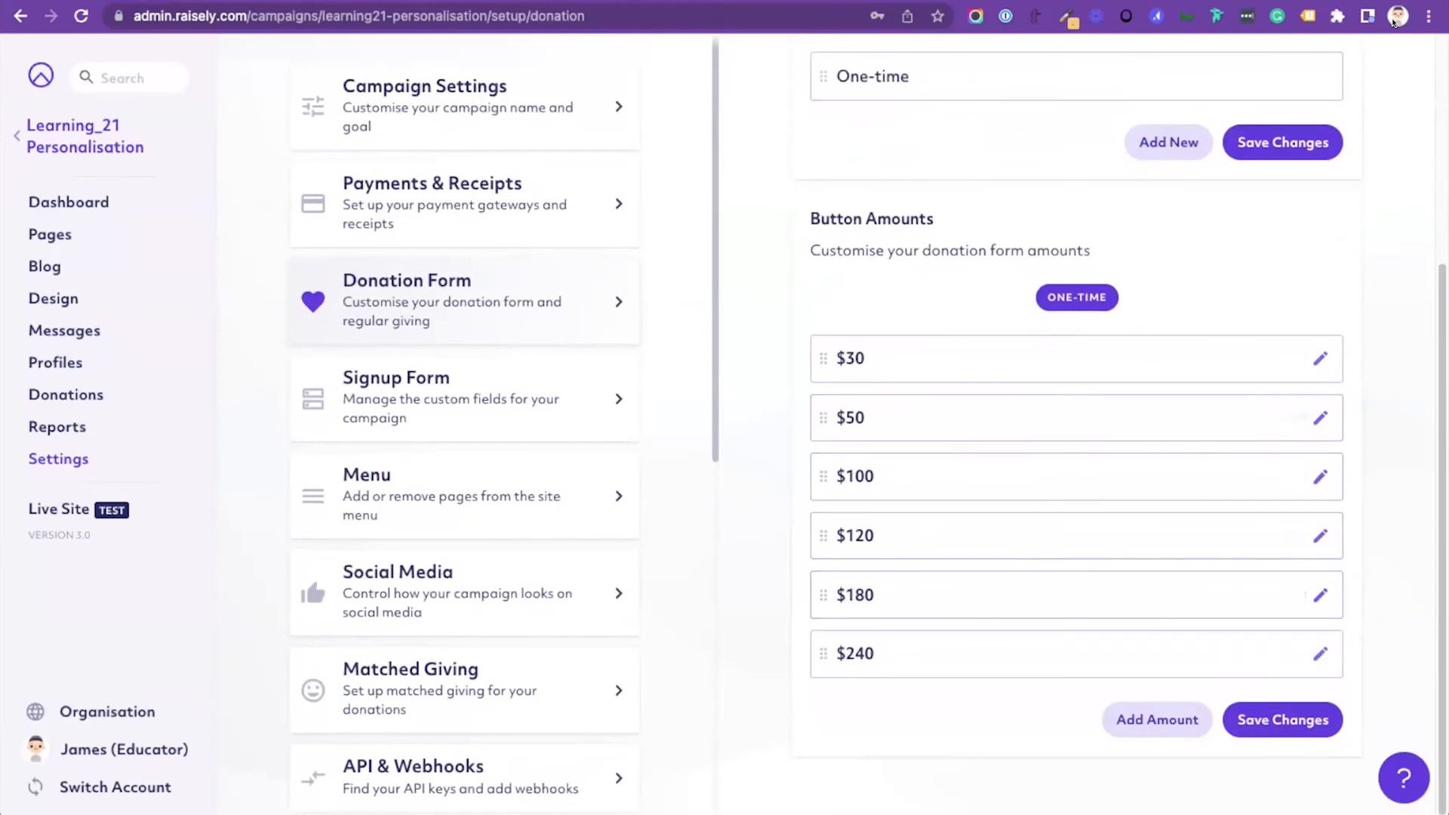
pyautogui.click(1320, 359)
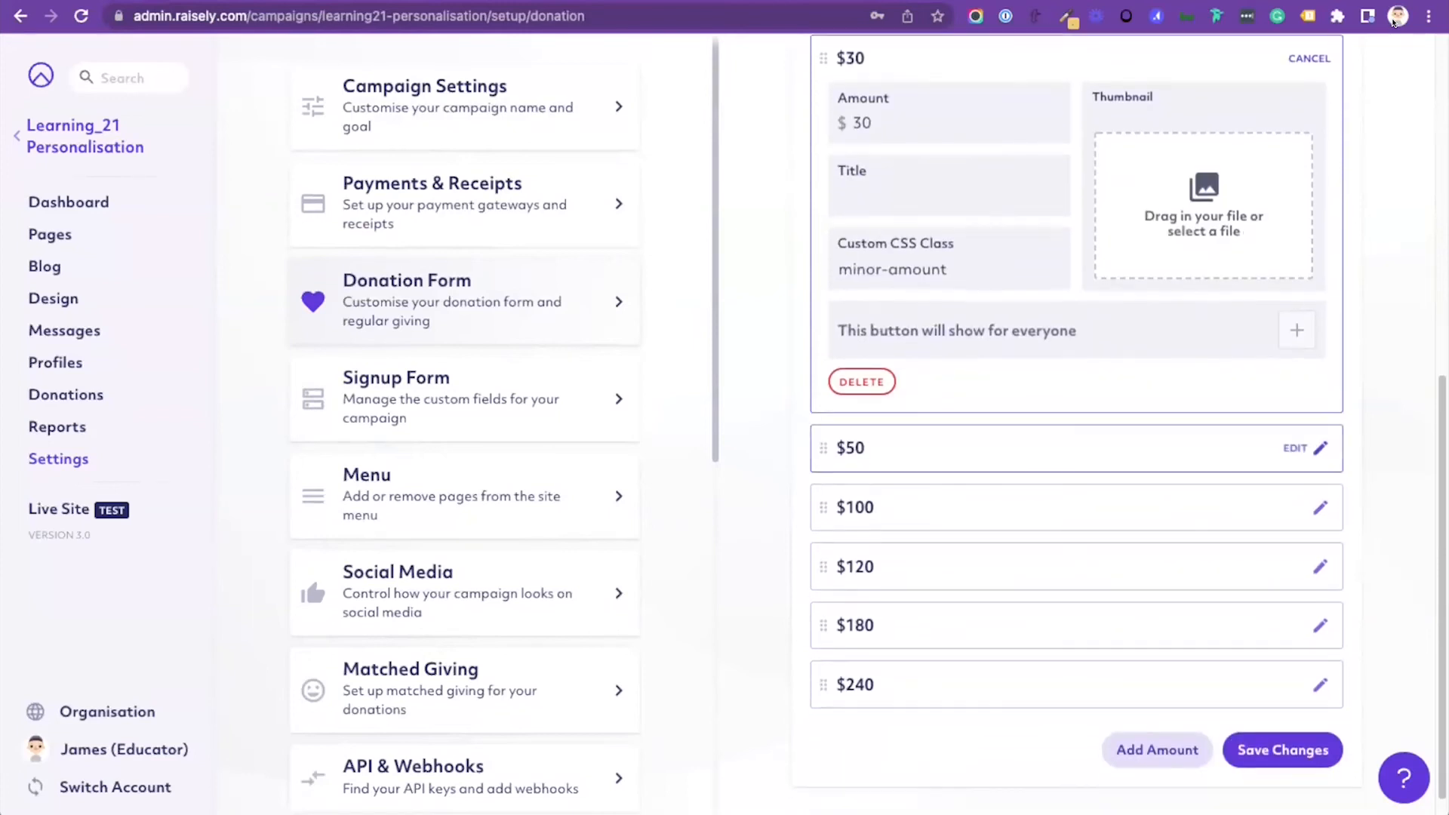
pyautogui.click(1320, 449)
pyautogui.scroll(-2, 1320, 448)
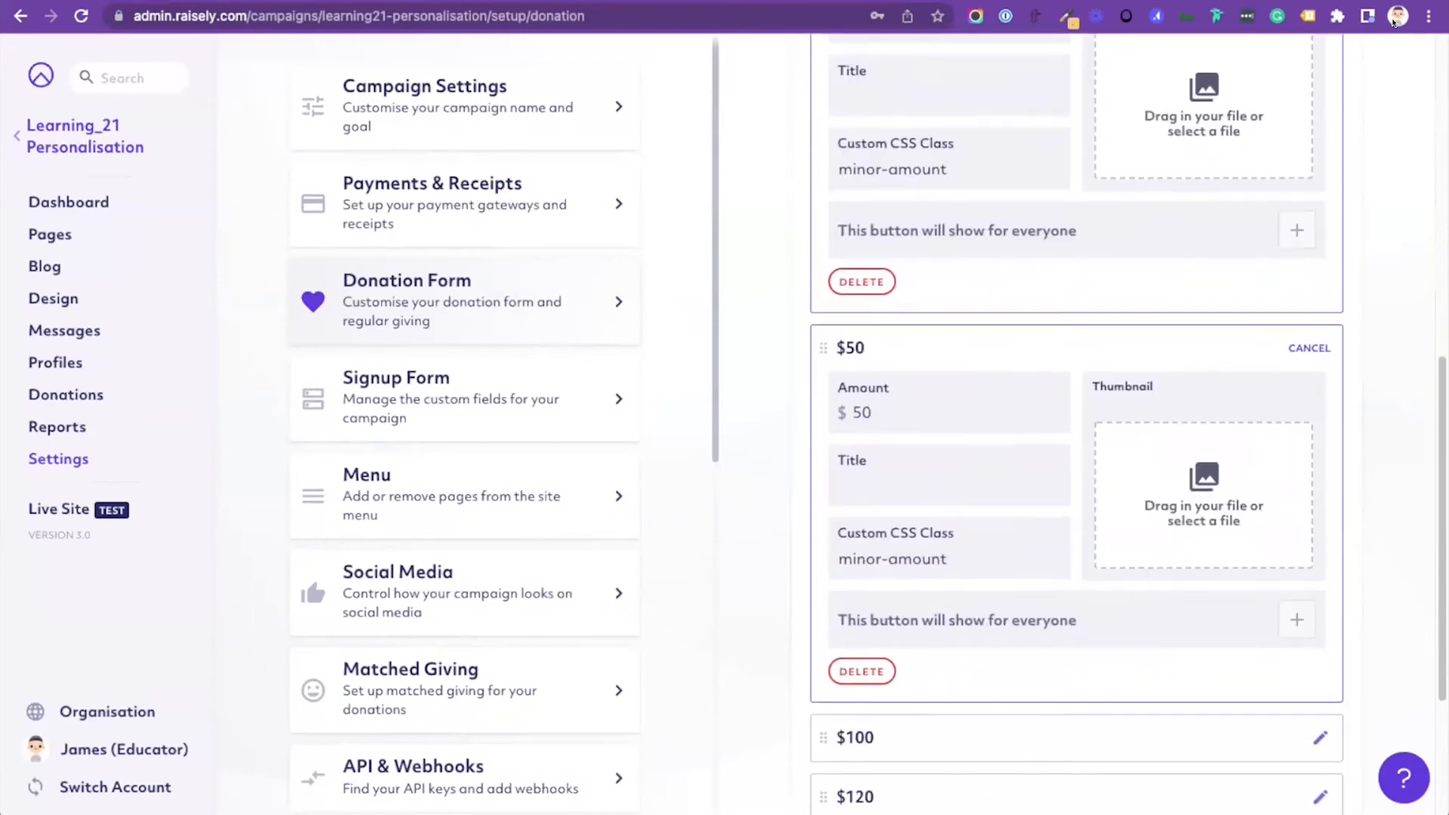
pyautogui.click(1310, 278)
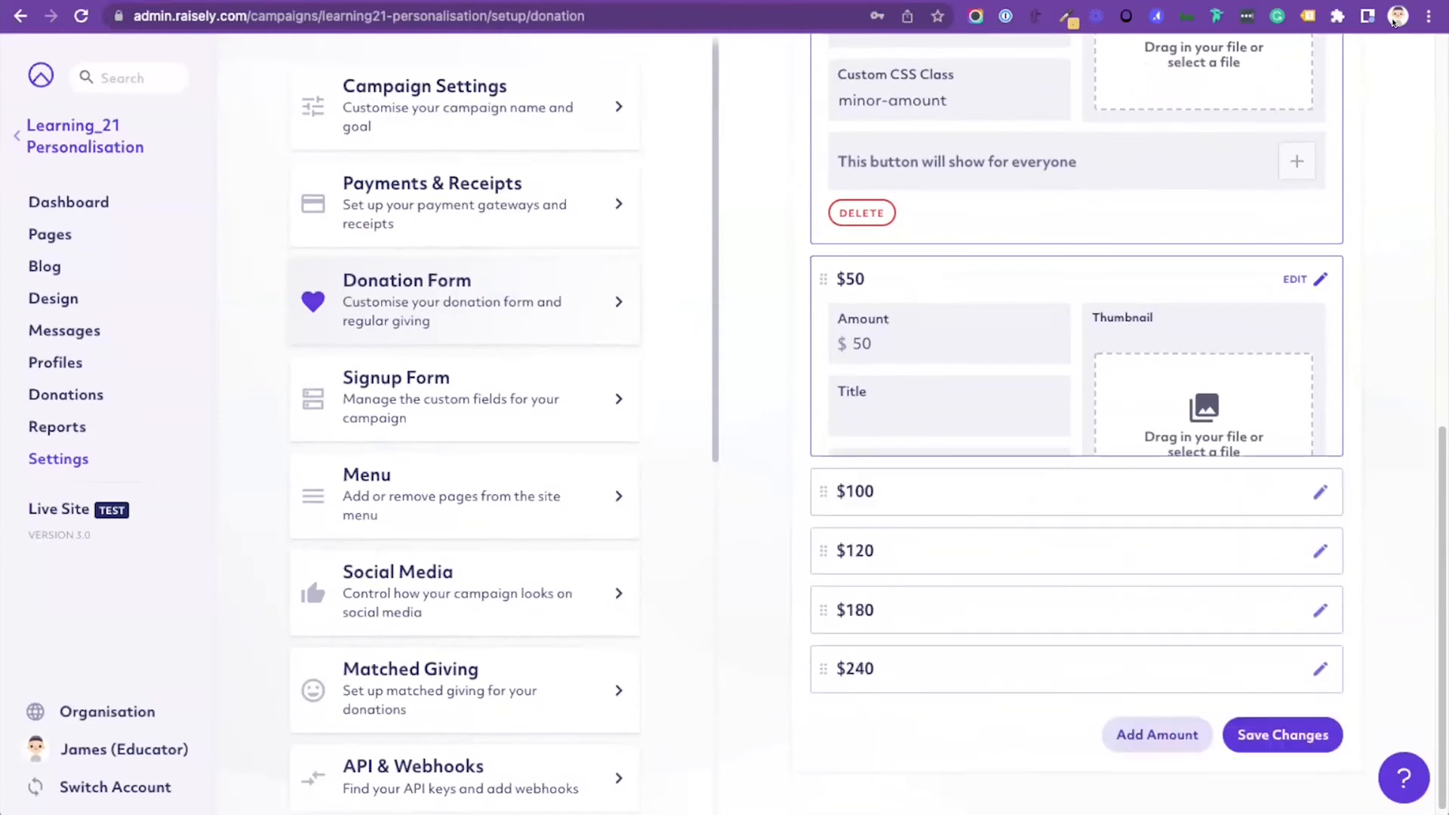
pyautogui.click(1319, 468)
pyautogui.click(1310, 466)
pyautogui.scroll(1, 1309, 466)
pyautogui.click(1310, 110)
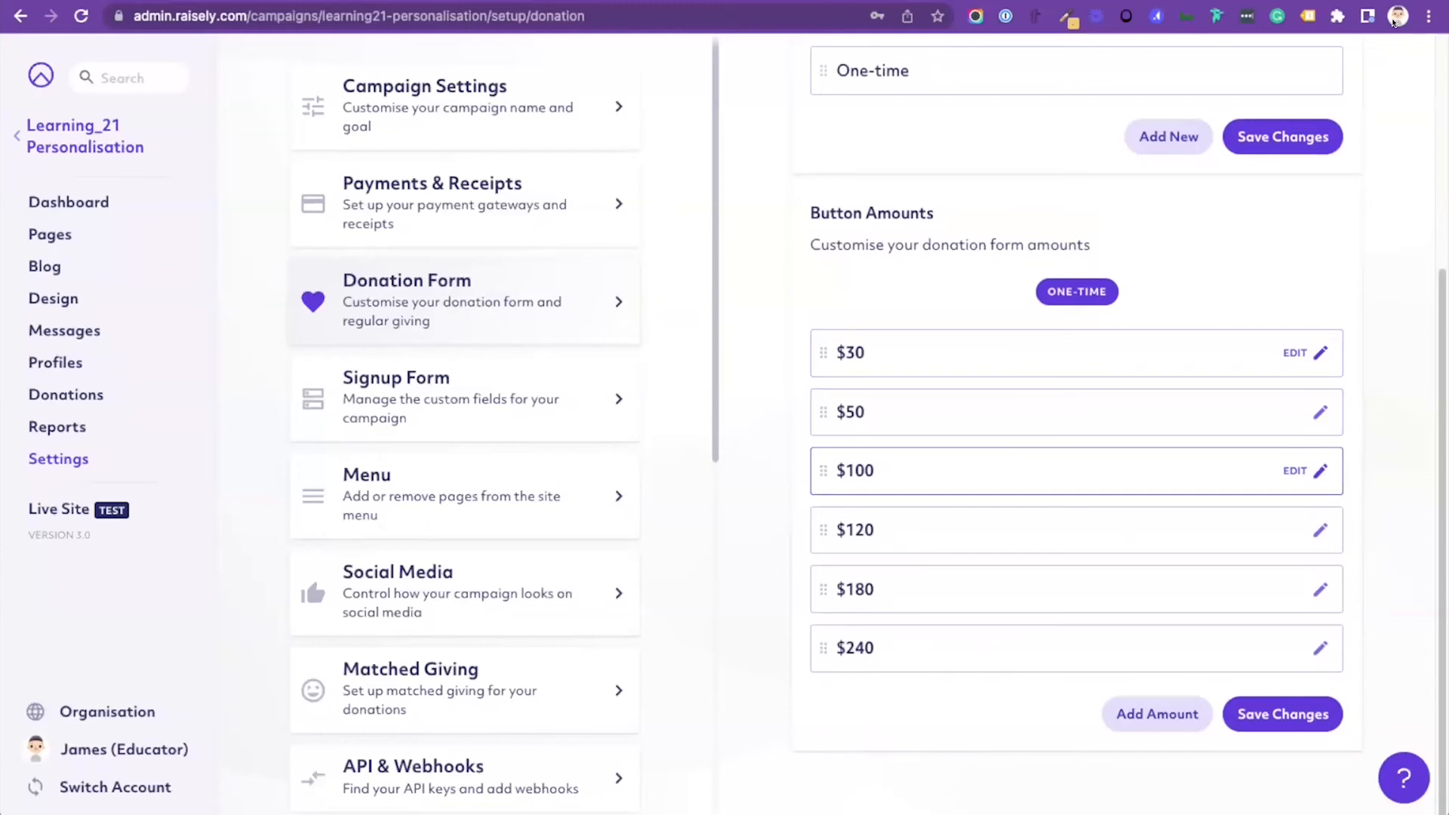
# Step: Check the custom CSS classes of the $120, $180 and $240 donation button amounts and close each without changes
pyautogui.click(1311, 530)
pyautogui.scroll(-3, 1312, 530)
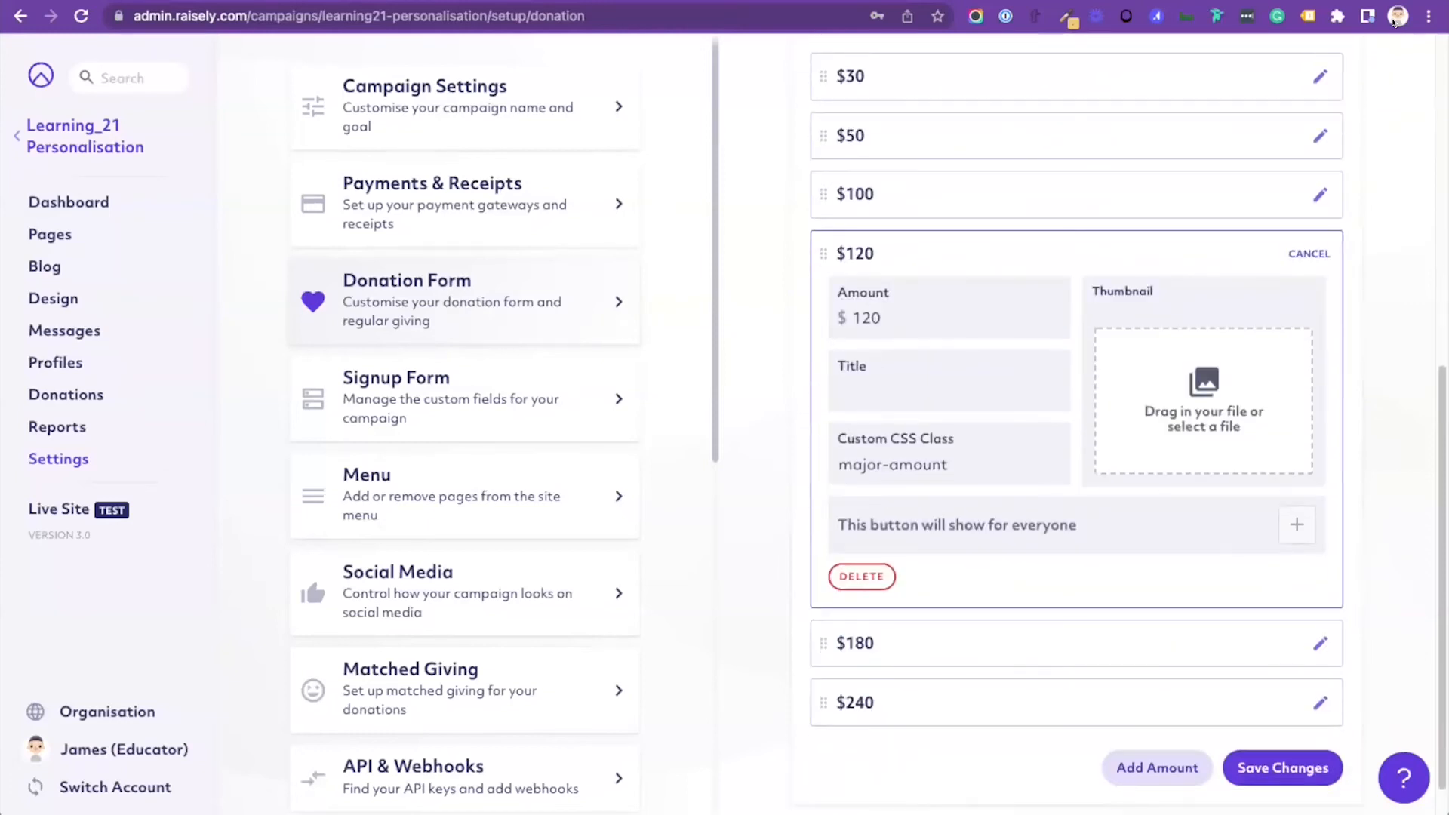
pyautogui.scroll(-1, 1311, 638)
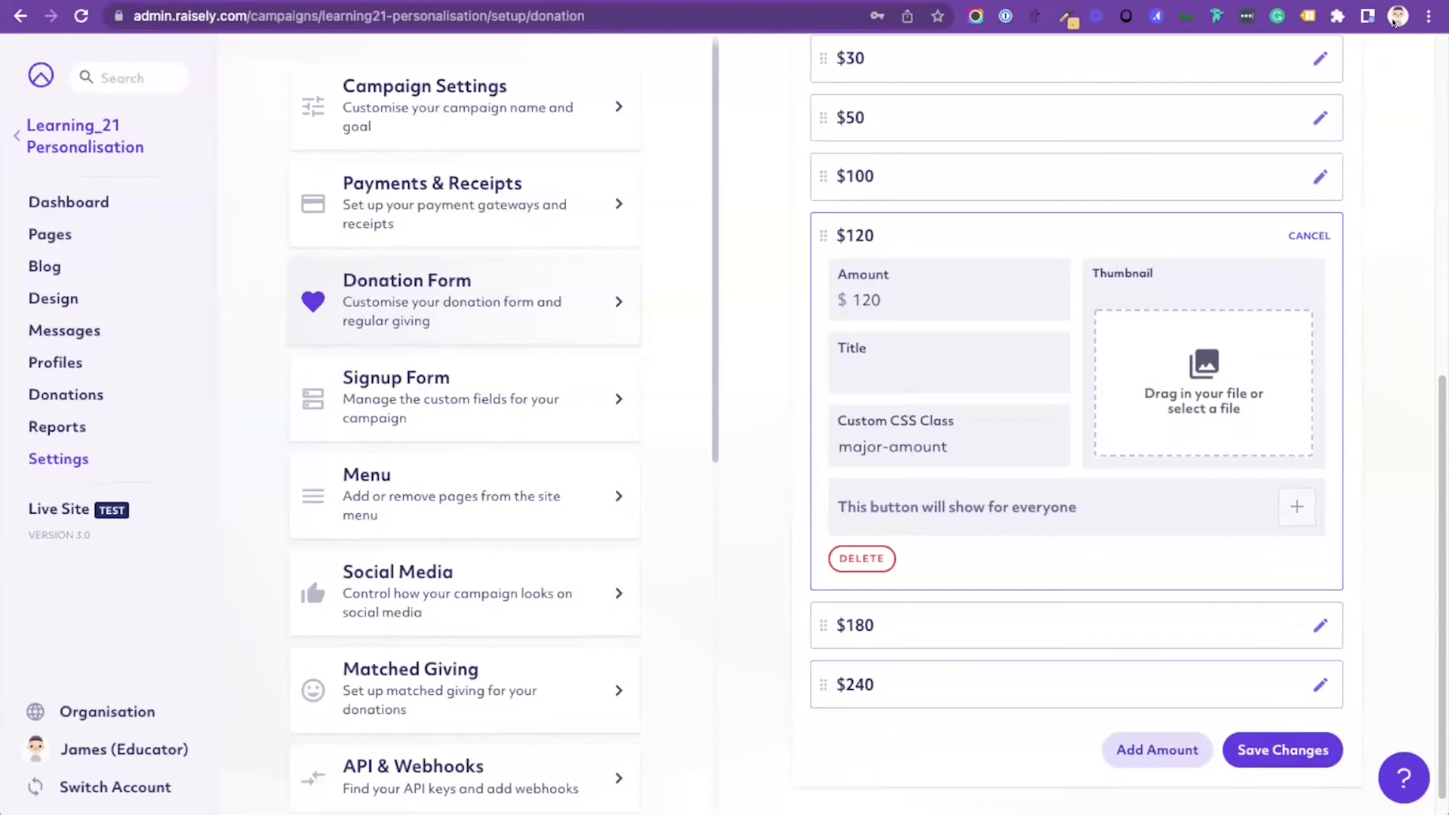
pyautogui.click(1310, 235)
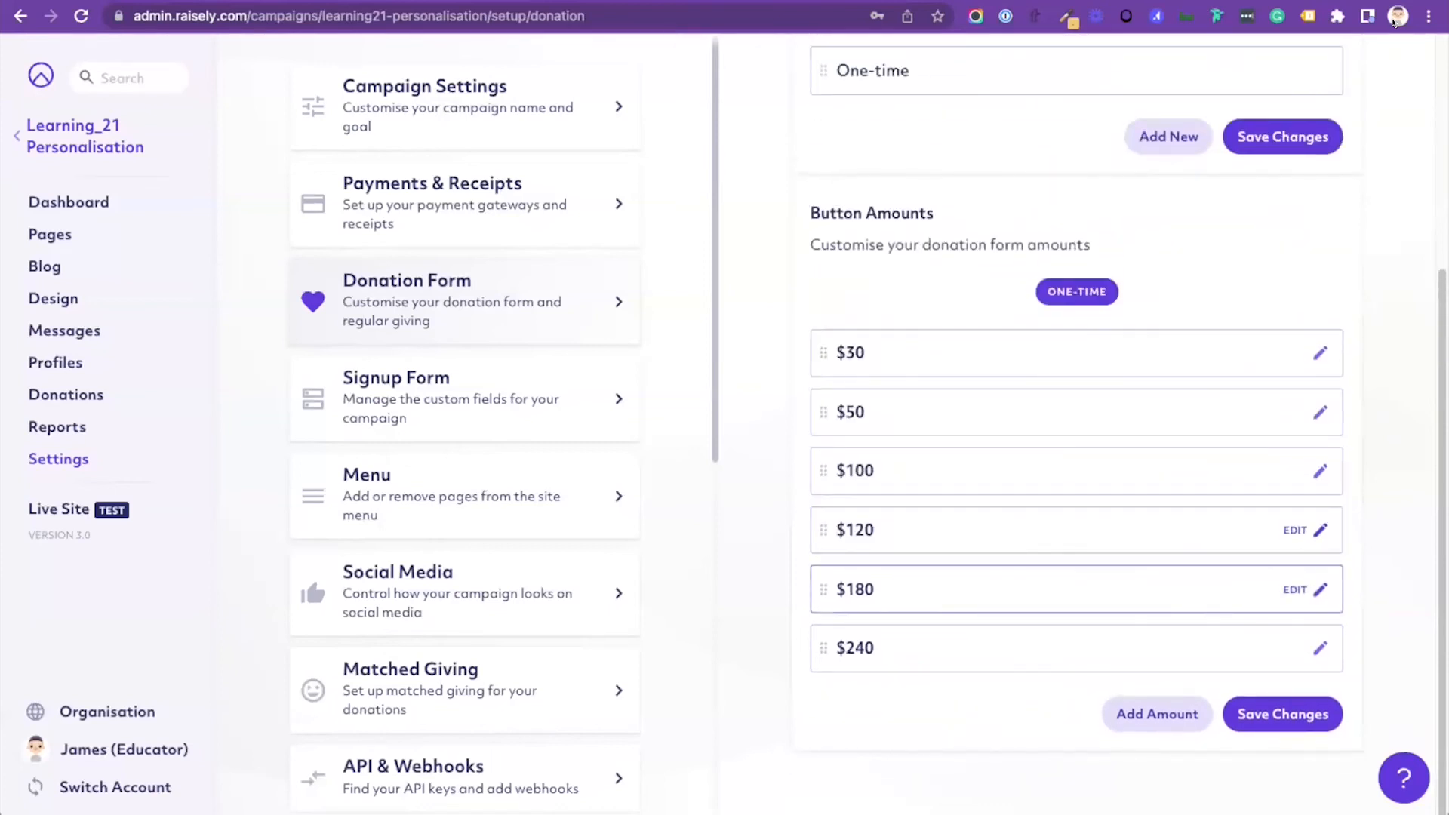
pyautogui.click(1317, 588)
pyautogui.scroll(-3, 1317, 589)
pyautogui.click(1310, 334)
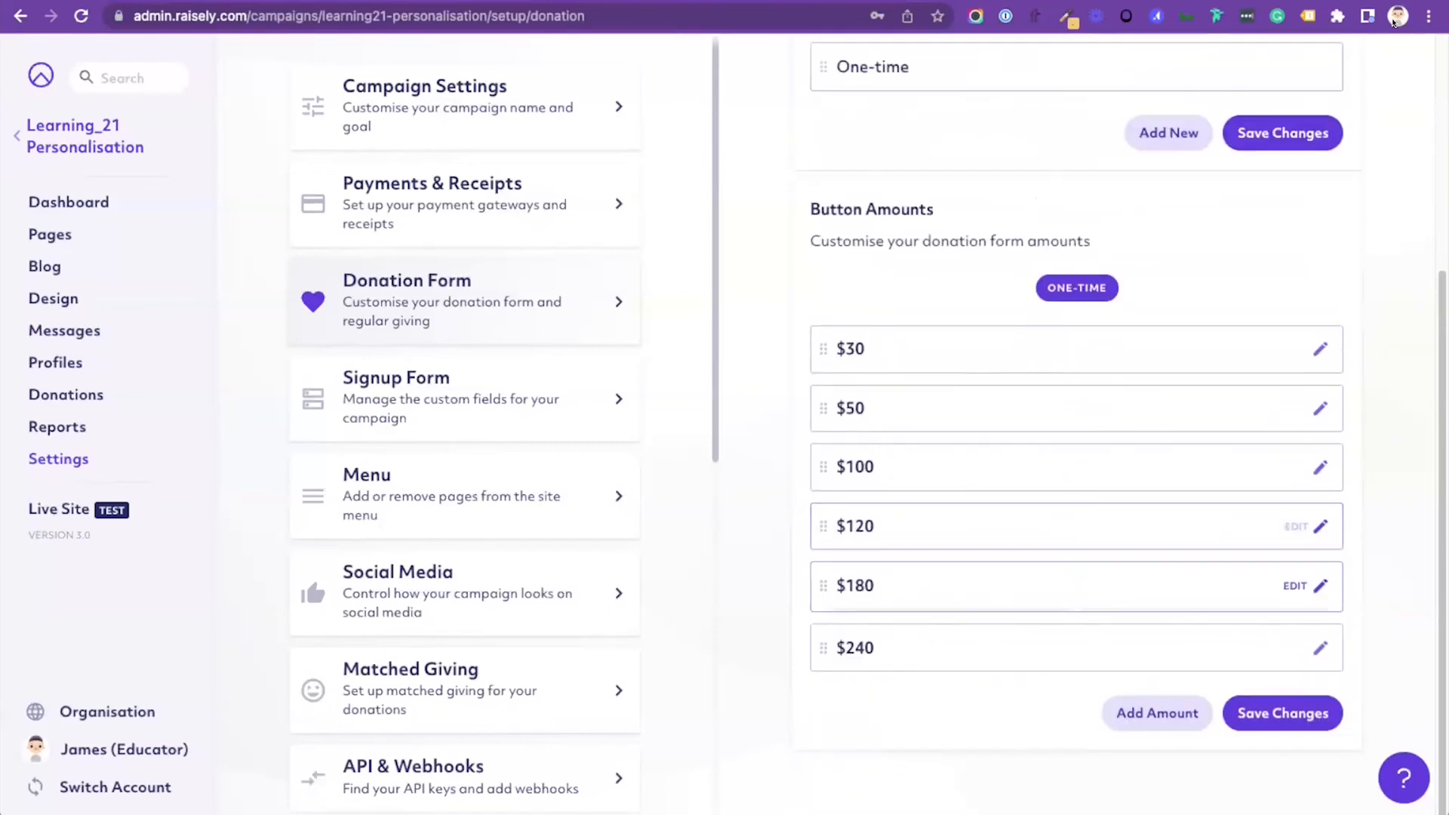
pyautogui.click(1320, 647)
pyautogui.scroll(-3, 1320, 647)
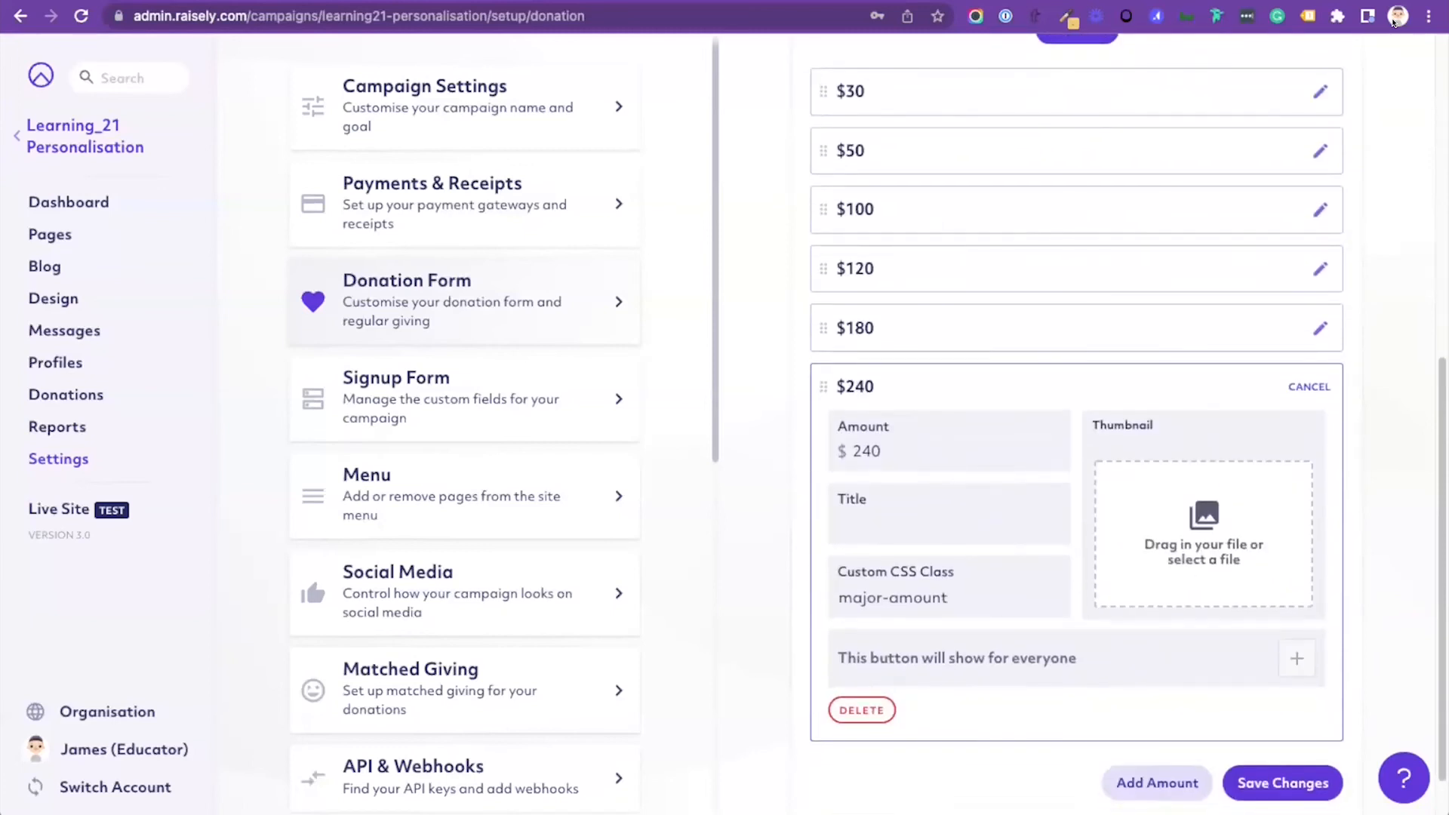
pyautogui.click(1310, 387)
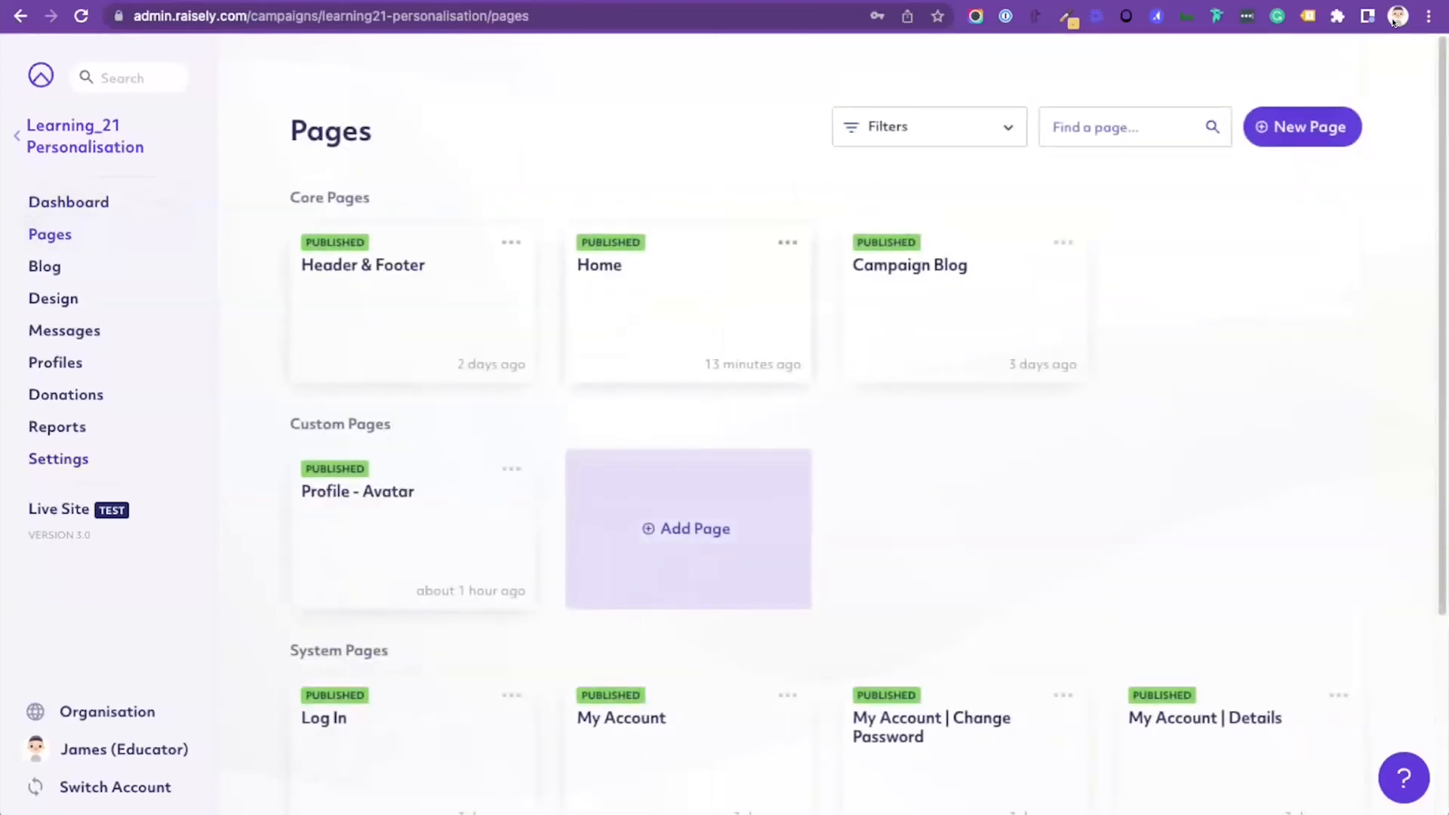
# Step: Open the Home page for editing and review the donation form's custom class through its {{user.private.donorType}} merge field, accepting the block settings
pyautogui.click(689, 306)
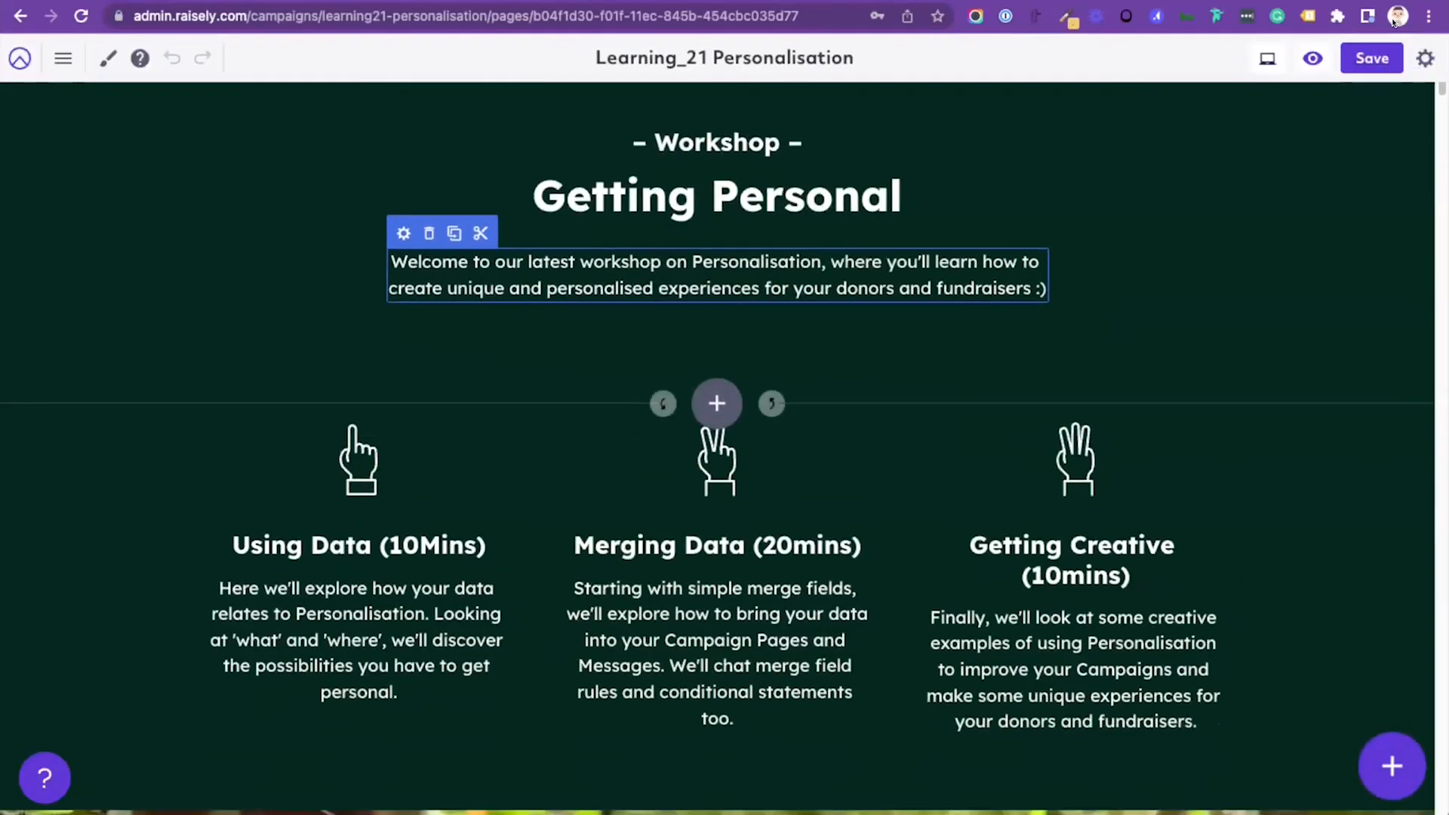
pyautogui.scroll(-10, 717, 445)
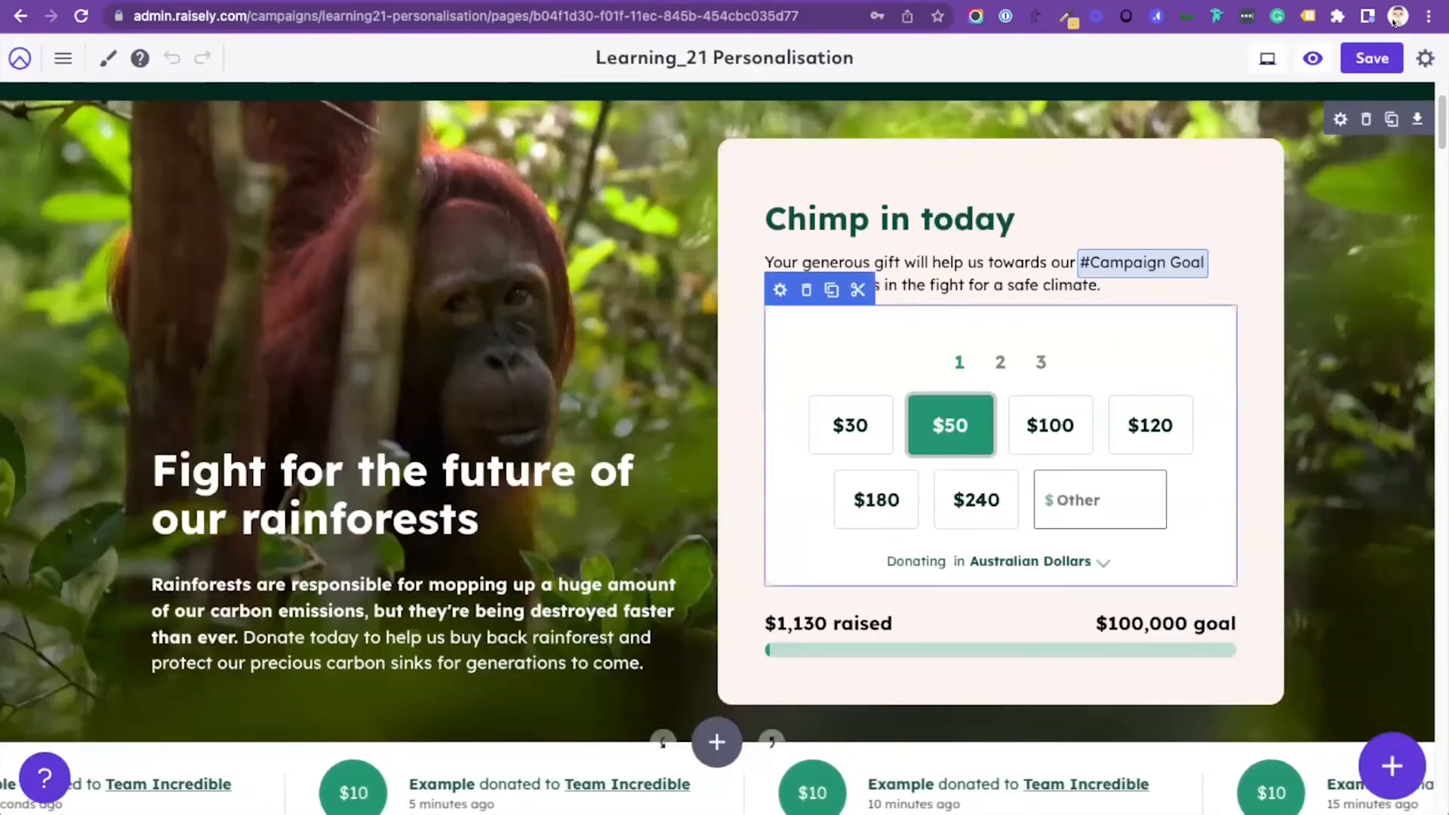
pyautogui.click(779, 290)
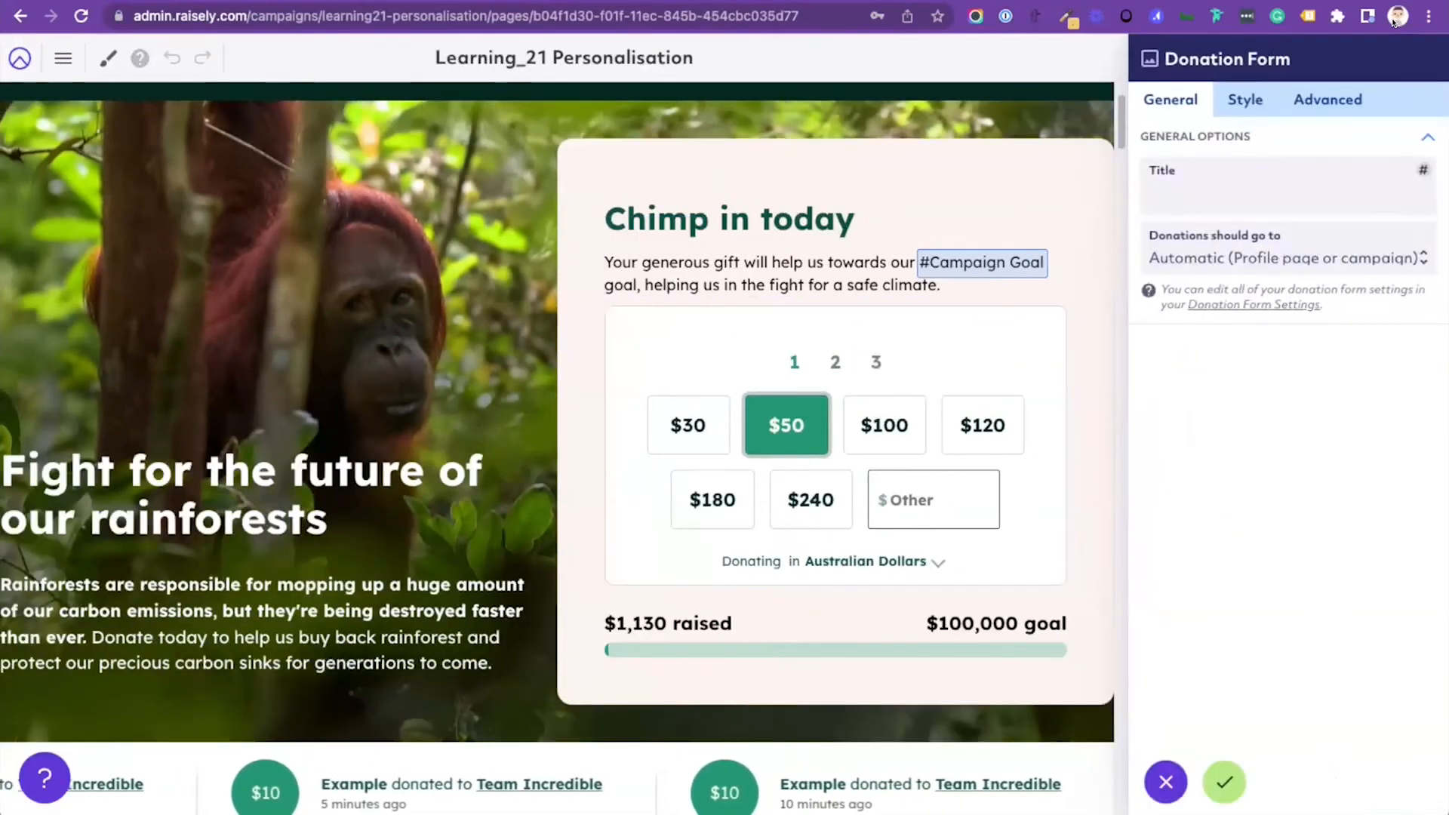
pyautogui.click(1328, 100)
pyautogui.click(1288, 359)
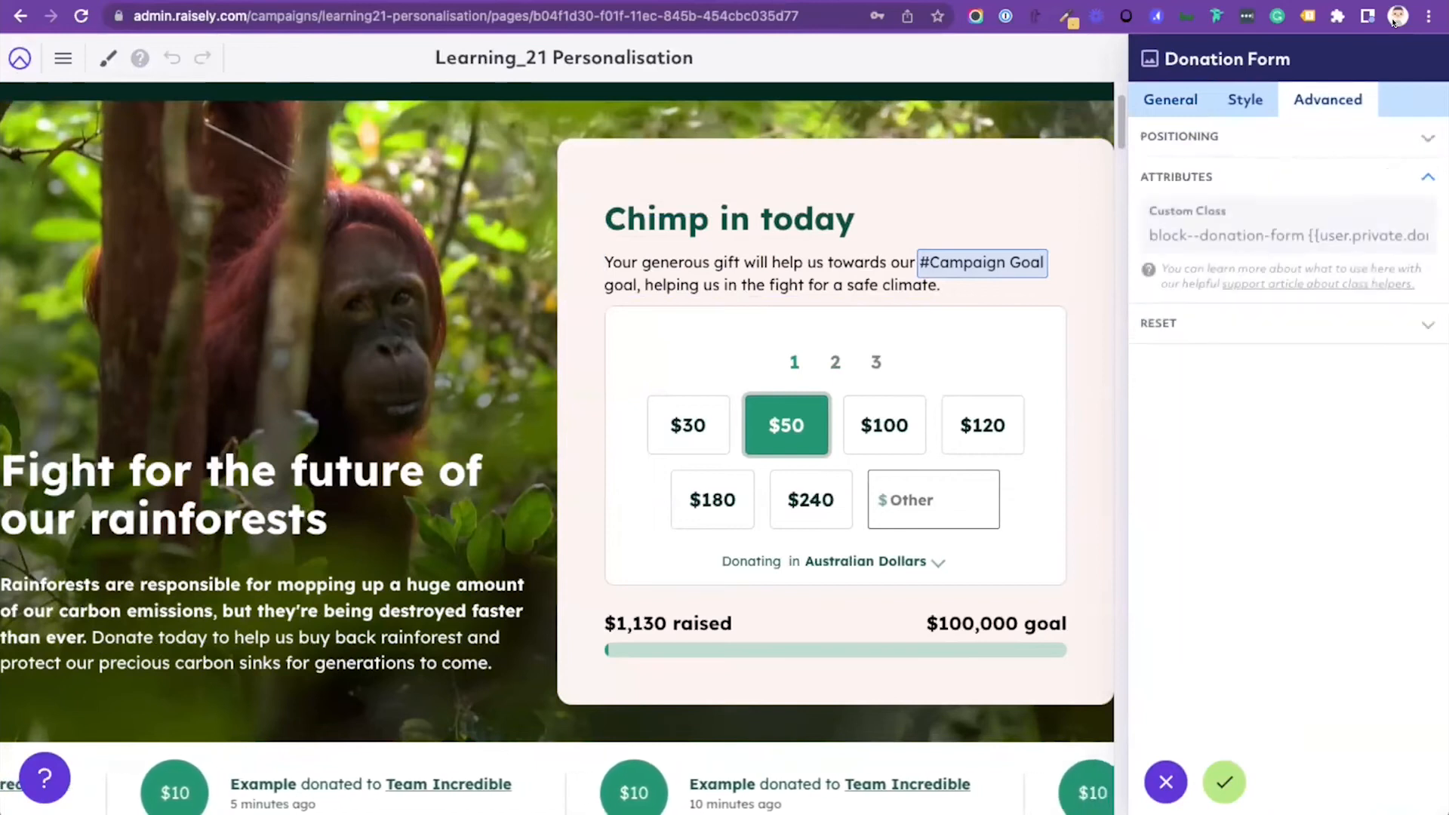
pyautogui.write('norType}}')
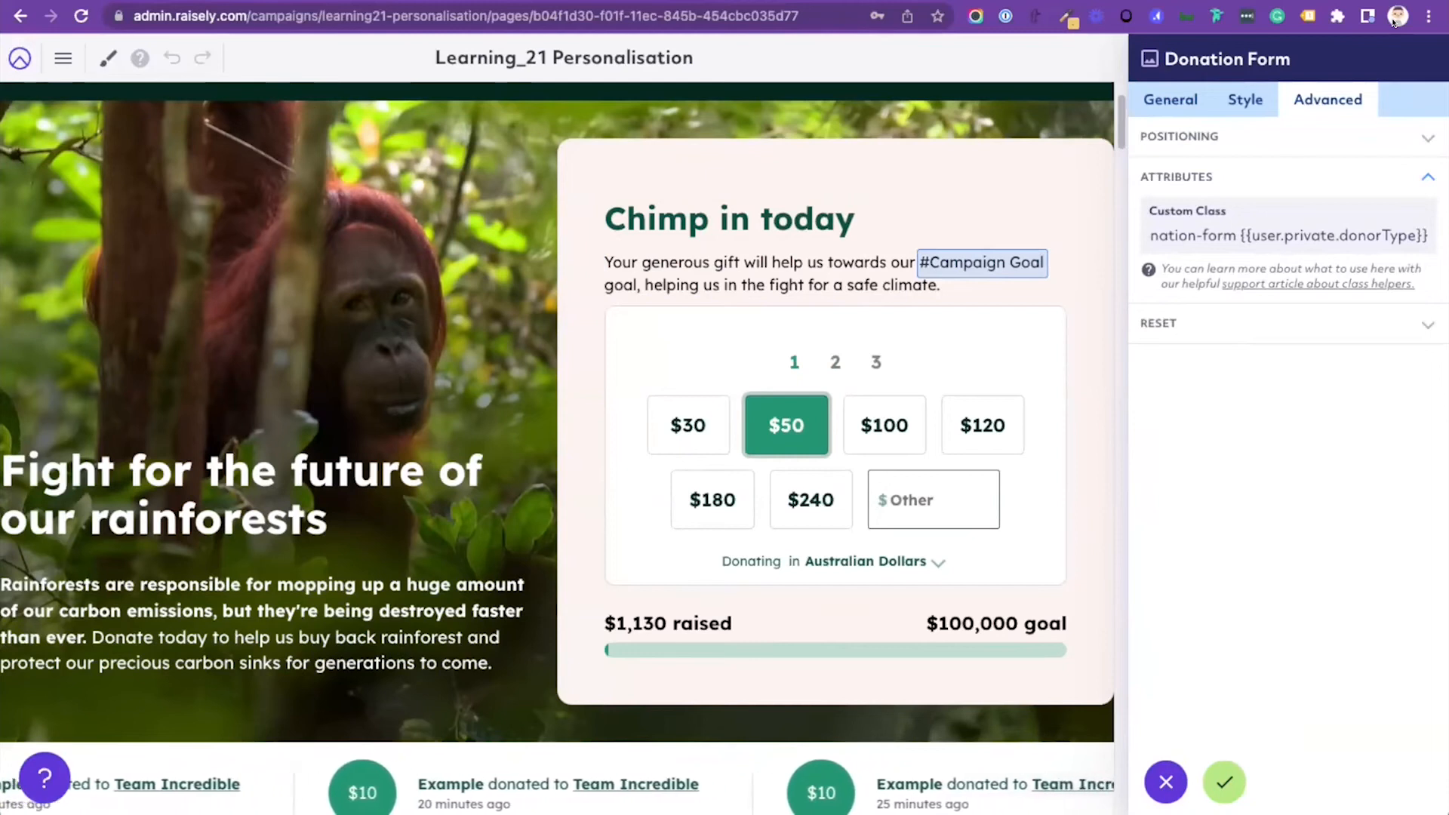
pyautogui.click(1225, 782)
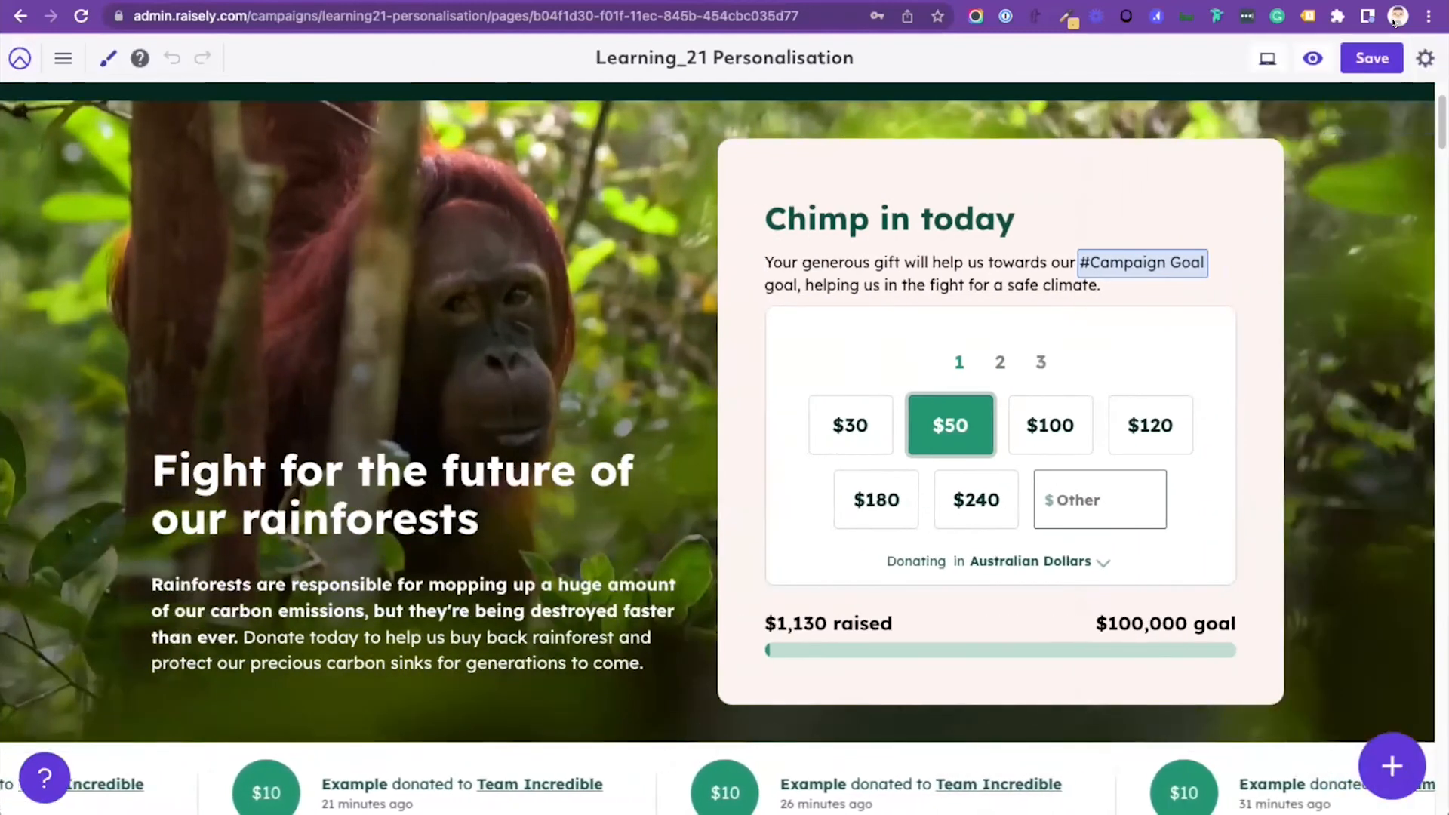
# Step: Open the custom CSS and start a new .donation-form.major rule below the hero row's background rule
pyautogui.press('c')
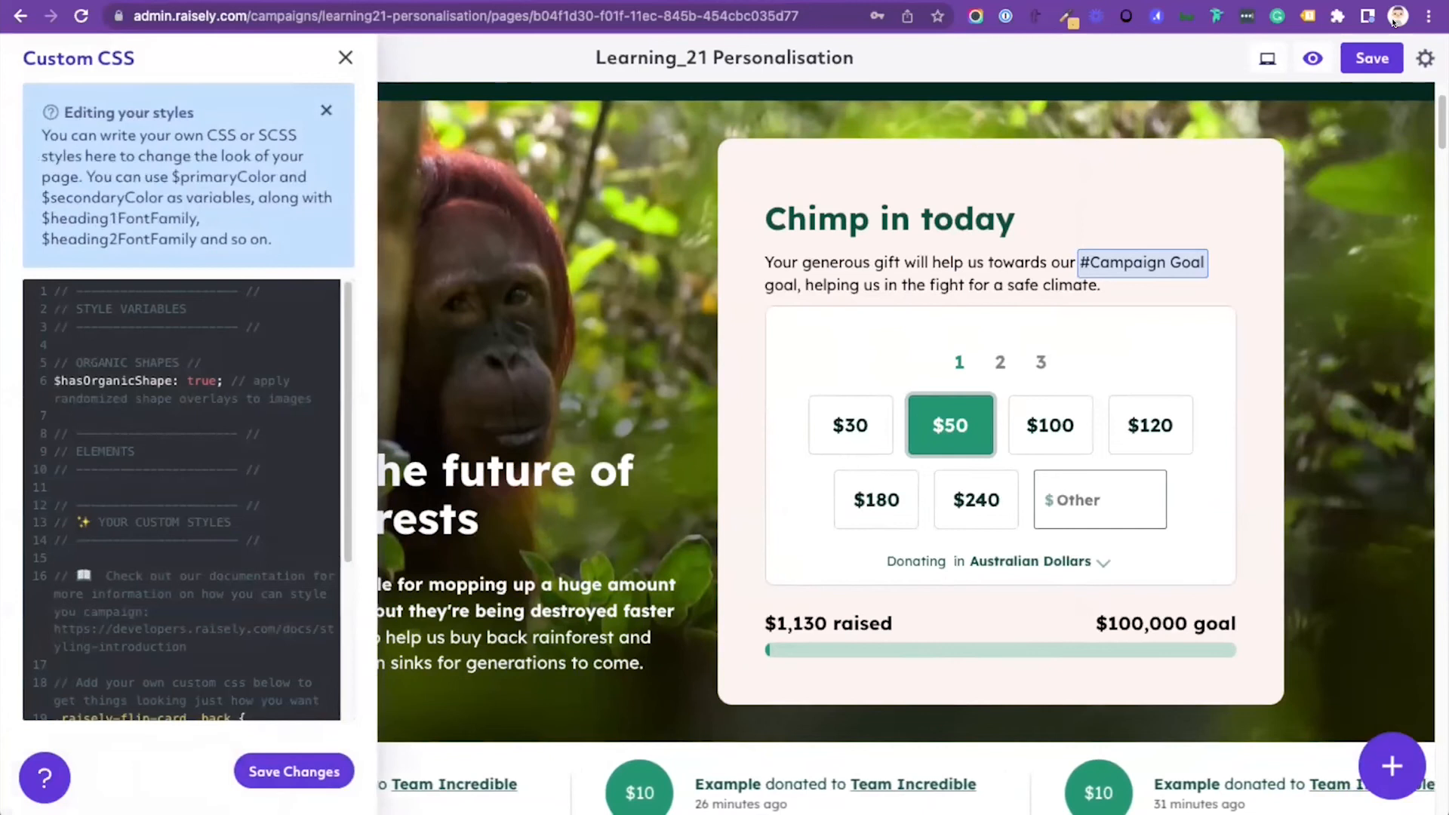
pyautogui.scroll(-3, 181, 500)
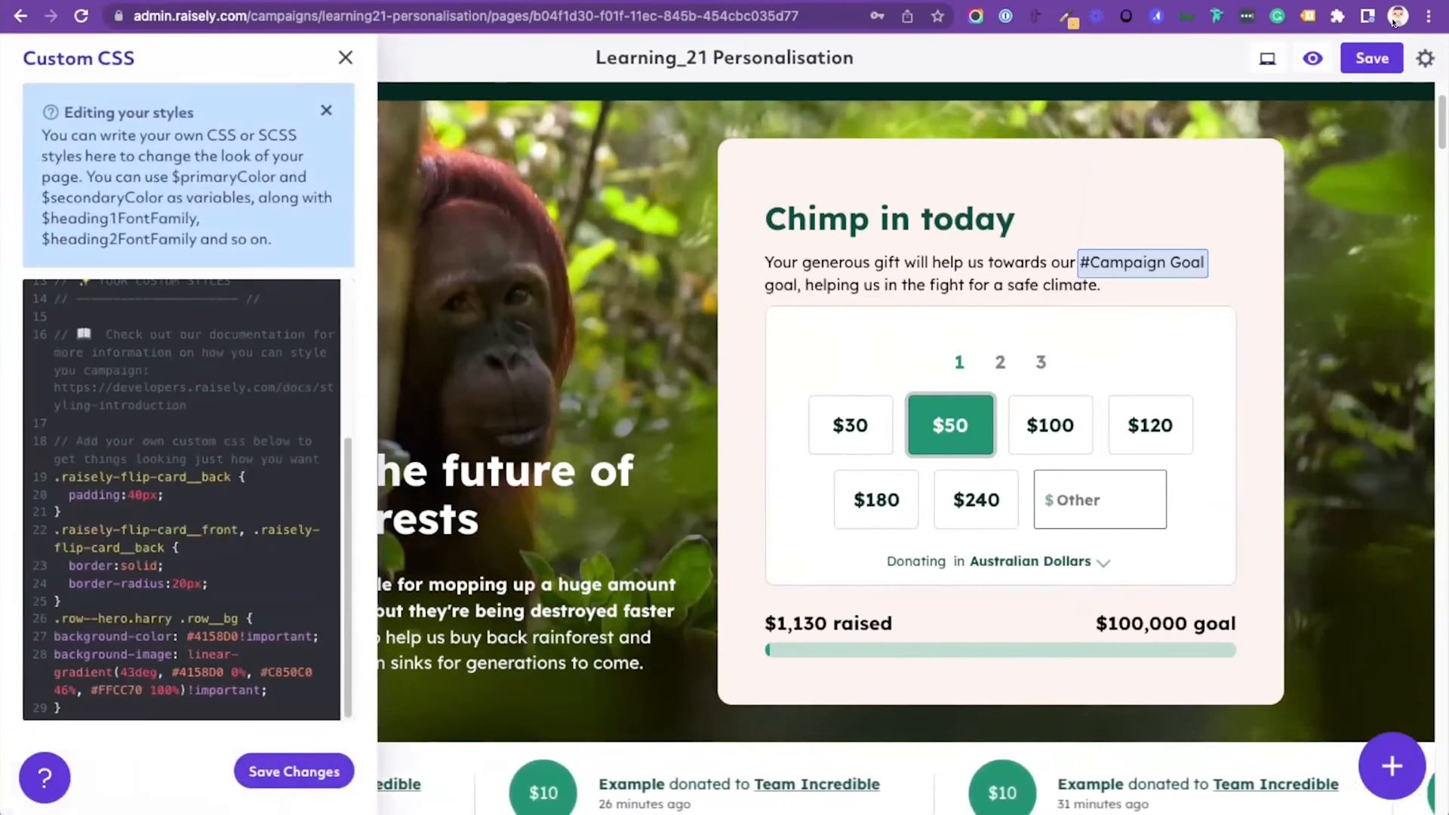
pyautogui.press('Return')
pyautogui.press('Return')
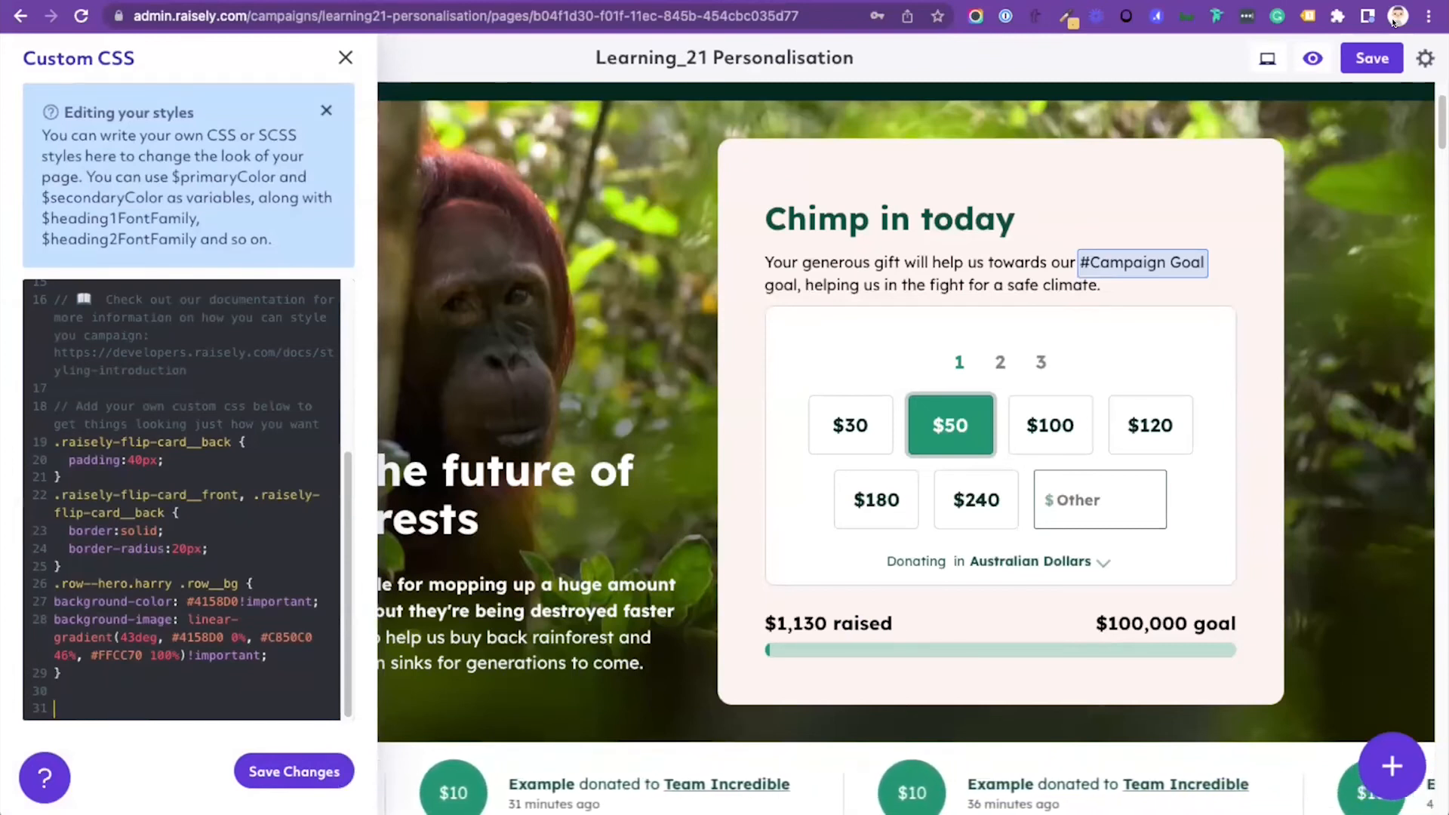
pyautogui.write('.')
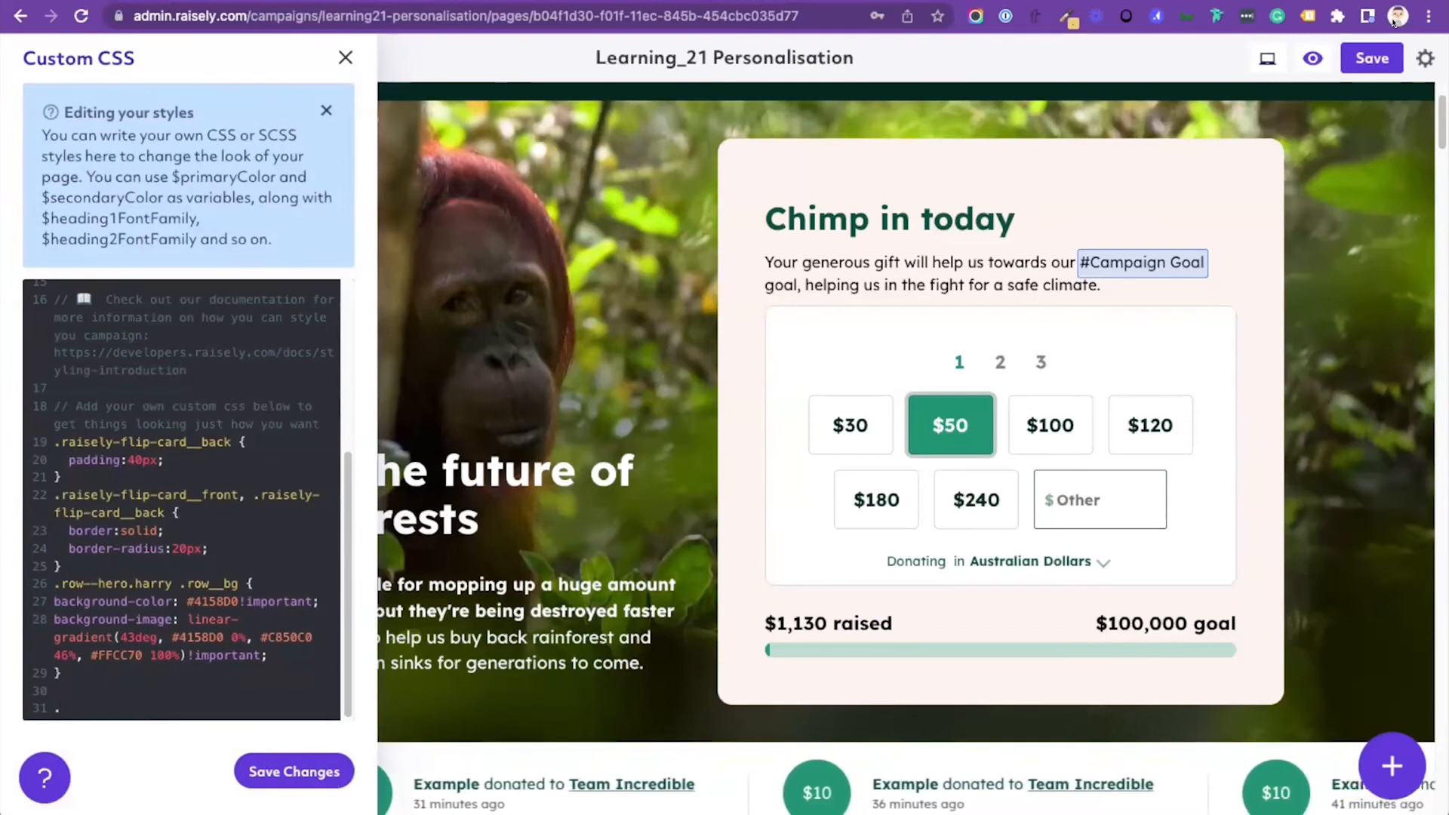
pyautogui.write('donat')
pyautogui.press('BackSpace')
pyautogui.press('BackSpace')
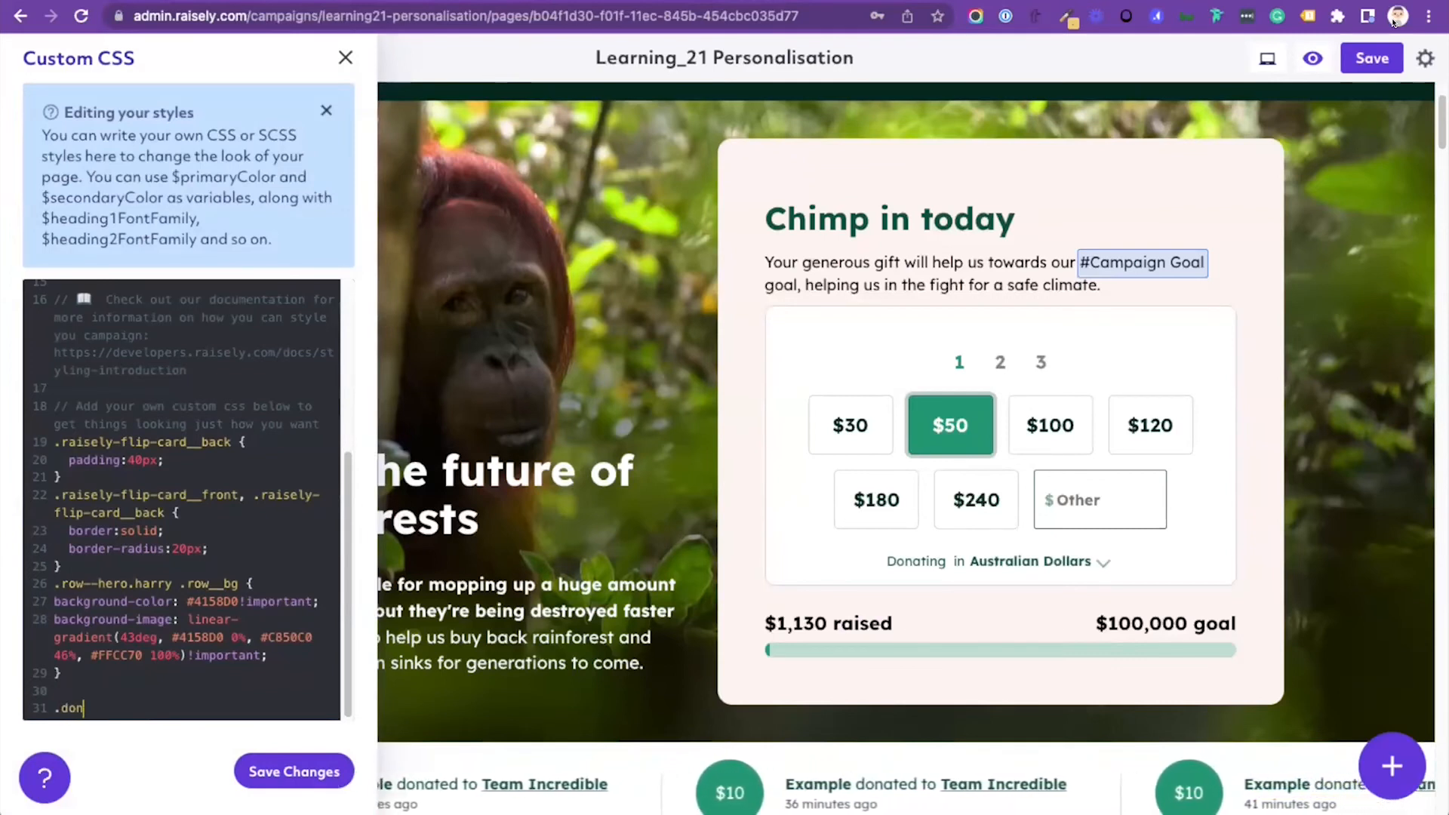
pyautogui.write('ation-form')
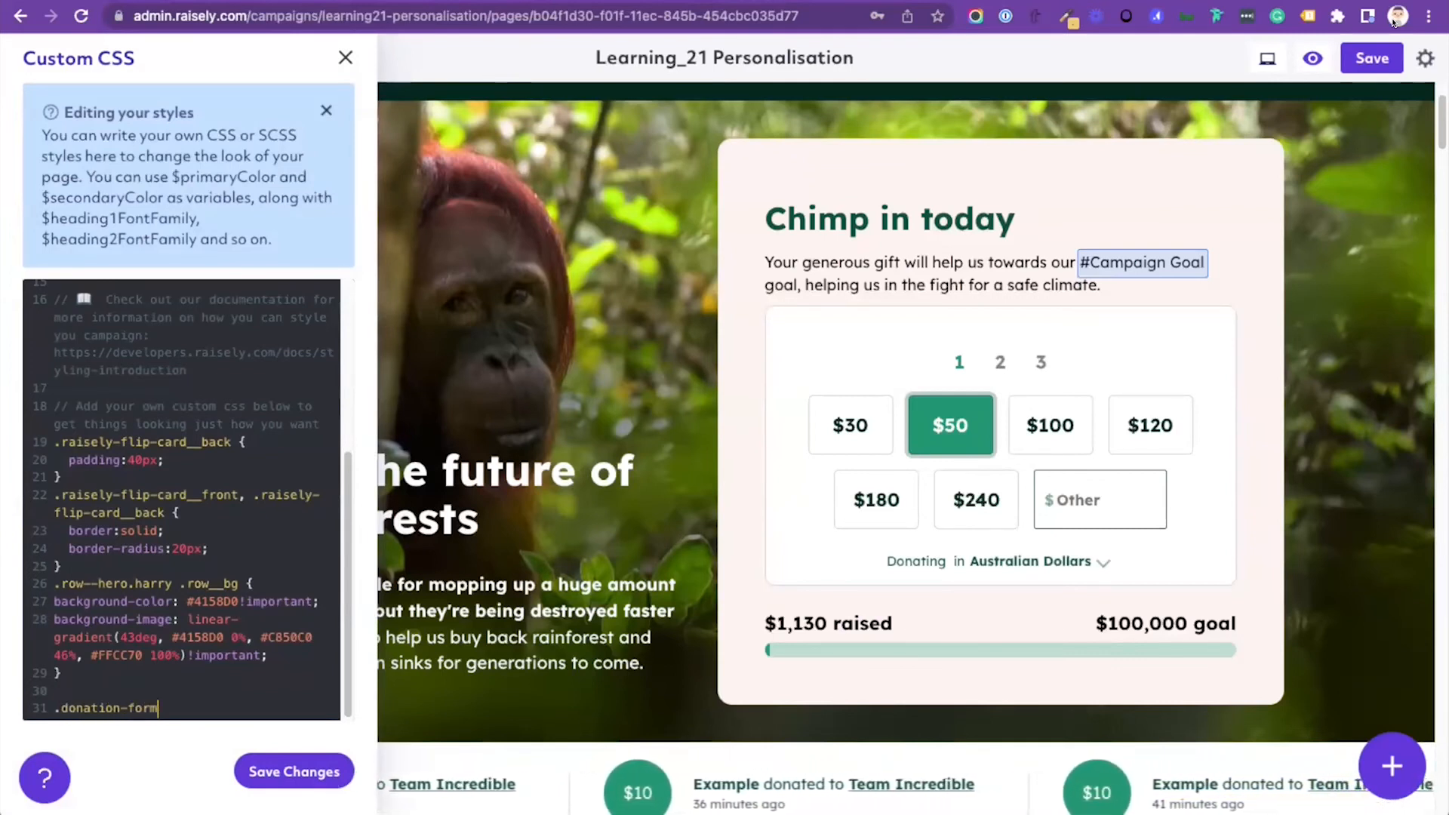
pyautogui.write('.')
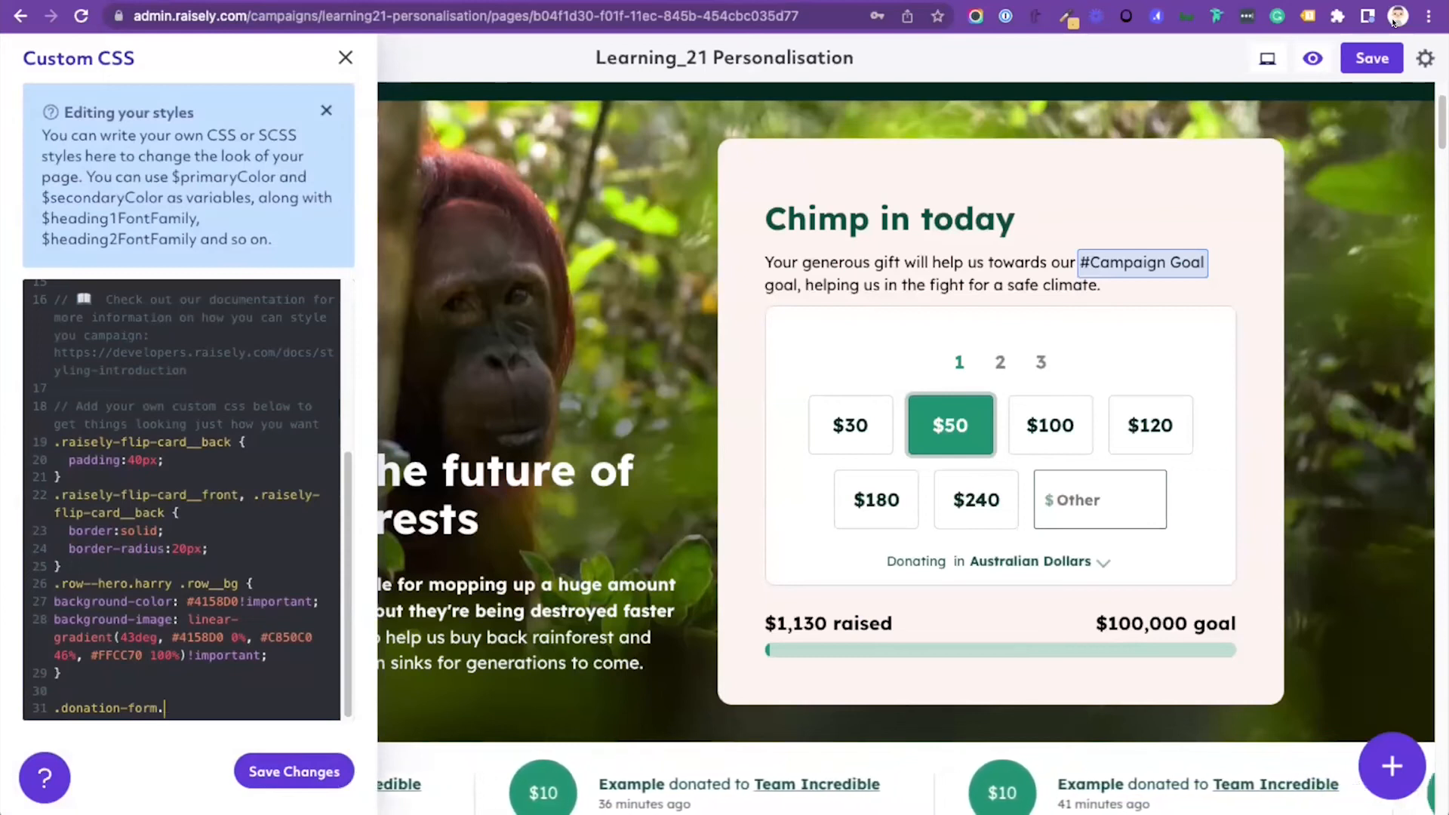
pyautogui.write('major')
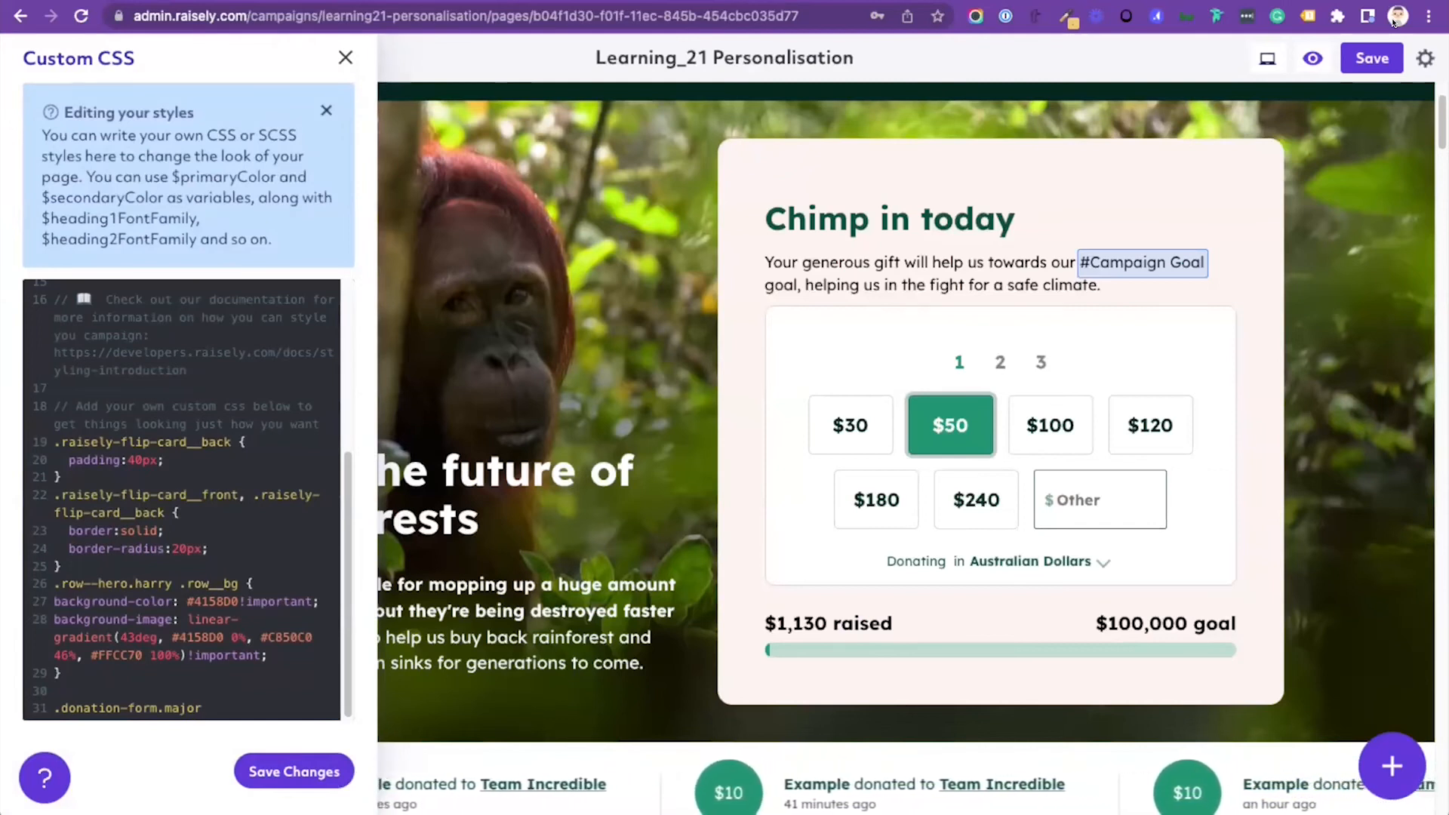
pyautogui.write('{')
pyautogui.press('Return')
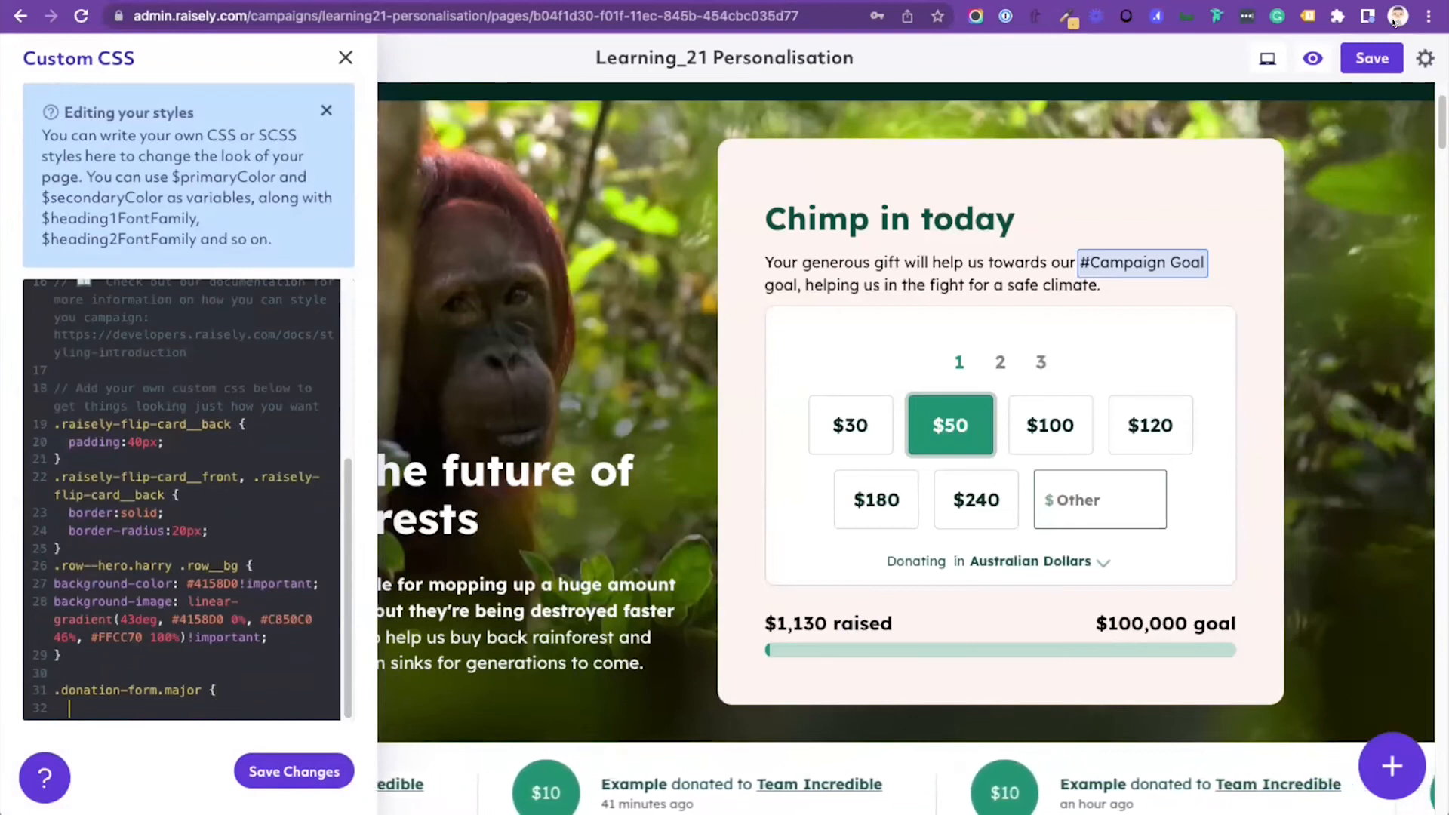
# Step: Add a nested &__major.amount selector block inside the .donation-form.major rule
pyautogui.write('&__')
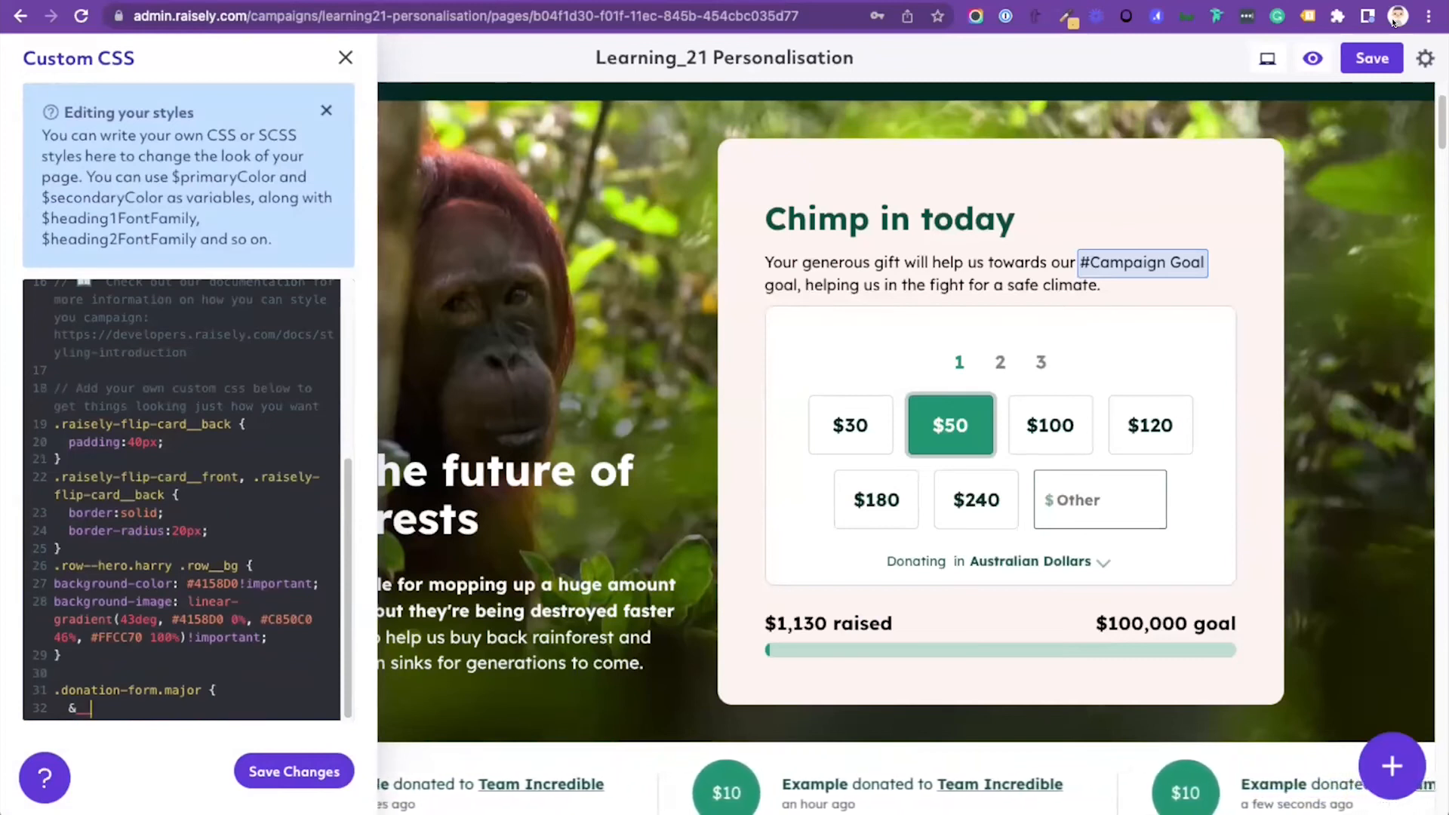
pyautogui.write('major')
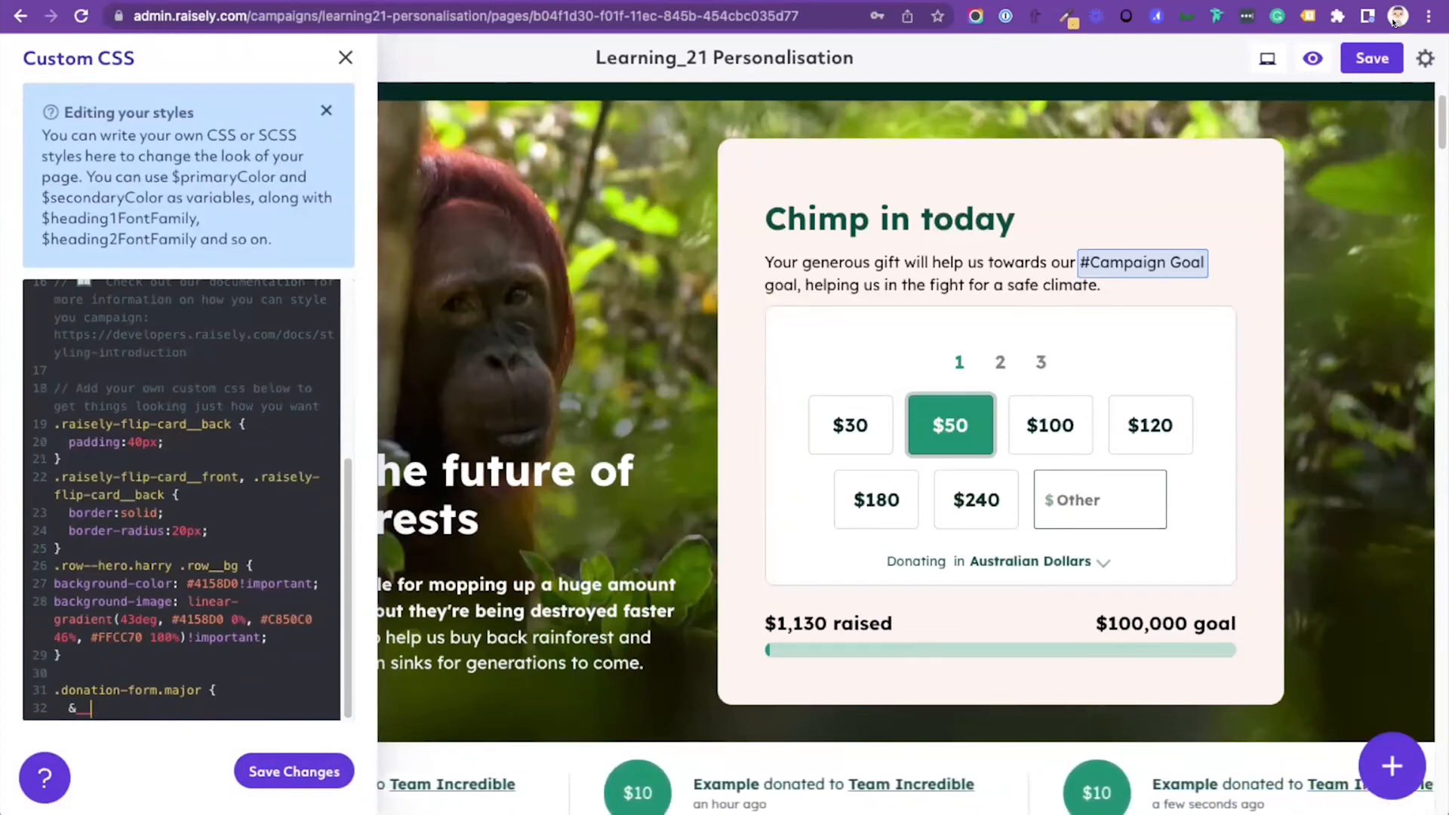
pyautogui.write('.amoiunt')
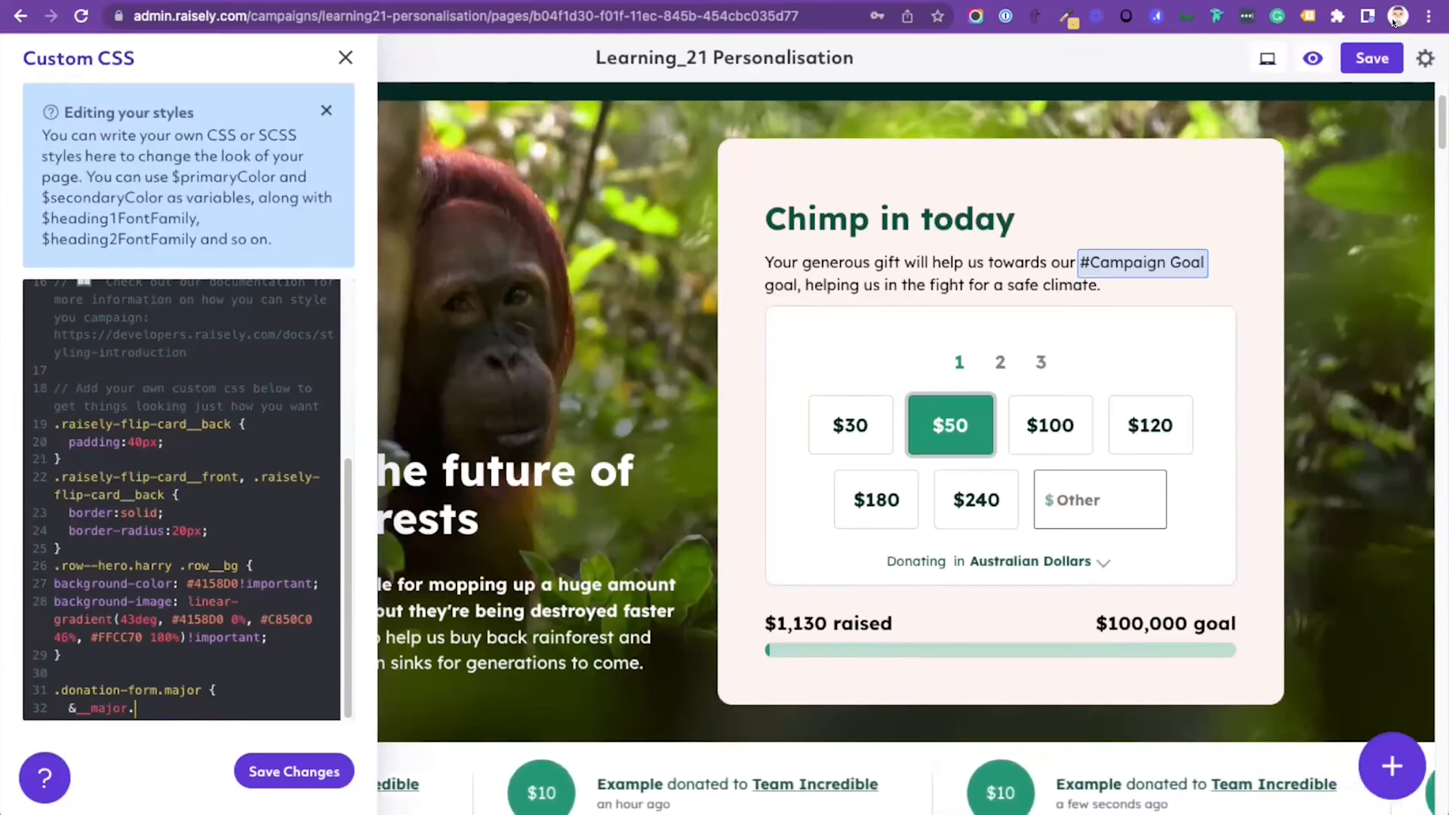
pyautogui.press('BackSpace')
pyautogui.press('BackSpace')
pyautogui.press('BackSpace')
pyautogui.press('BackSpace')
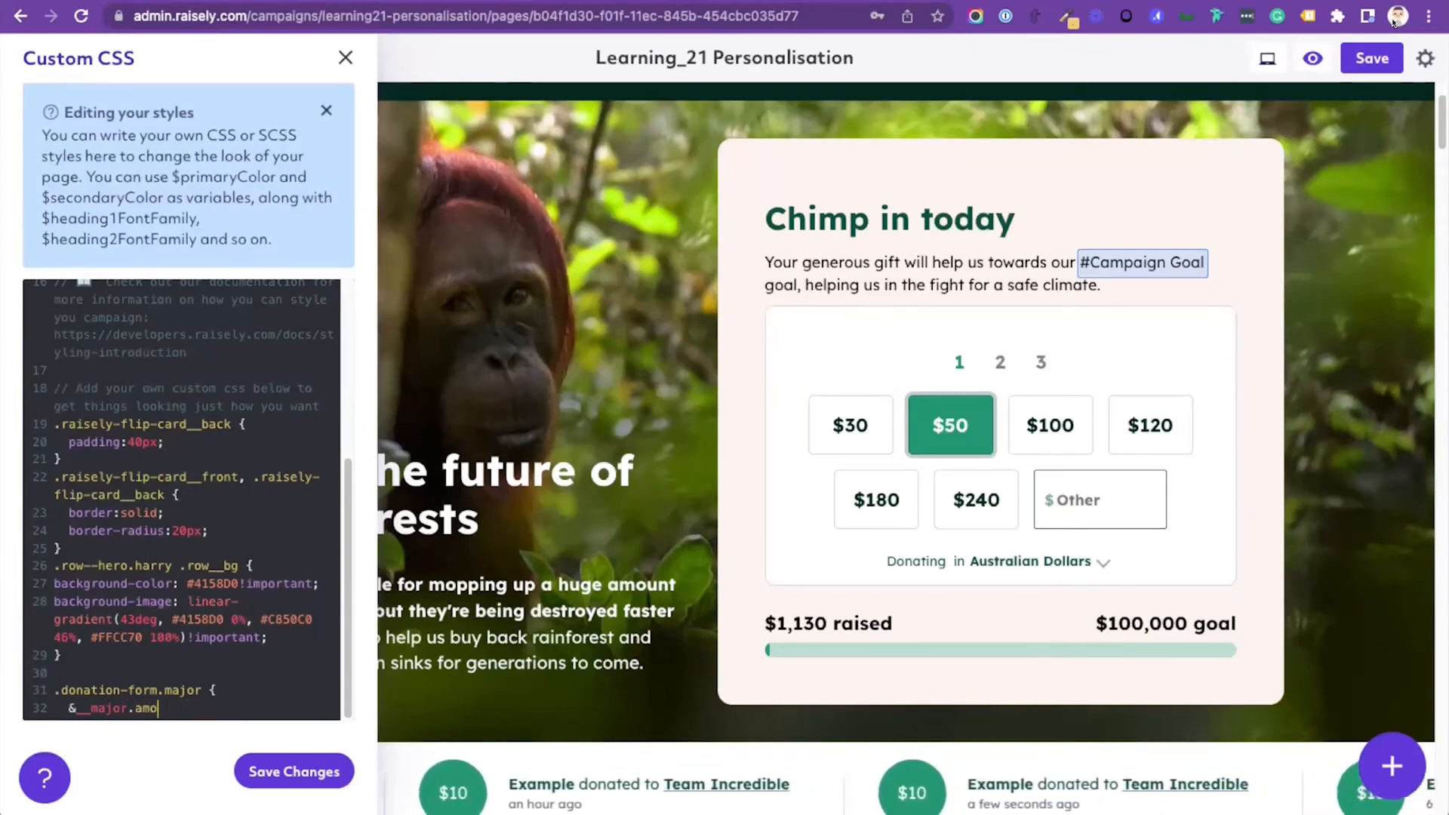
pyautogui.write('unt')
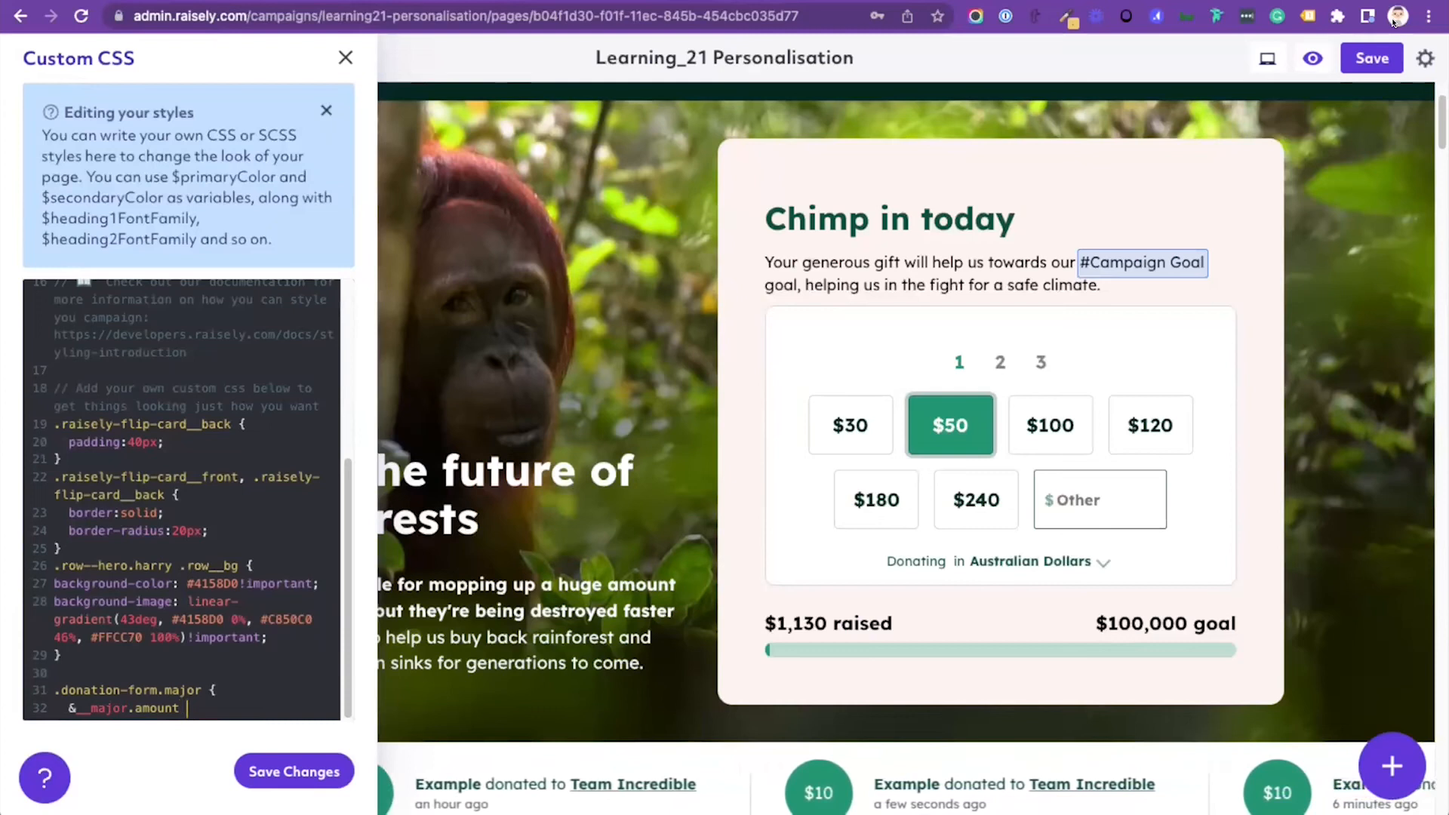
pyautogui.write(' {')
pyautogui.press('Return')
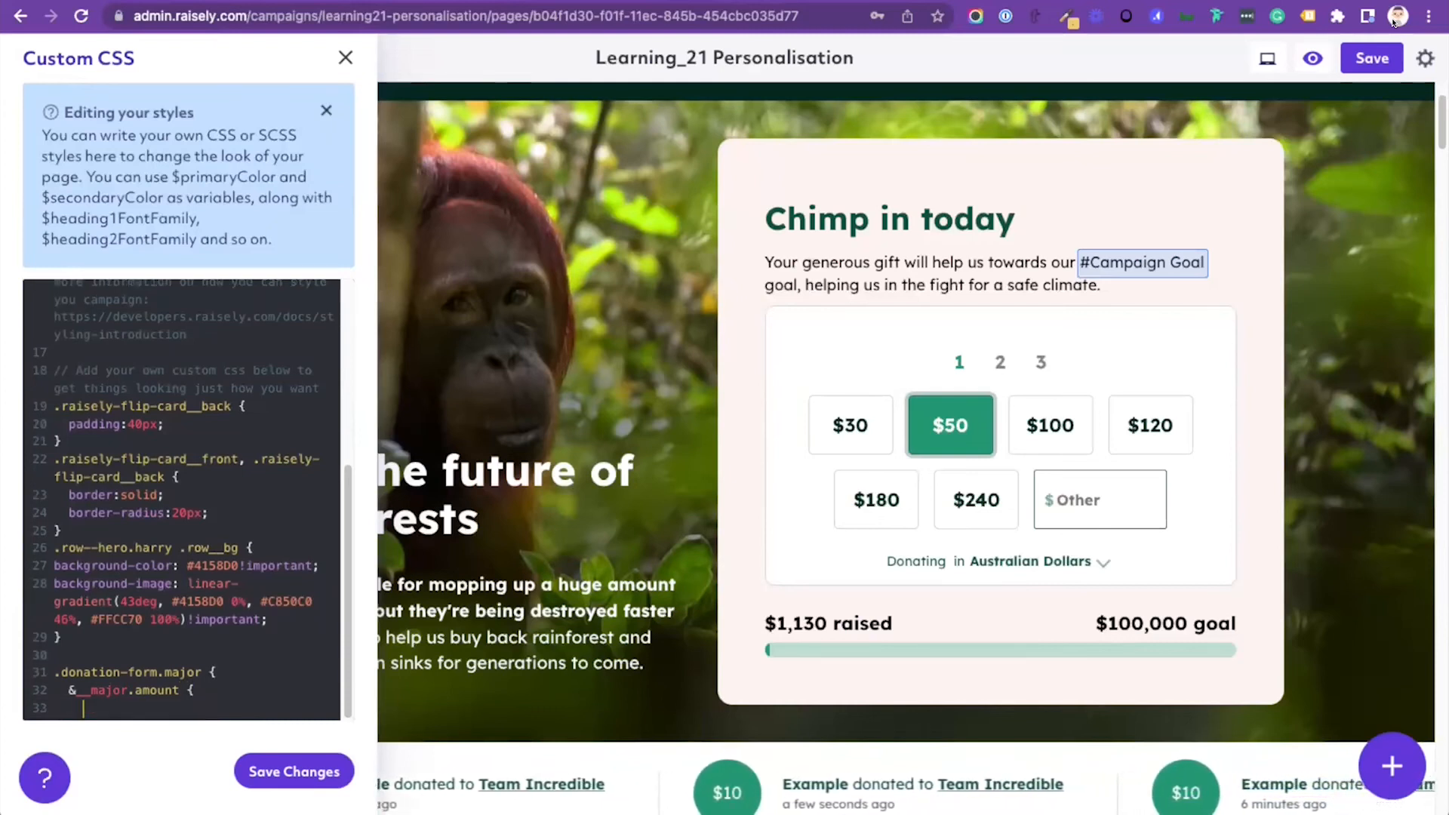
# Step: Add display:none; to the nested amount selector and close both blocks with braces
pyautogui.write('display:')
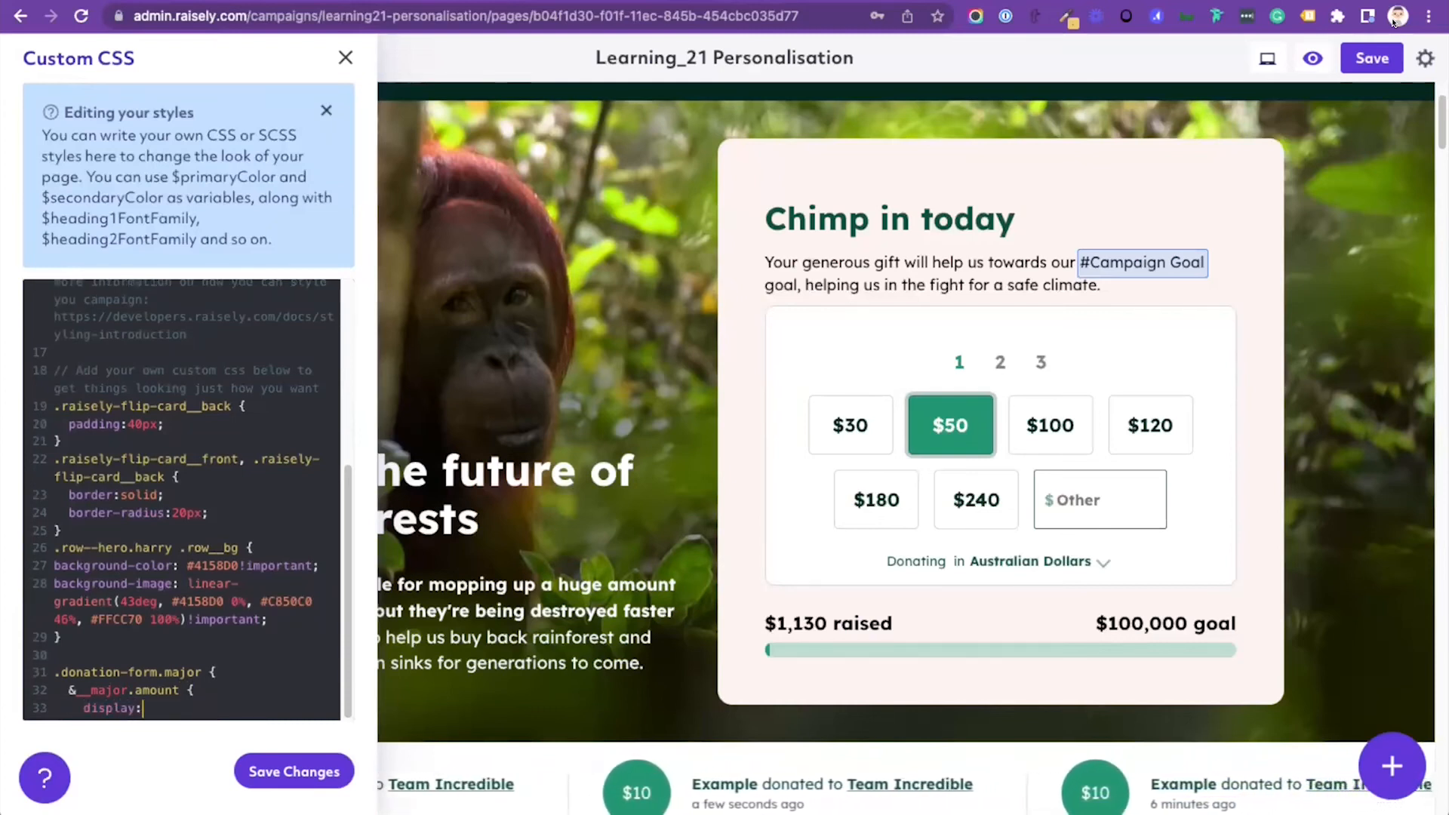
pyautogui.write('none;')
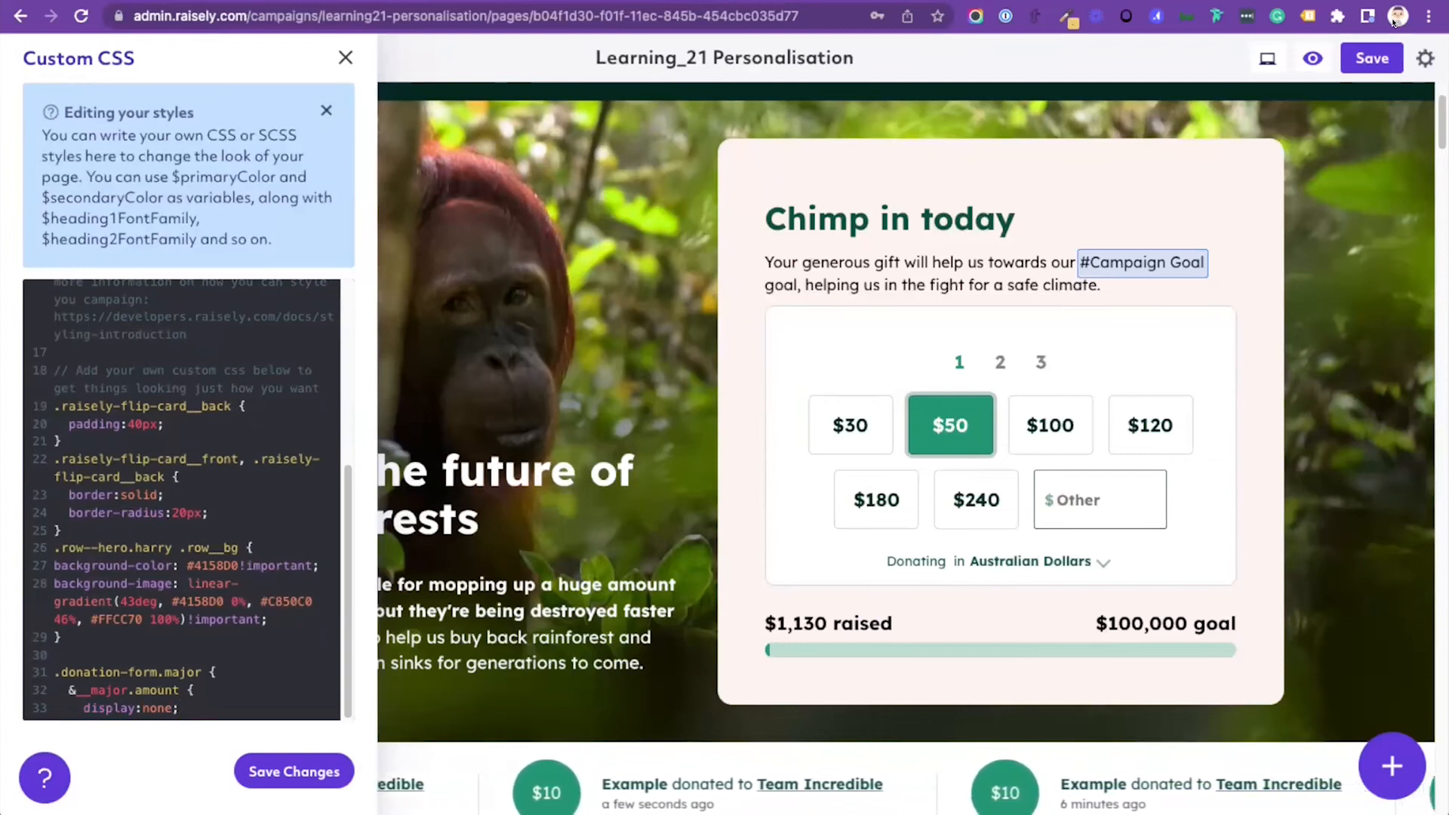
pyautogui.press('Return')
pyautogui.write('}')
pyautogui.press('Return')
pyautogui.write('}')
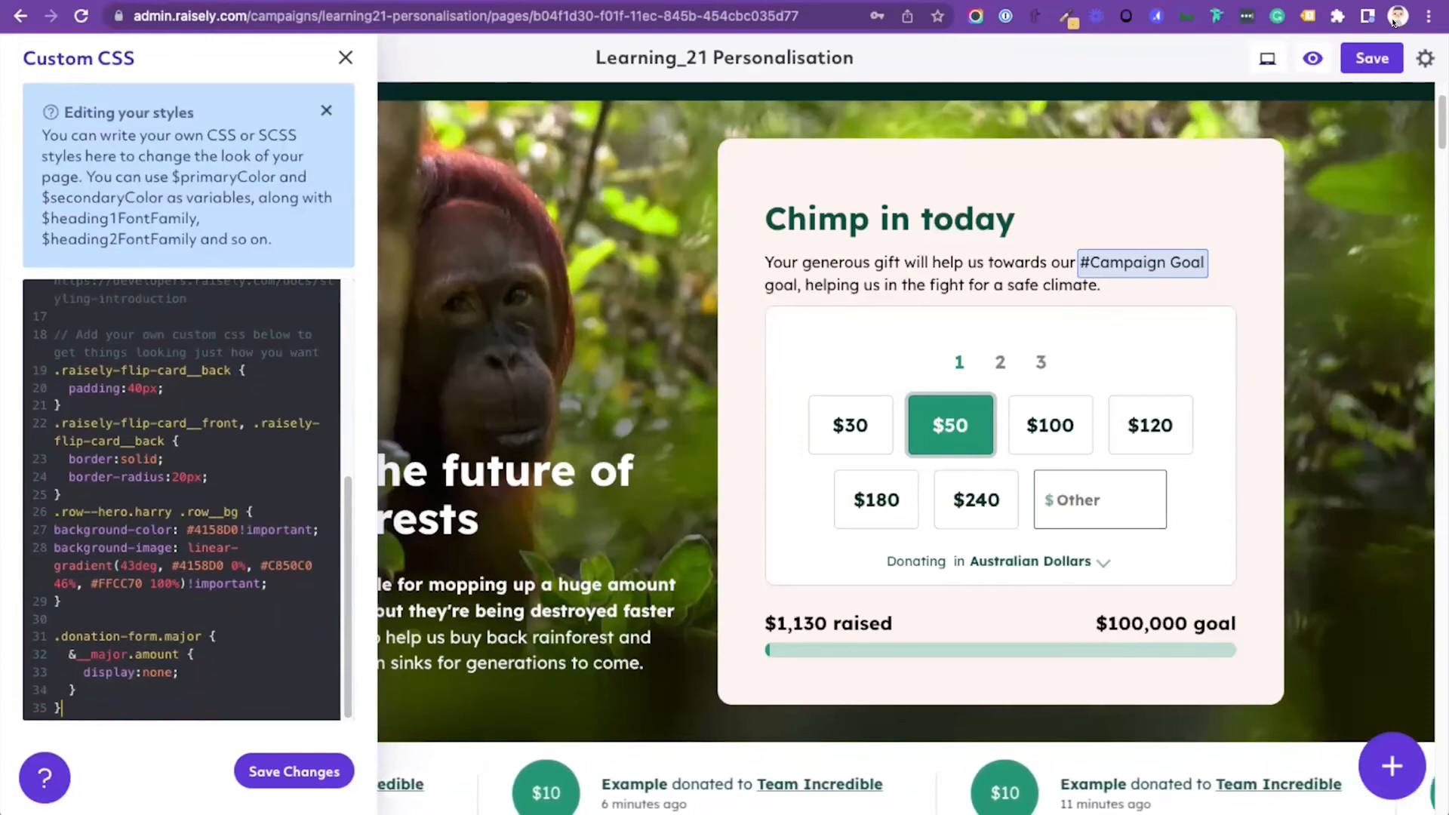
# Step: Change the nested selector to &__major-amount, save the styles and check them on the reloaded live campaign page
pyautogui.press('BackSpace')
pyautogui.write('-')
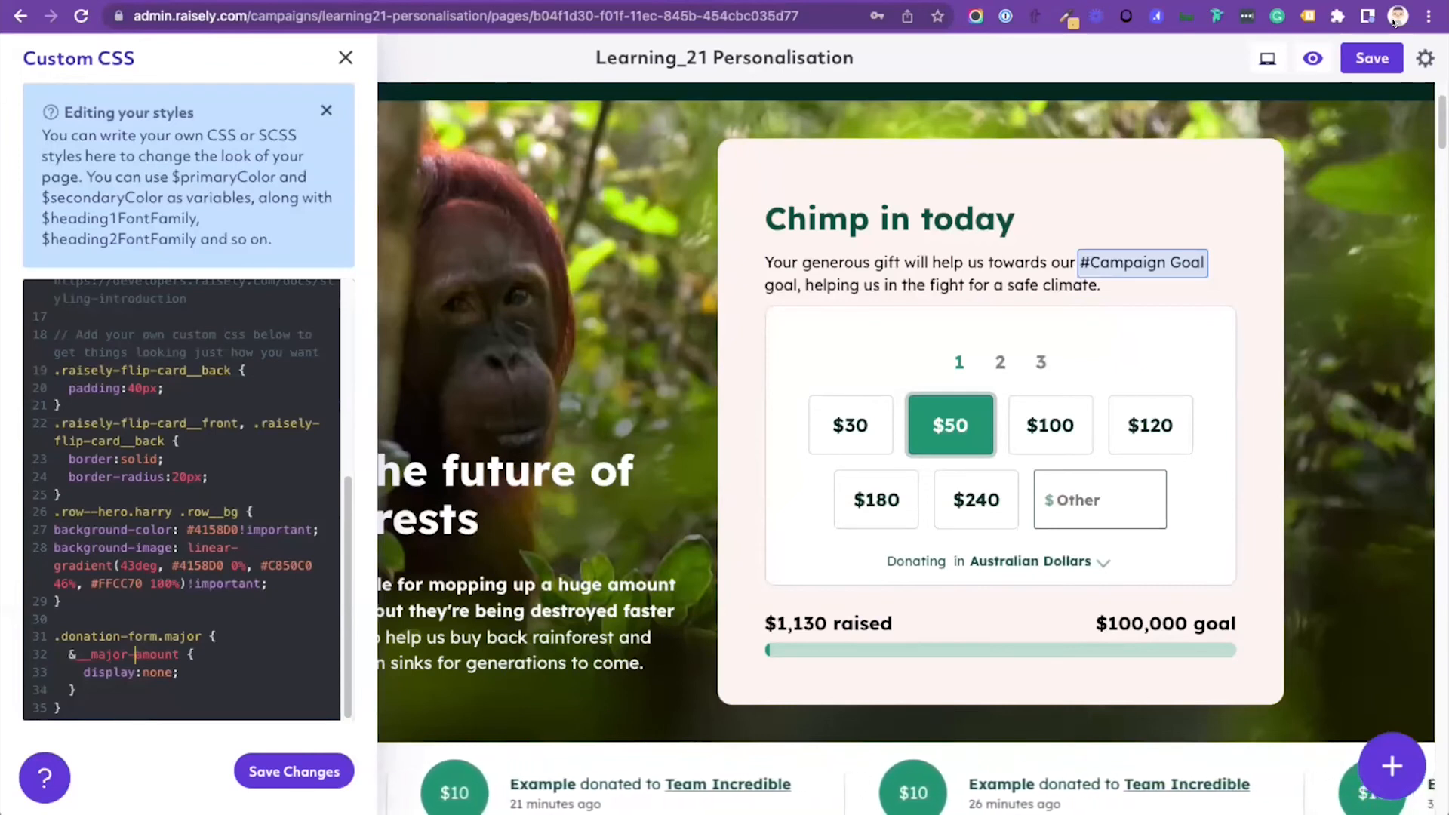
pyautogui.press('super+s')
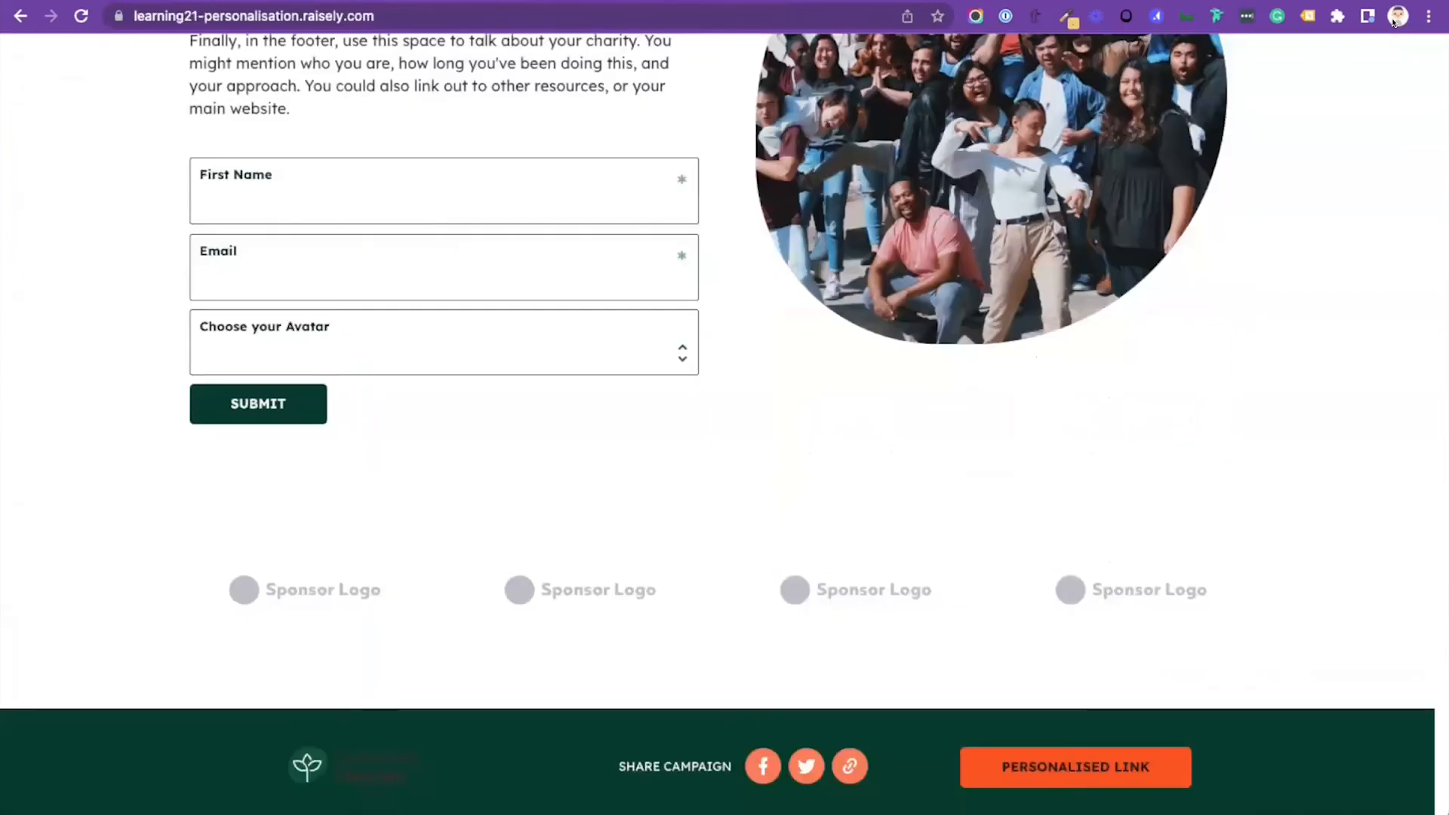
pyautogui.scroll(20, 1394, 23)
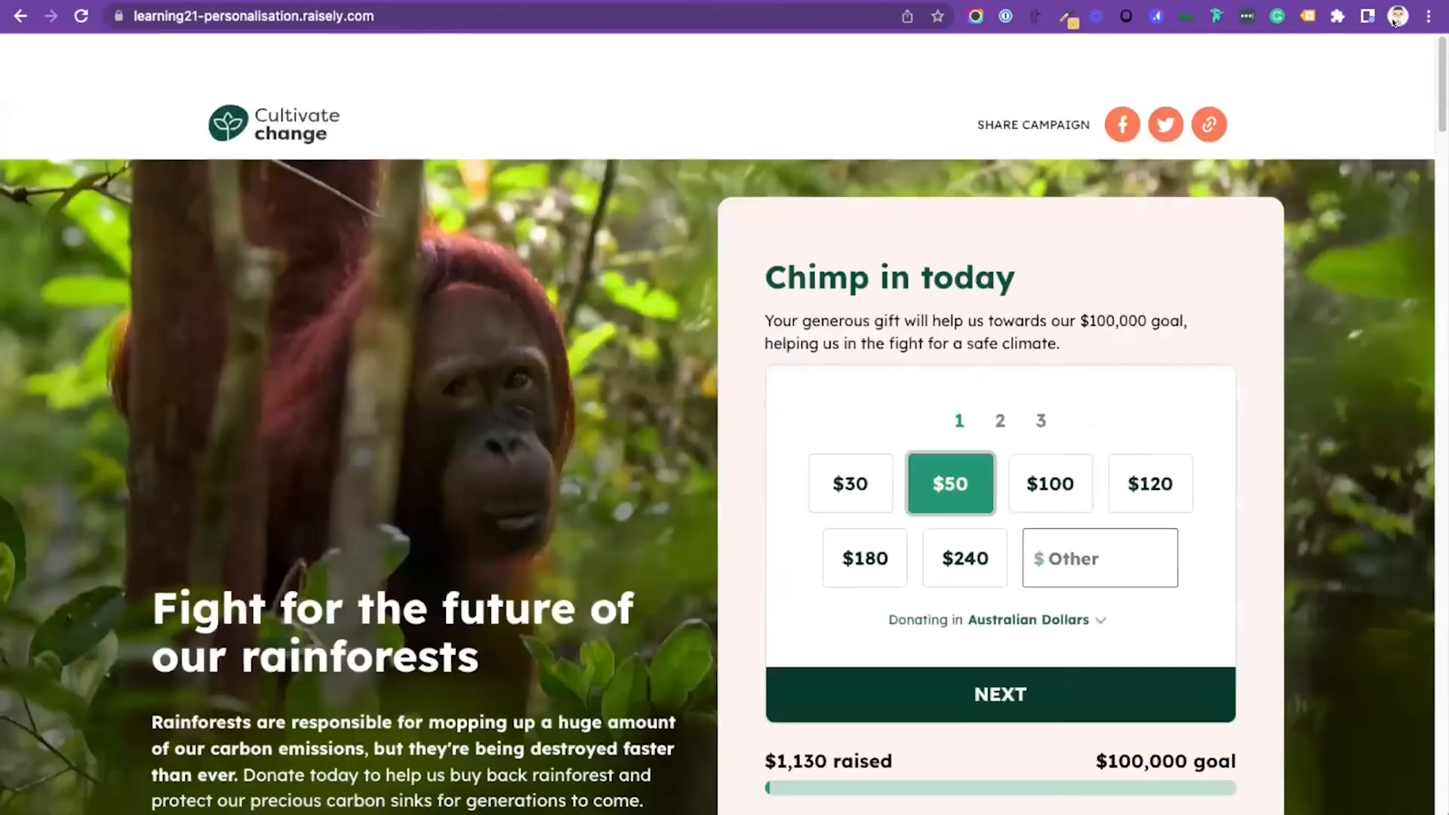
pyautogui.press('super+r')
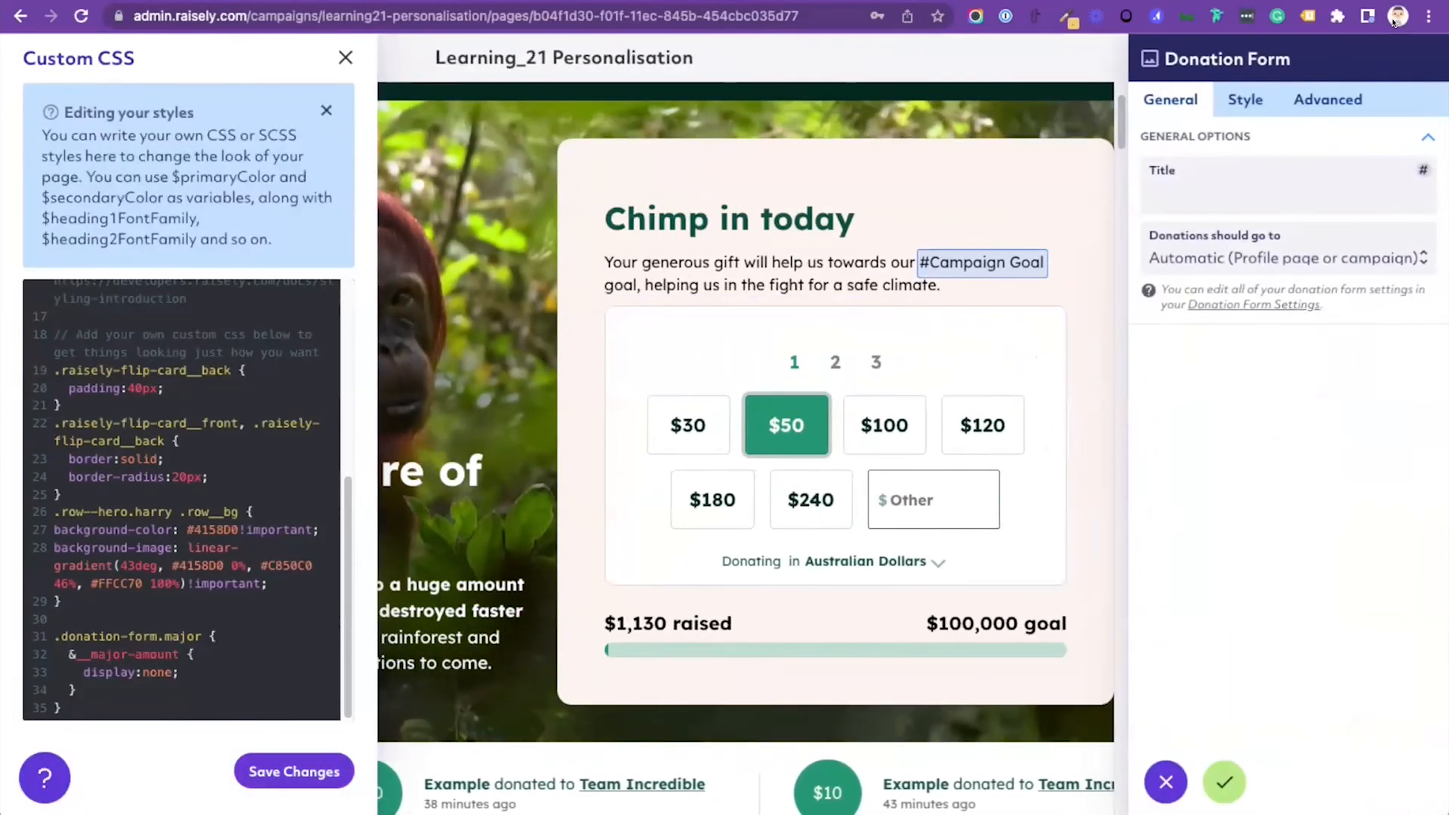
# Step: Review the custom class in the donation form block's advanced attributes, then close the block settings without changing anything
pyautogui.click(1329, 99)
pyautogui.click(1283, 359)
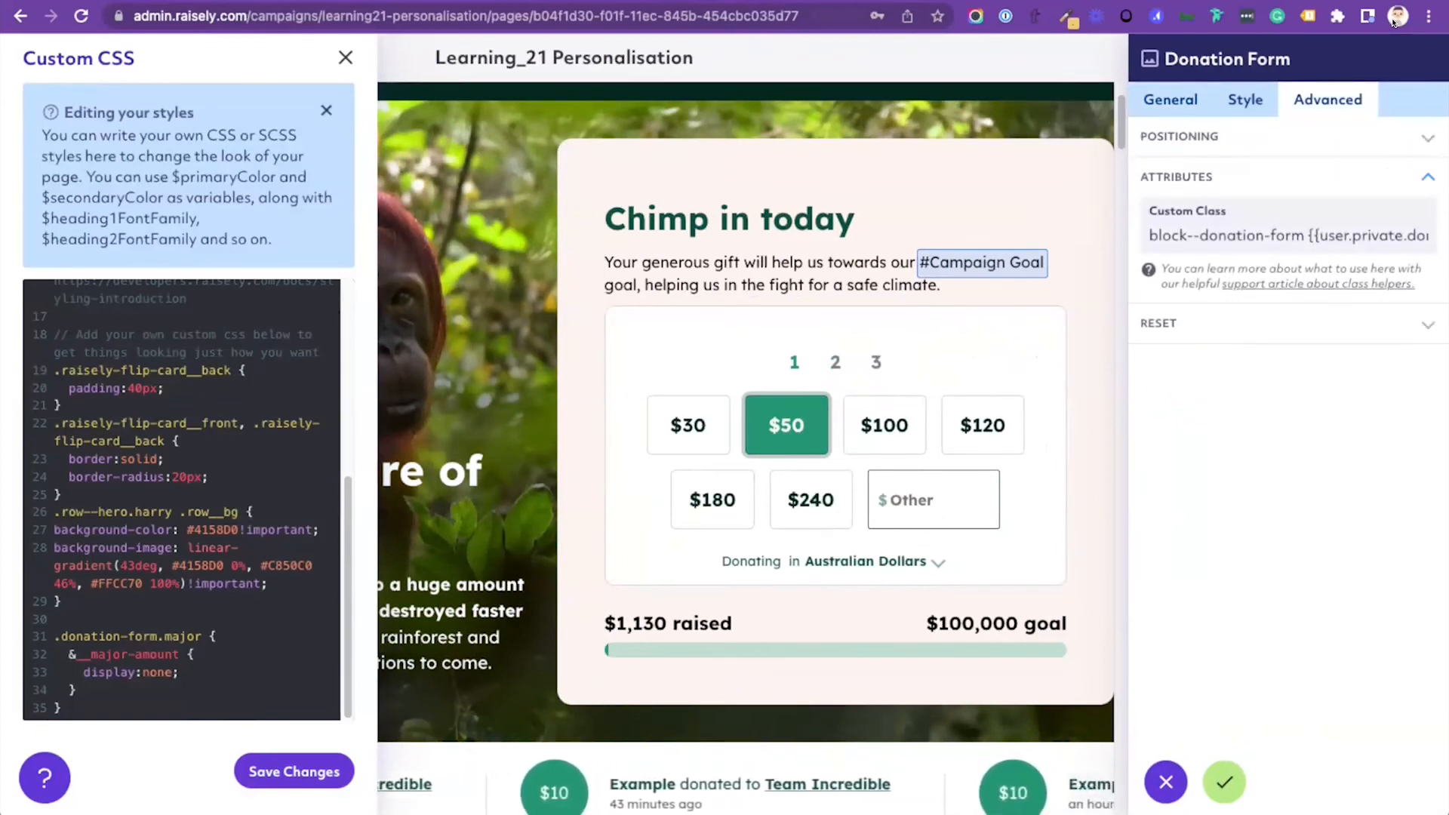
pyautogui.press('Escape')
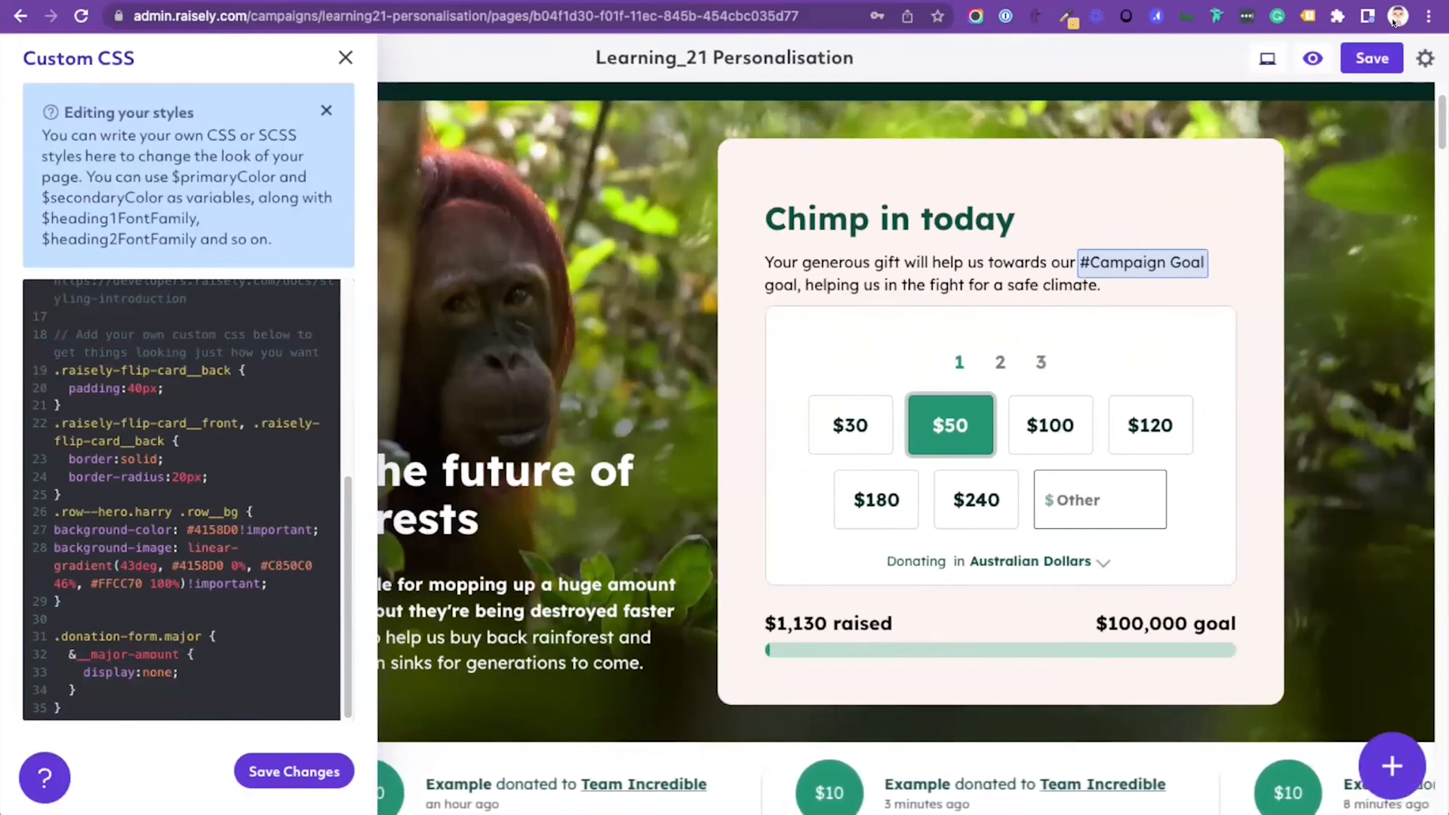
# Step: Delete the whole .donation-form.major rule from the end of the custom CSS and save the style changes
pyautogui.hotkey('shift', 'Down')
pyautogui.hotkey('shift', 'Down')
pyautogui.hotkey('shift', 'Down')
pyautogui.hotkey('shift', 'Down')
pyautogui.hotkey('shift', 'End')
pyautogui.press('BackSpace')
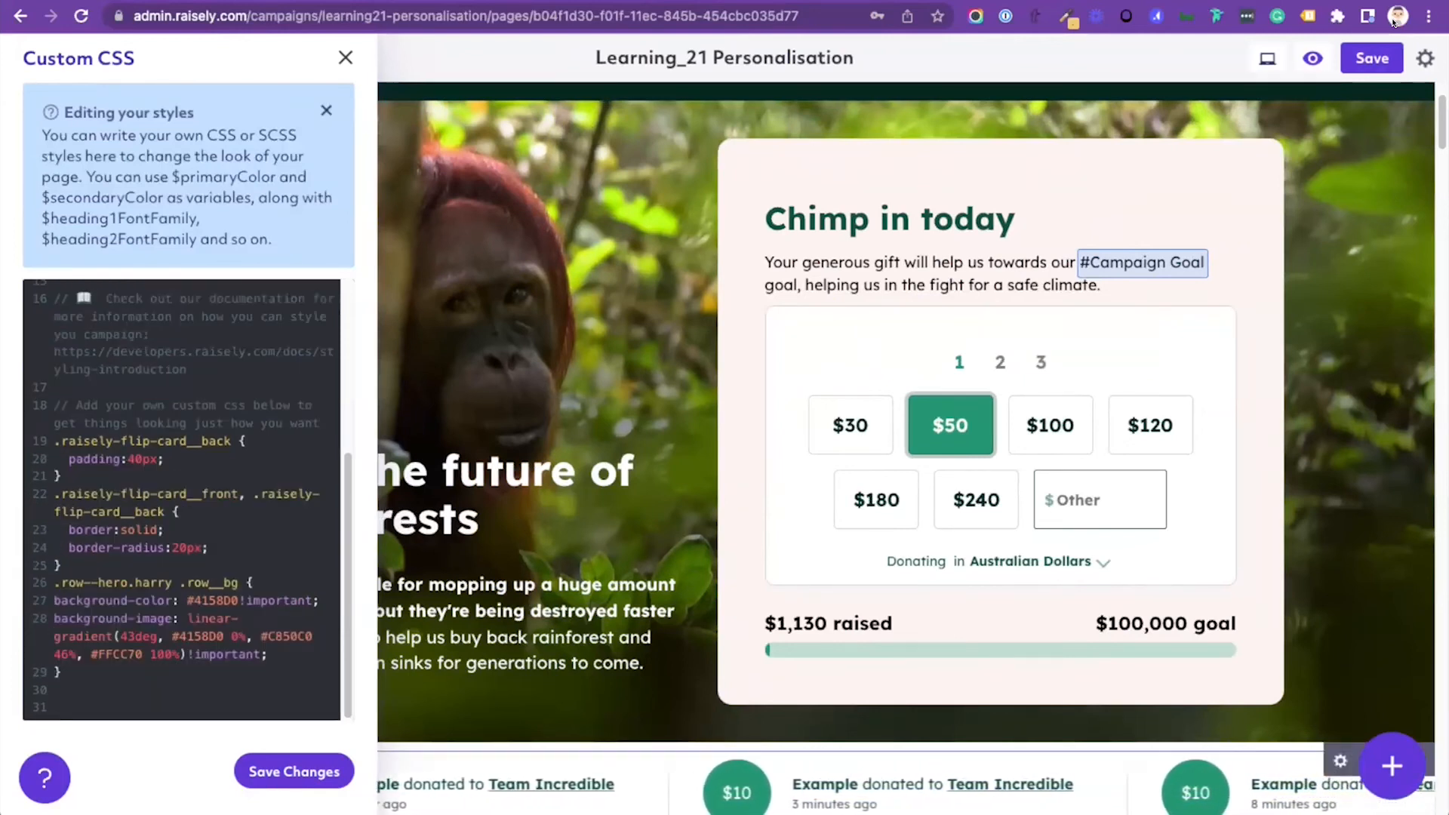
pyautogui.click(294, 771)
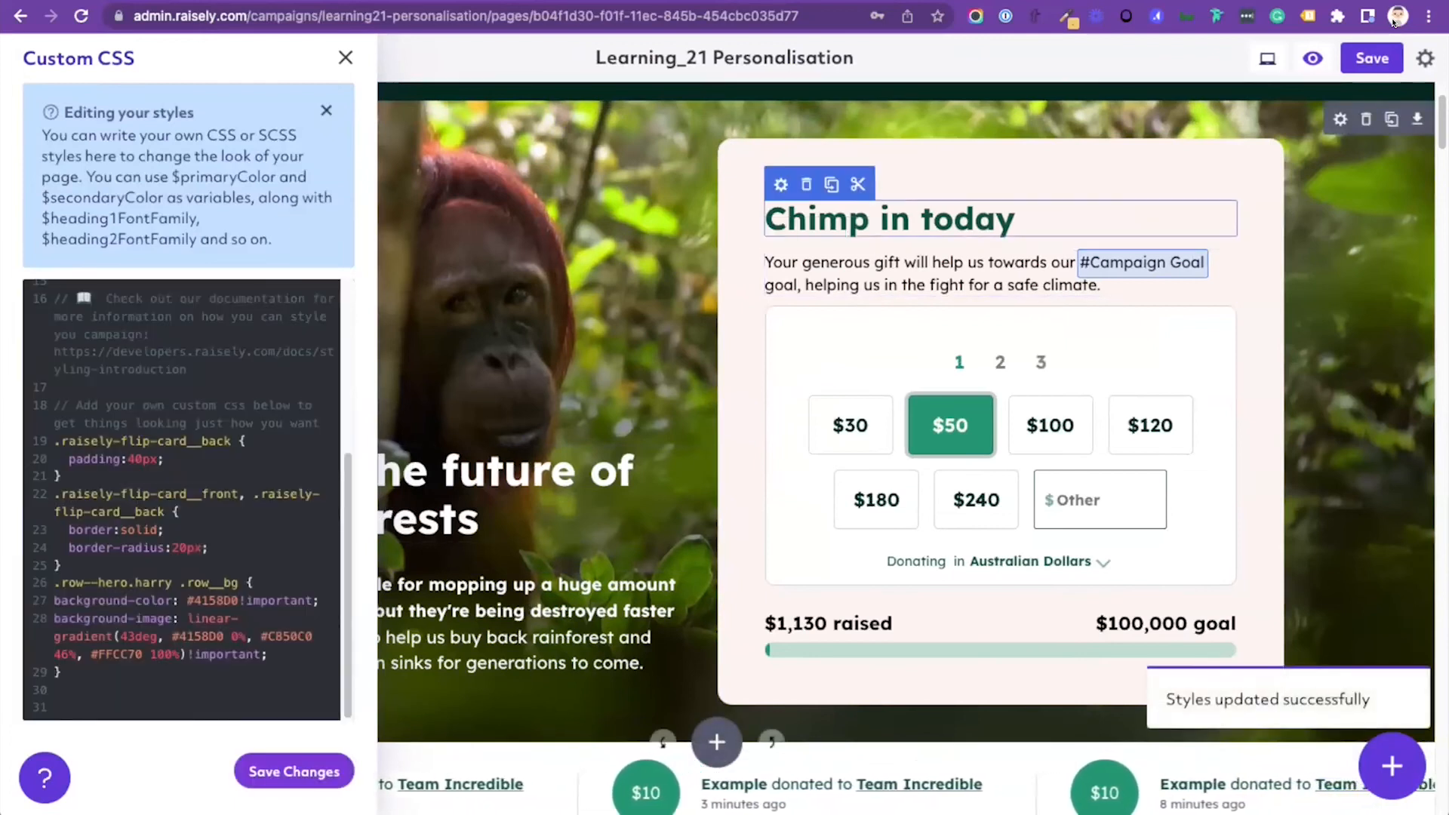